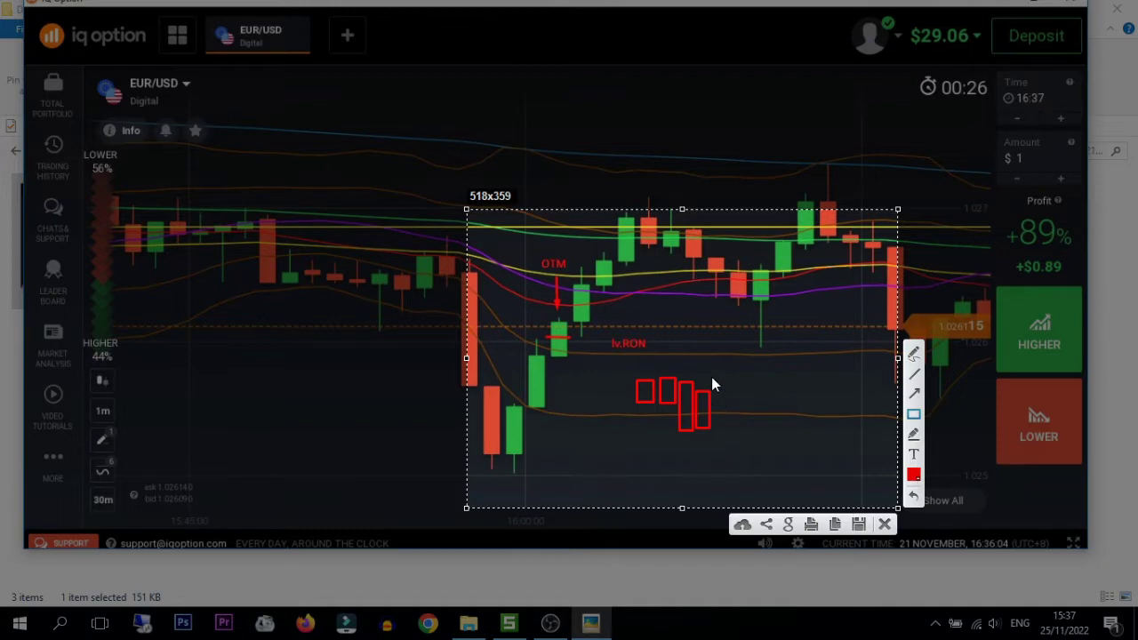
Step: Outline the sketched candles and the drop before the OTM entry with red rectangles on the screen capture, and discard the capture
mouse_move(712, 377)
left_mouse_down()
mouse_move(724, 400)
mouse_move(743, 378)
left_mouse_up()
left_click_drag(616, 399, 742, 402)
left_click_drag(672, 404, 712, 437)
mouse_move(431, 291)
left_mouse_down()
mouse_move(490, 386)
mouse_move(560, 462)
left_mouse_up()
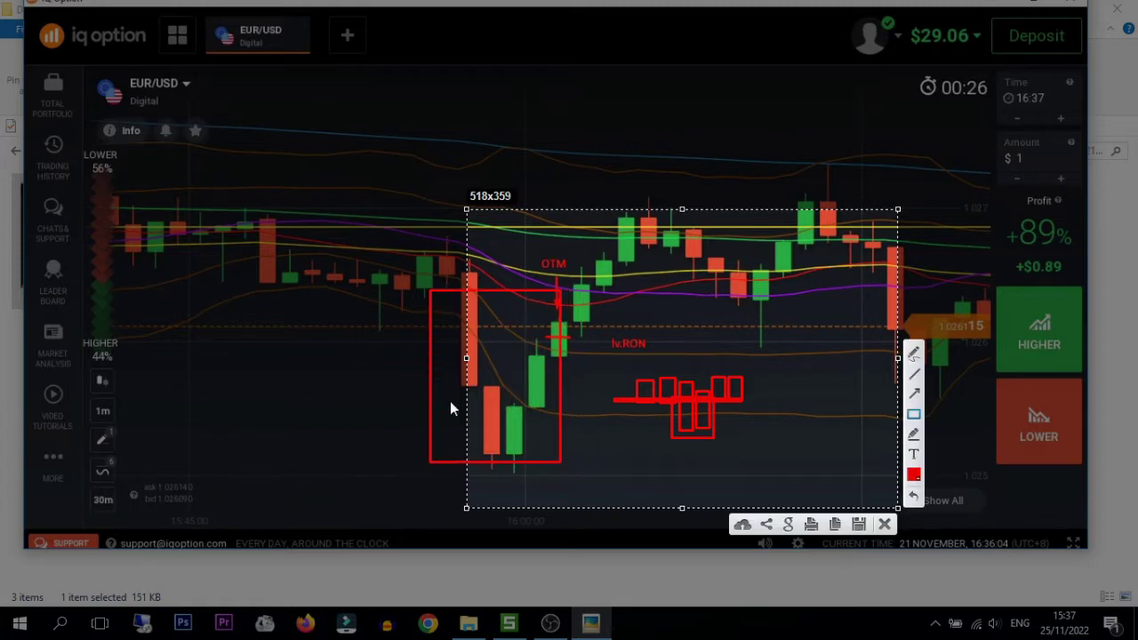
left_click_drag(661, 416, 815, 432)
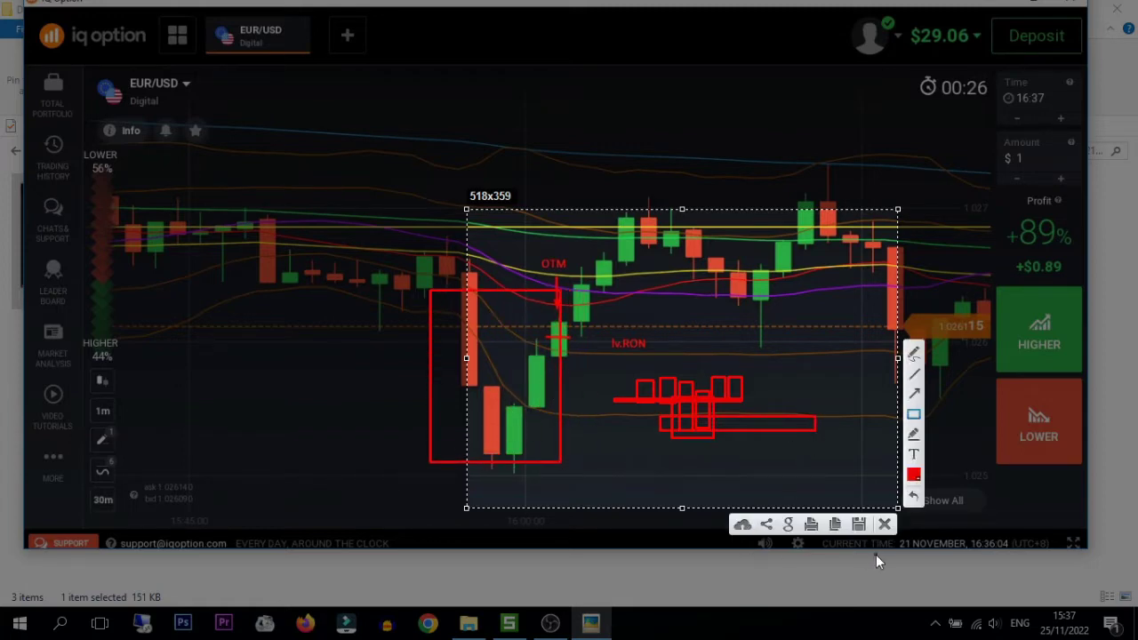
left_click_drag(615, 404, 745, 374)
left_click_drag(676, 400, 654, 373)
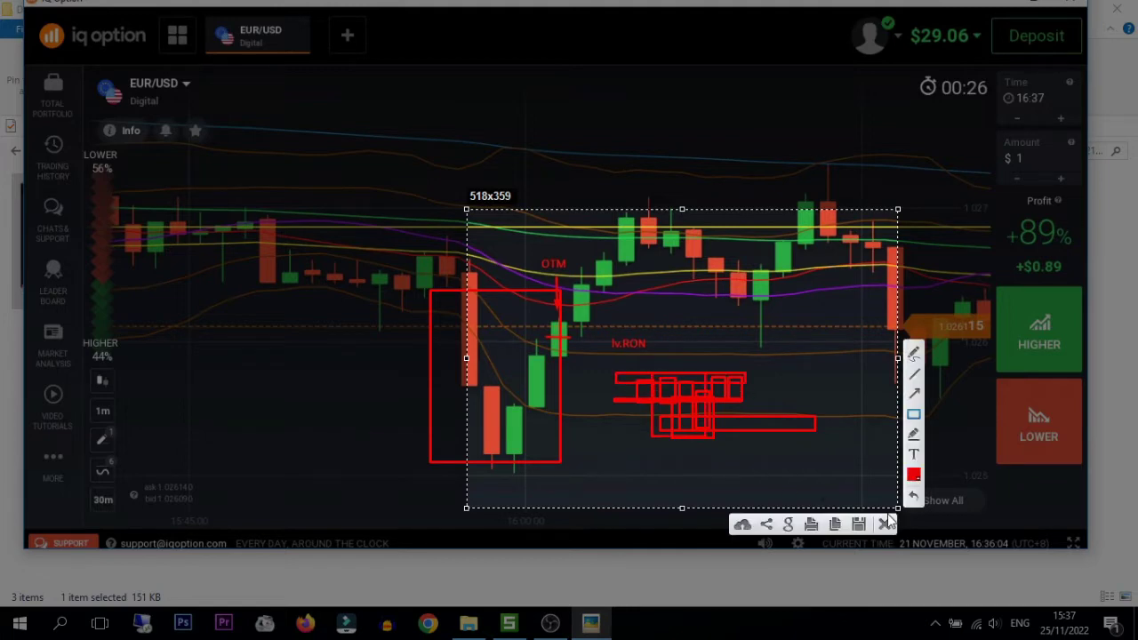
left_click(884, 524)
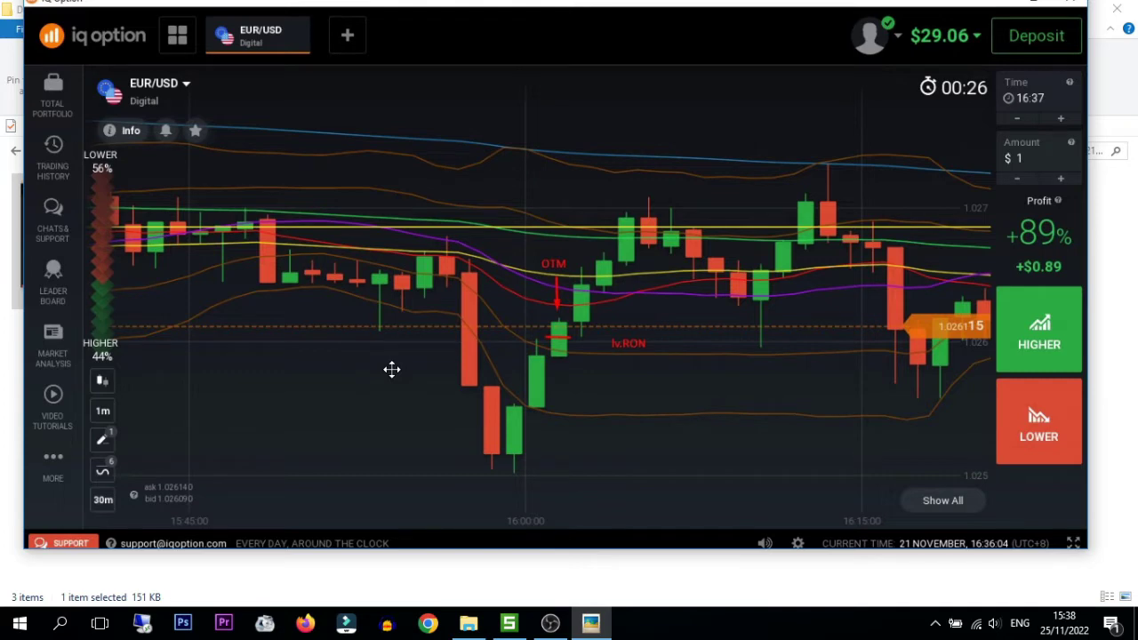
Step: Switch to the Monthly Summary spreadsheet and compare the Week 3 start amount with the closing balance on the safe entry - Week 2 sheet
key("alt+Tab")
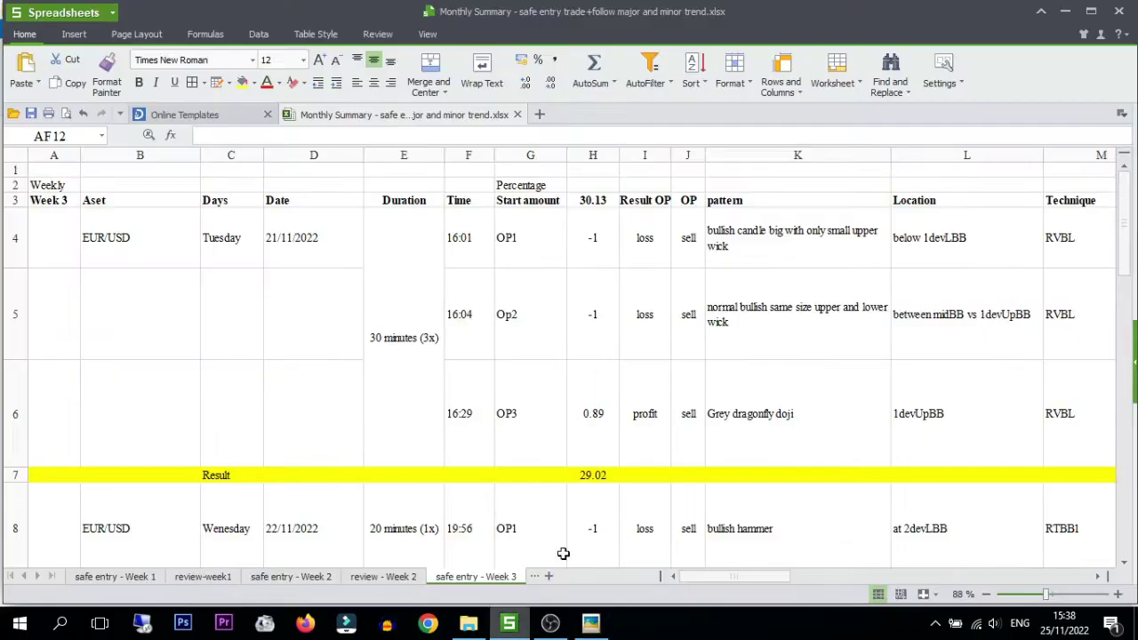
left_click(597, 242)
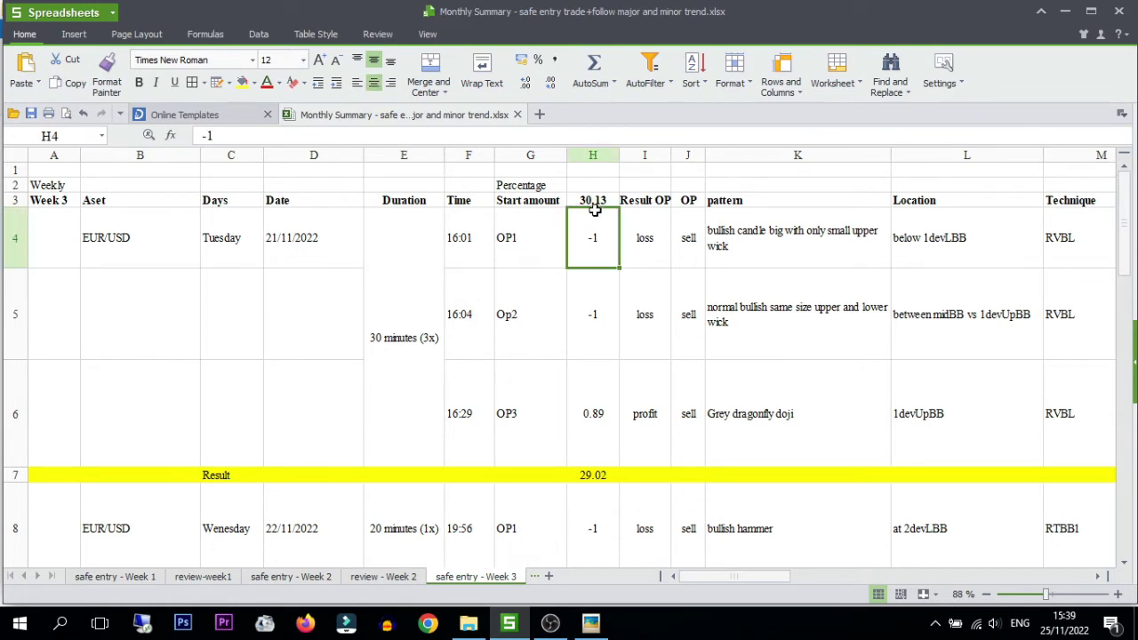
left_click(593, 204)
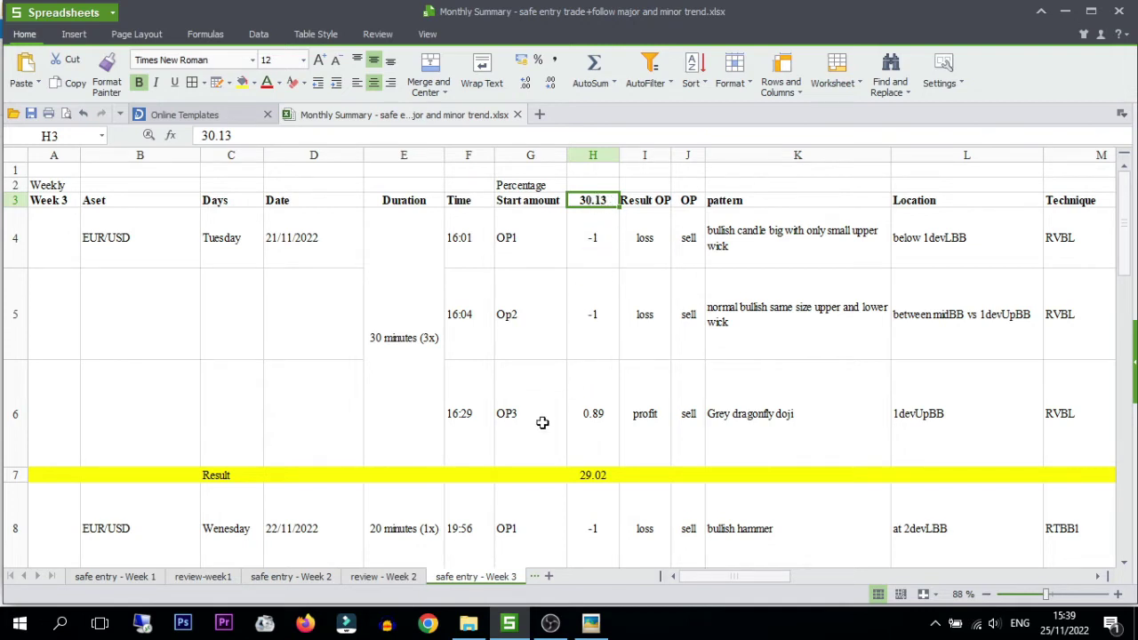
left_click(300, 577)
left_click(595, 309)
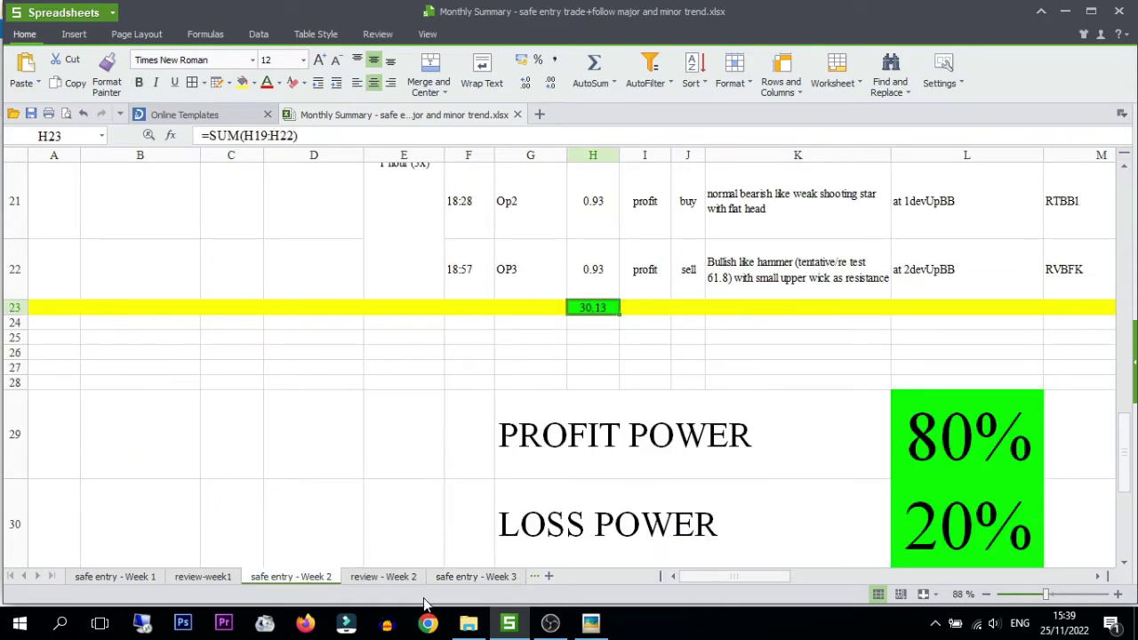
left_click(475, 577)
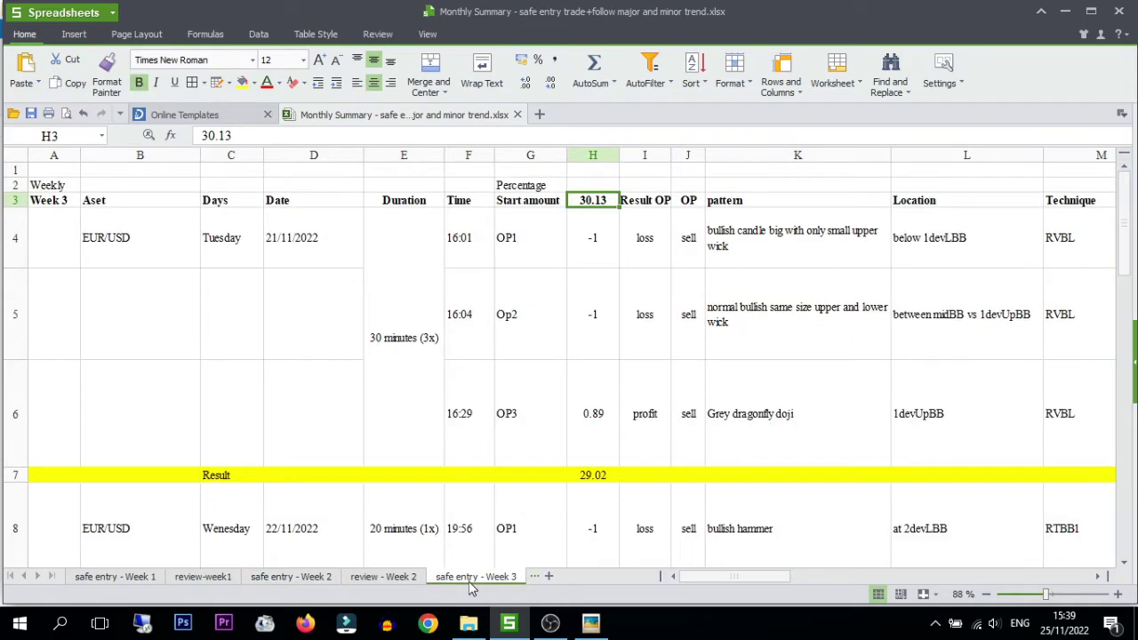
Step: Review the amount, result, operation and candle pattern of the 16:01 OP1 trade in row 4 of the Week 3 sheet
left_click(646, 233)
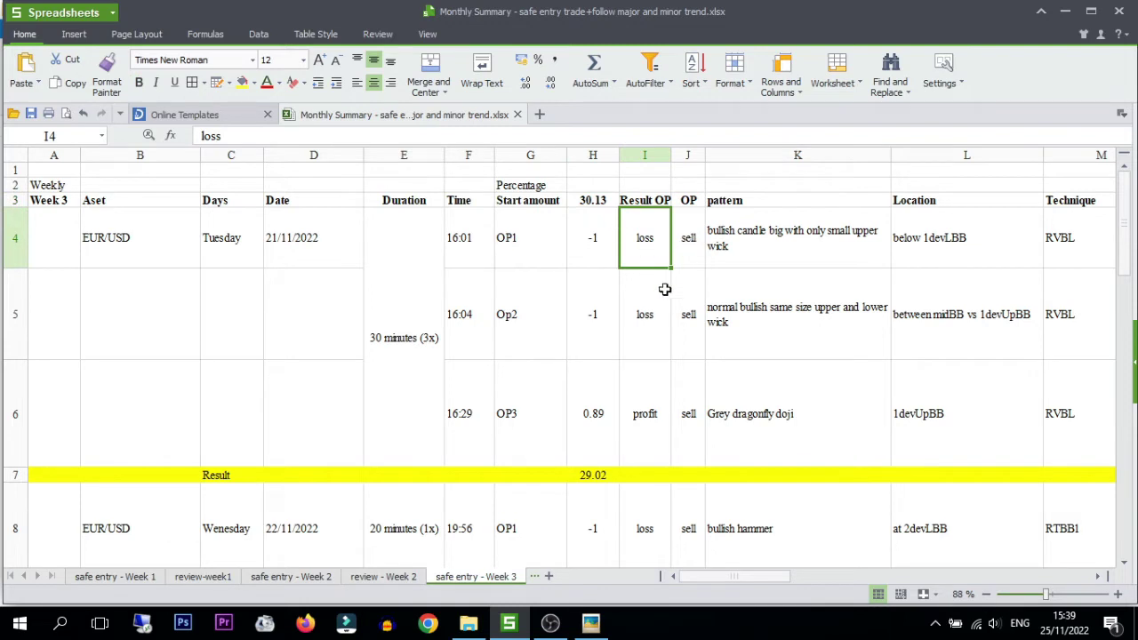
left_click(692, 235)
left_click(602, 243)
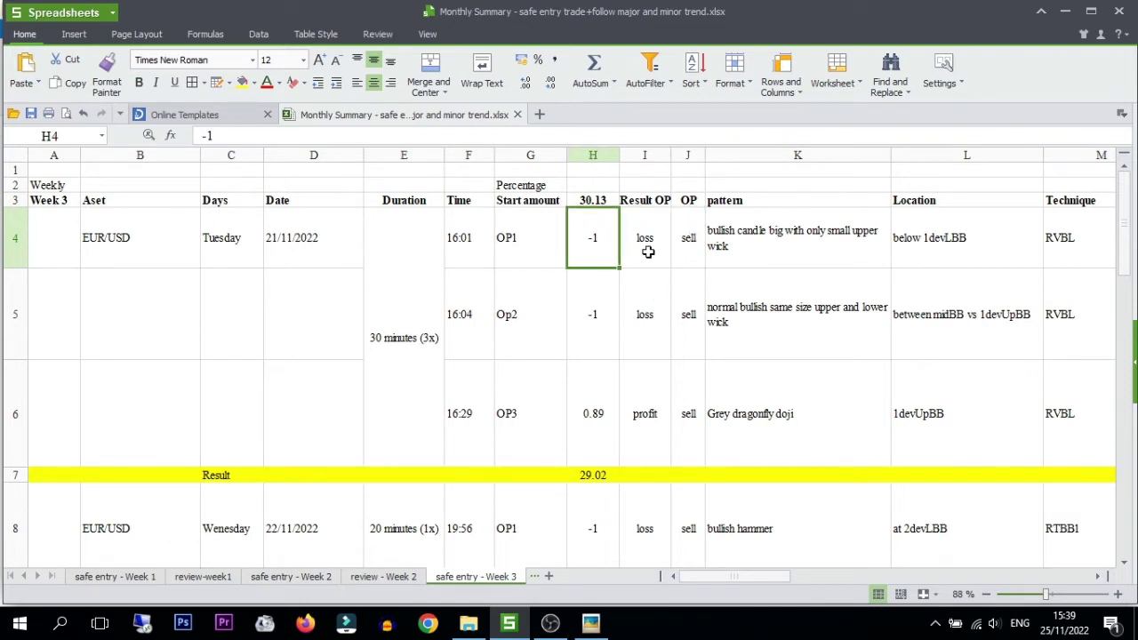
left_click(648, 247)
left_click(683, 246)
left_click(770, 246)
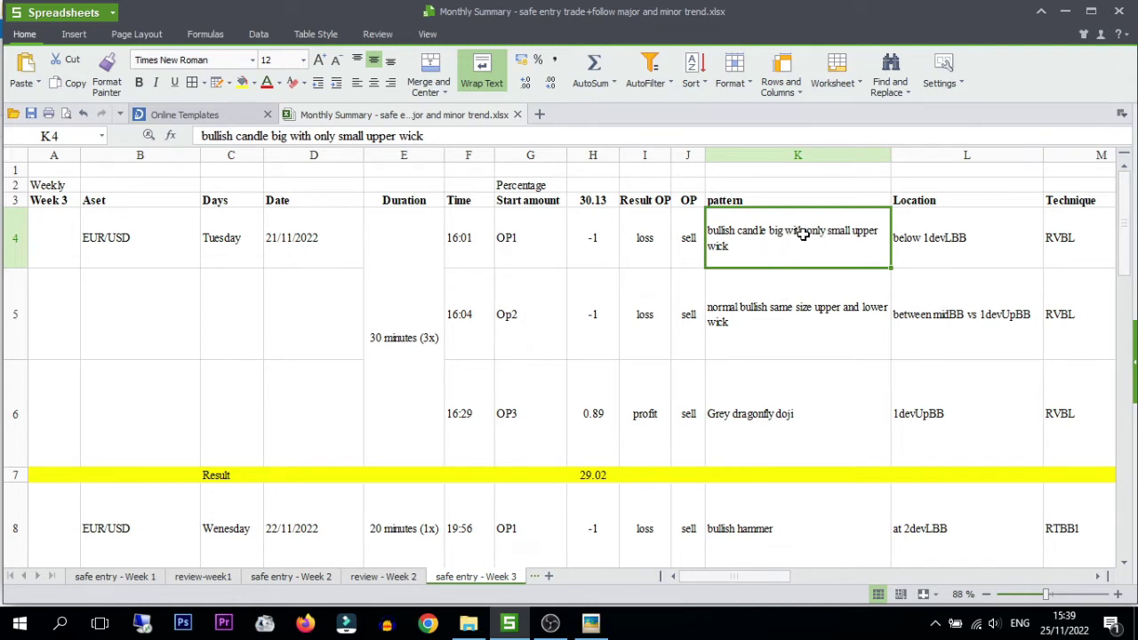
Step: Switch to the OP1.jpg chart image, enlarge it to 108% and start a screen capture around the OTM entry candles
left_click(602, 629)
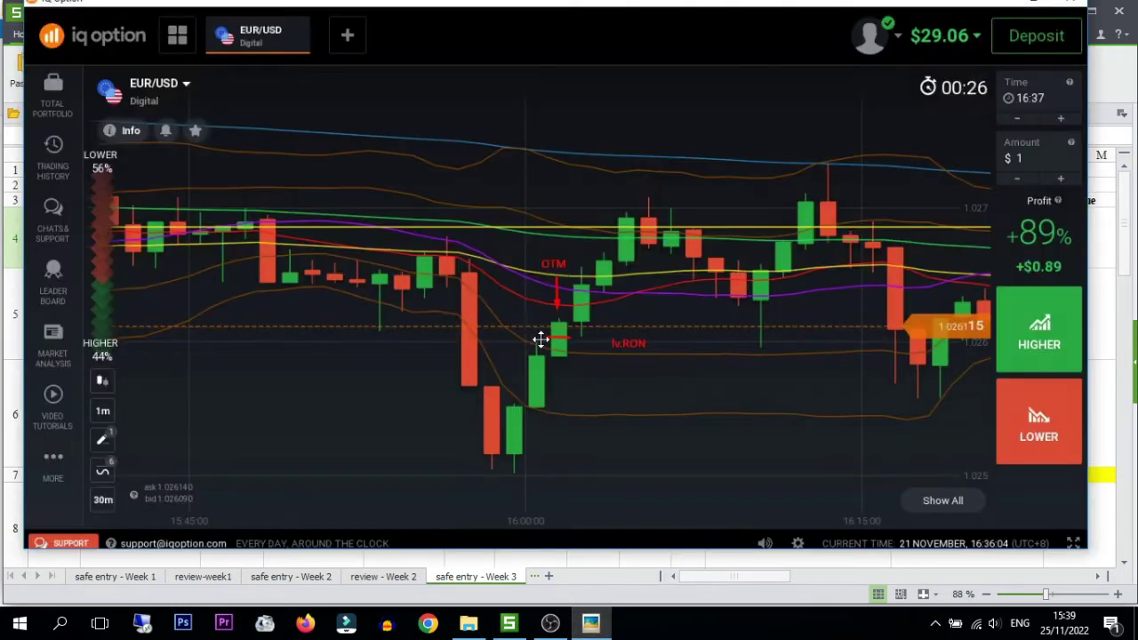
scroll(549, 360, "up", 2)
key("Print")
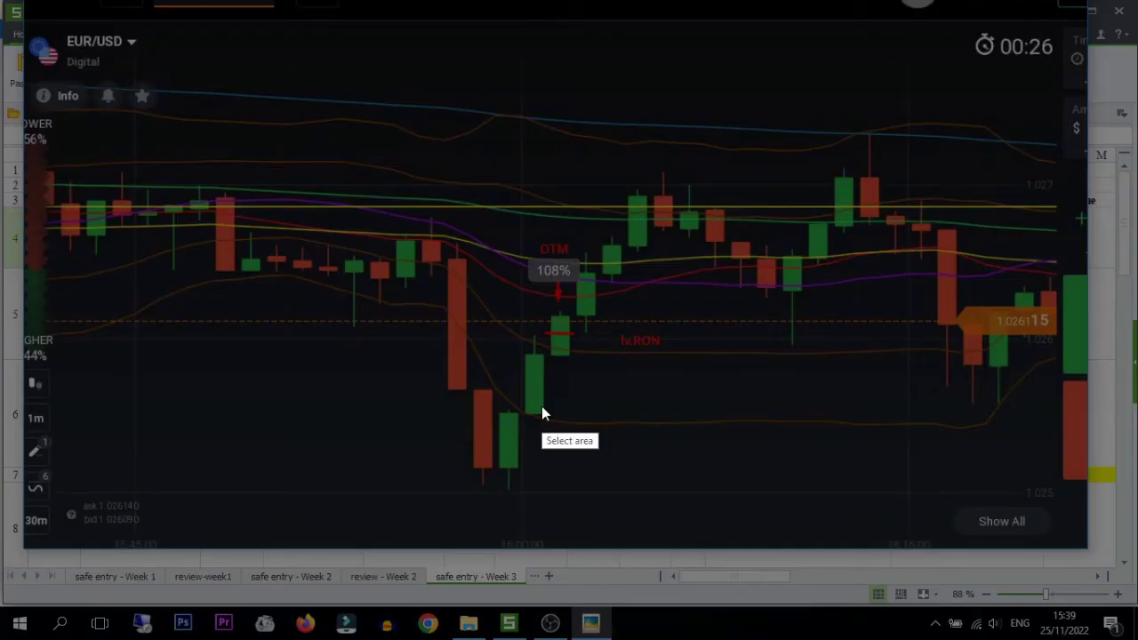
left_click_drag(308, 242, 711, 496)
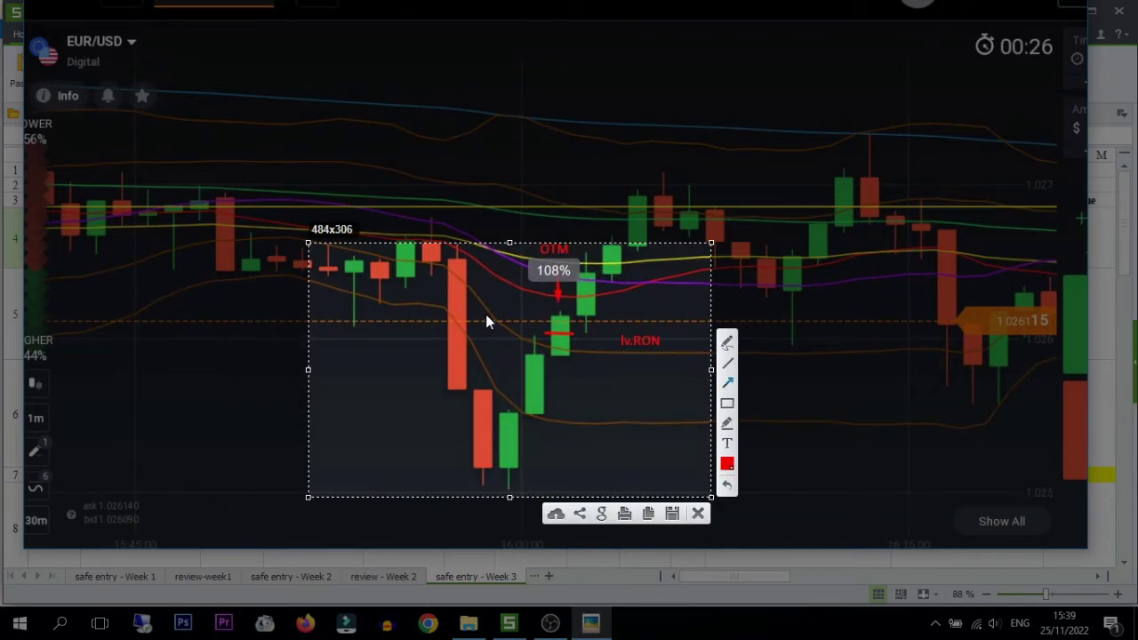
Step: Draw red arrows around the surrounding range and up the bullish candles to the OTM entry, and discard the capture
mouse_move(486, 318)
left_mouse_down()
mouse_move(562, 351)
mouse_move(574, 396)
left_mouse_up()
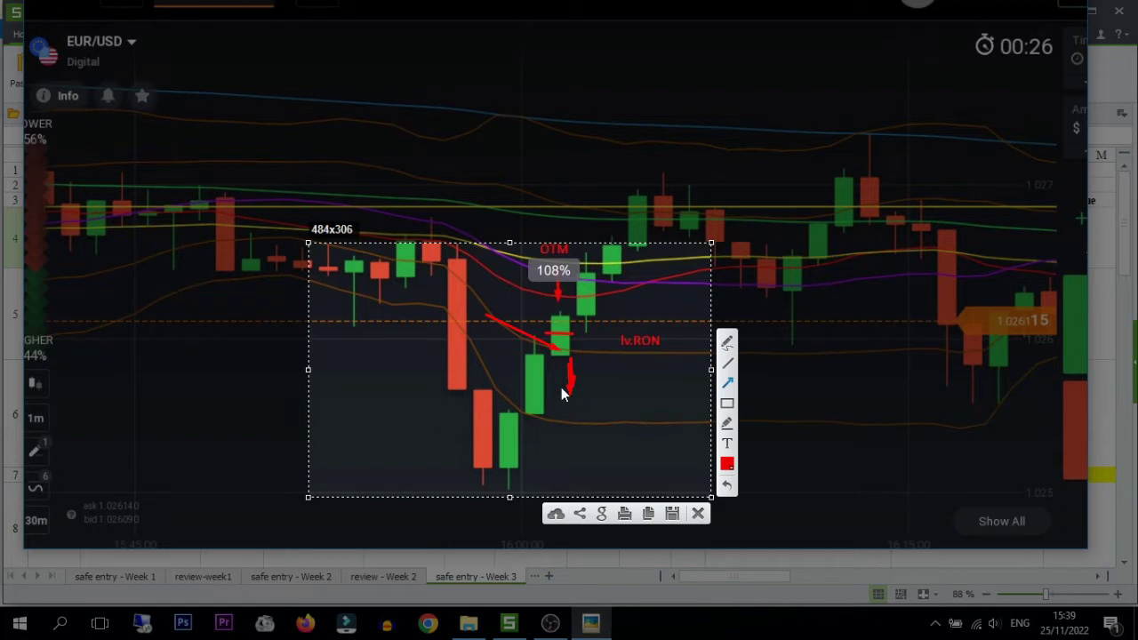
mouse_move(280, 134)
left_mouse_down()
mouse_move(366, 466)
mouse_move(339, 446)
mouse_move(679, 441)
left_mouse_up()
mouse_move(679, 442)
left_mouse_down()
mouse_move(676, 189)
mouse_move(360, 213)
left_mouse_up()
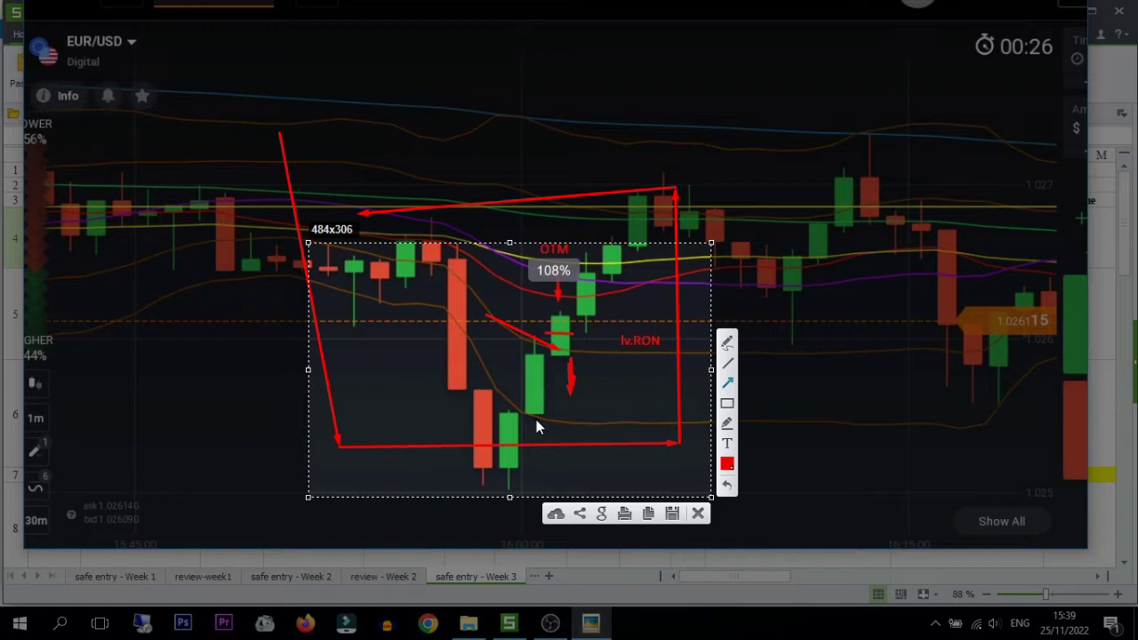
mouse_move(500, 452)
left_mouse_down()
mouse_move(558, 318)
mouse_move(569, 334)
left_mouse_up()
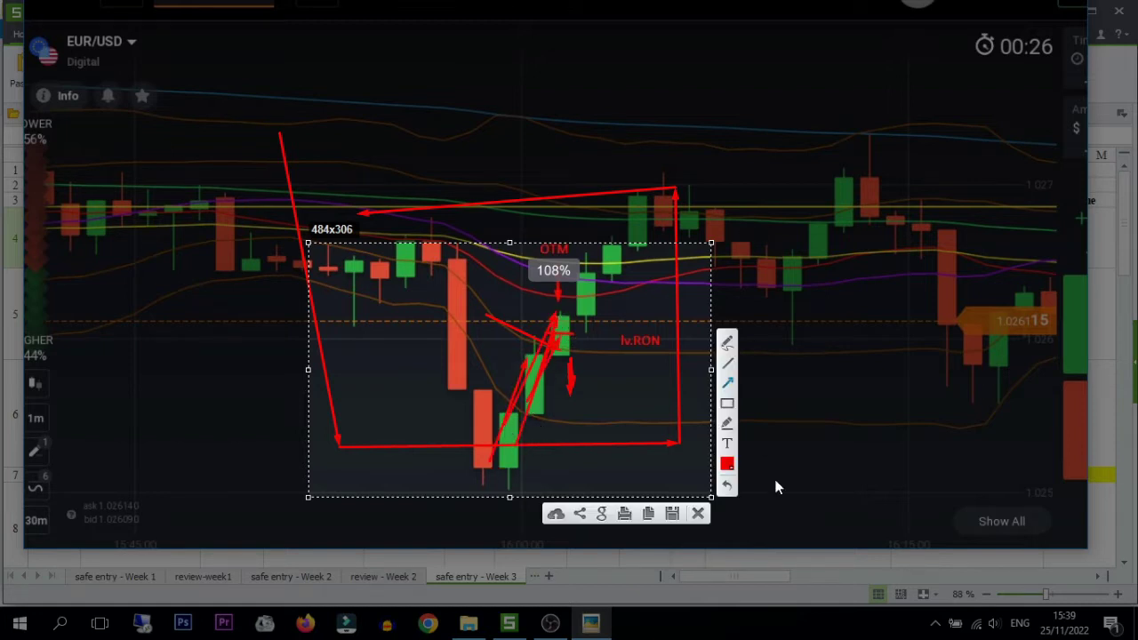
left_click(699, 514)
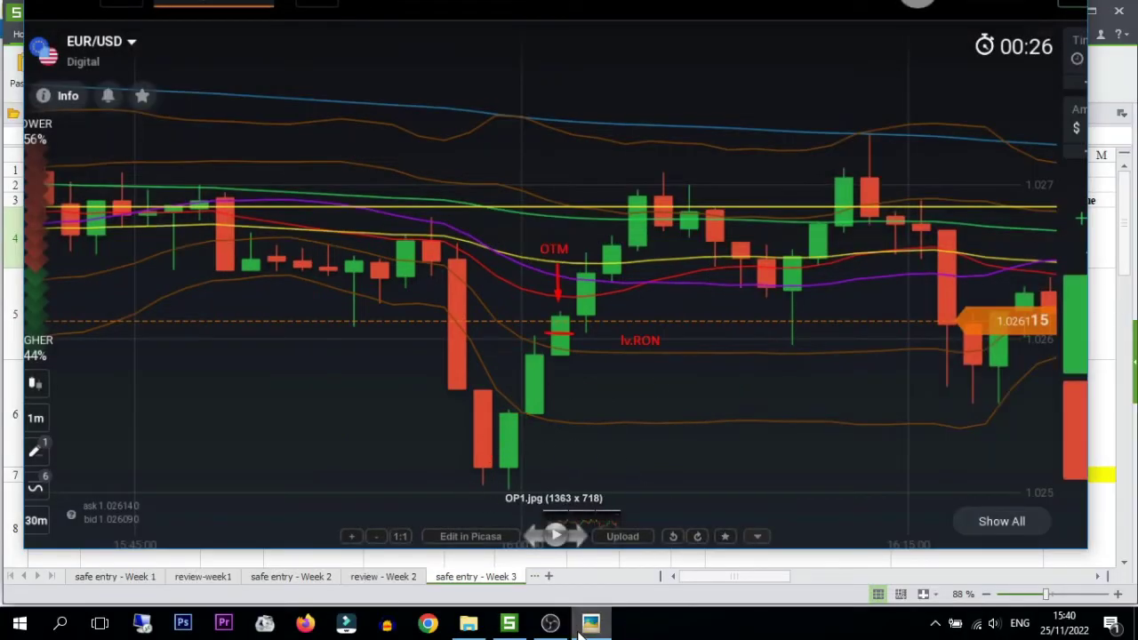
Step: Return to the spreadsheet and review the OP1 trade's location, technique, technique result and minor trend expectation in row 4
key("Escape")
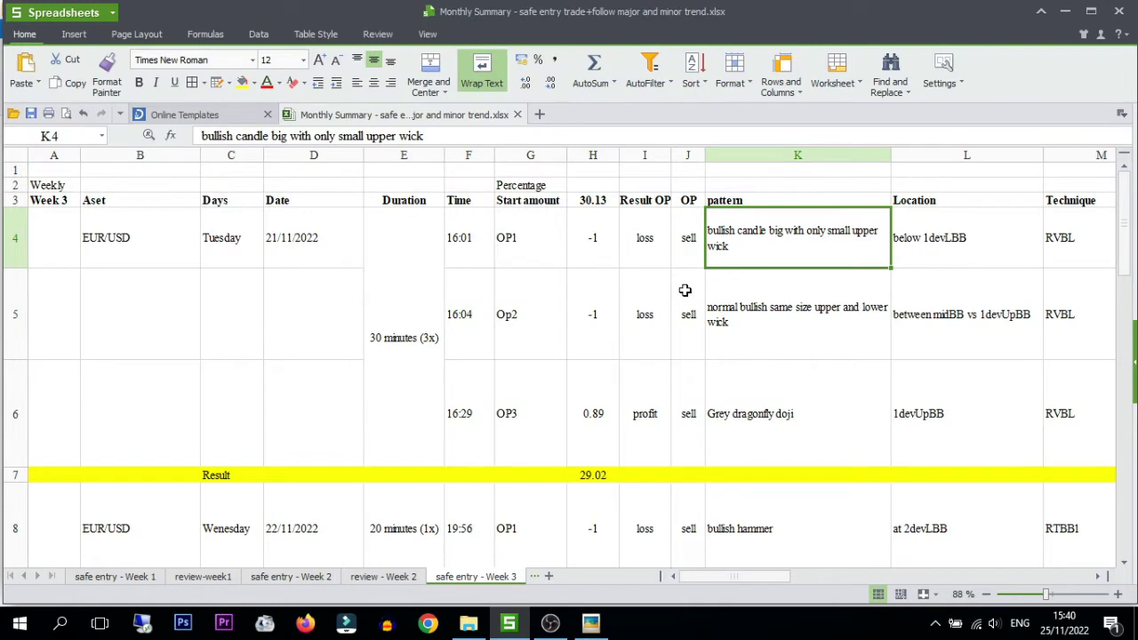
key("Right")
key("Right")
key("Right")
key("Right")
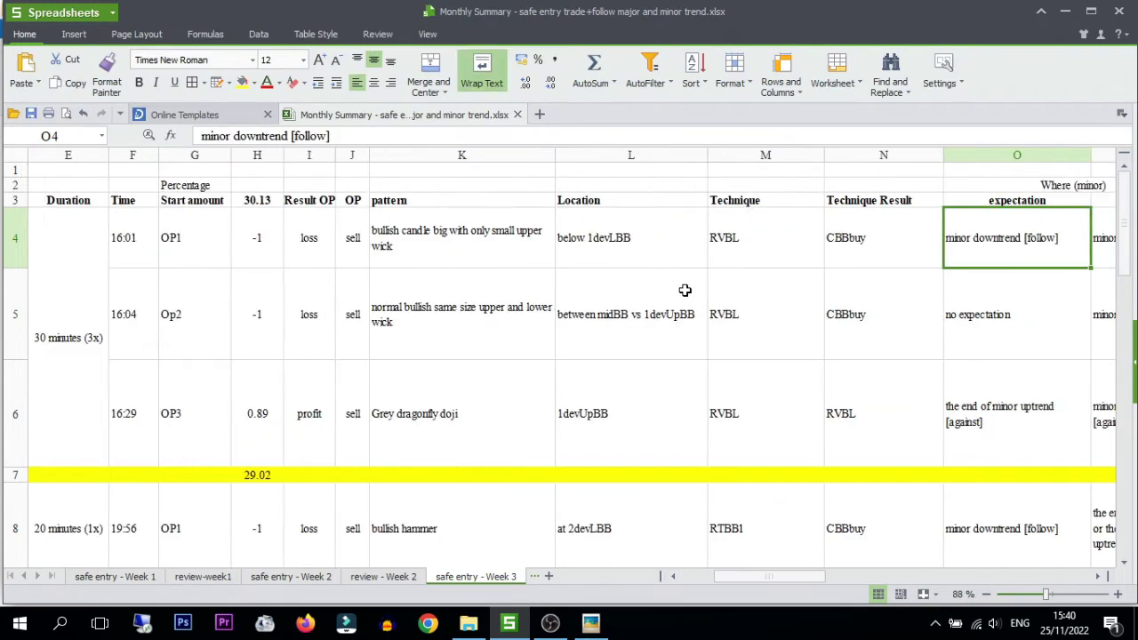
key("Left")
key("Left")
key("Left")
key("Right")
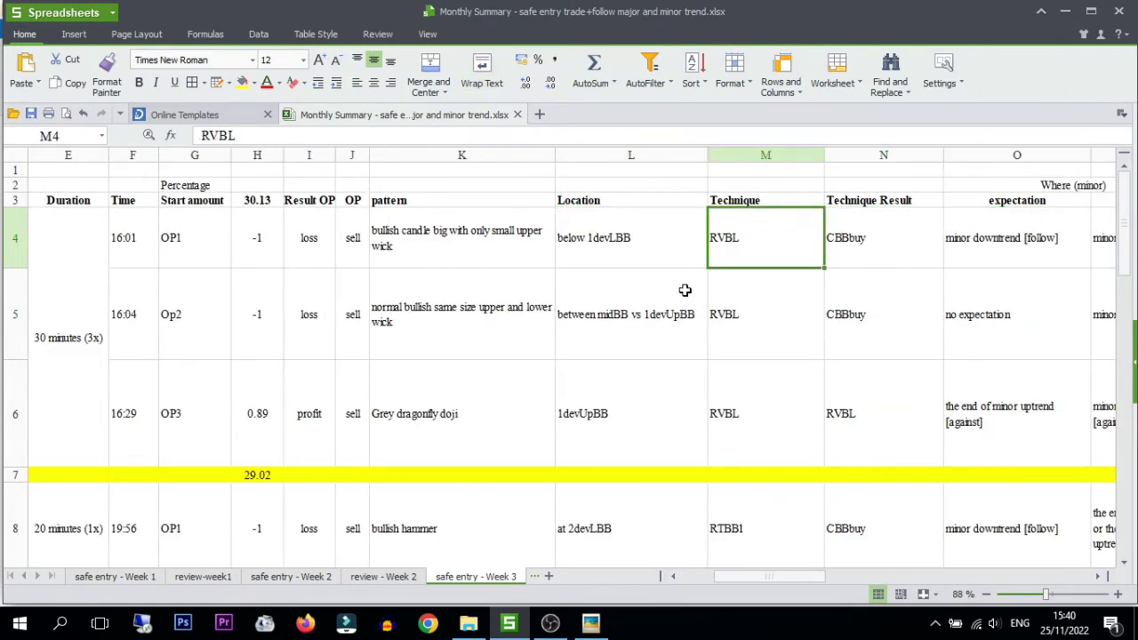
key("Right")
key("Right")
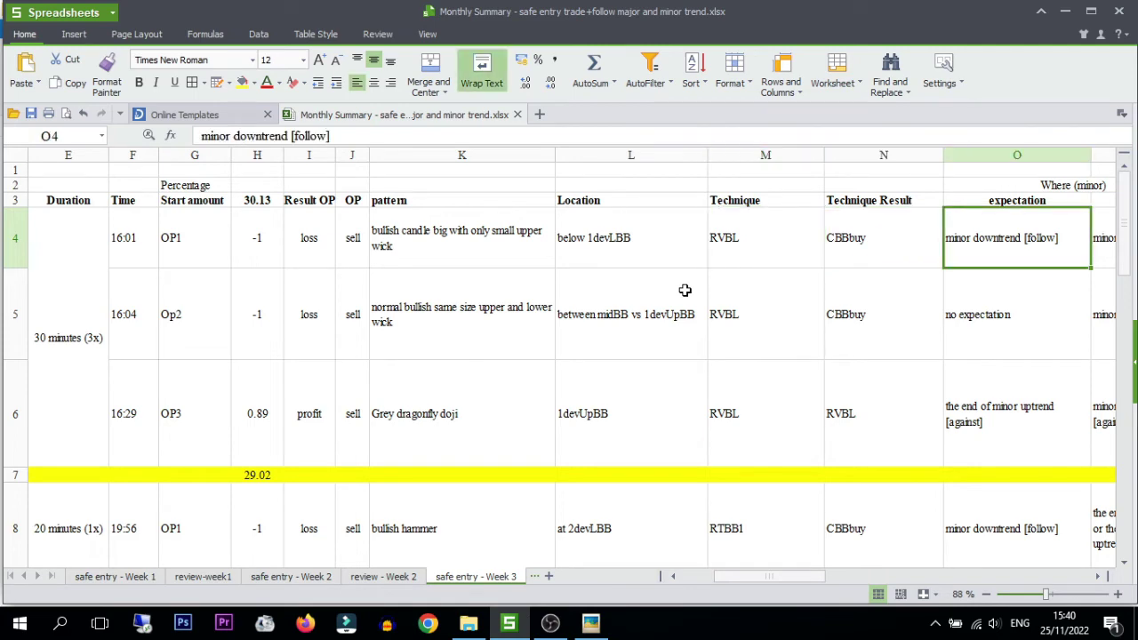
key("Left")
key("Right")
key("Left")
Step: Review the OP1 trade's minor and major trend reality, trend details, level, safe entry and most significant clue in row 4
key("Right")
key("Right")
key("Right")
key("Right")
key("Right")
key("Right")
key("Right")
key("Right")
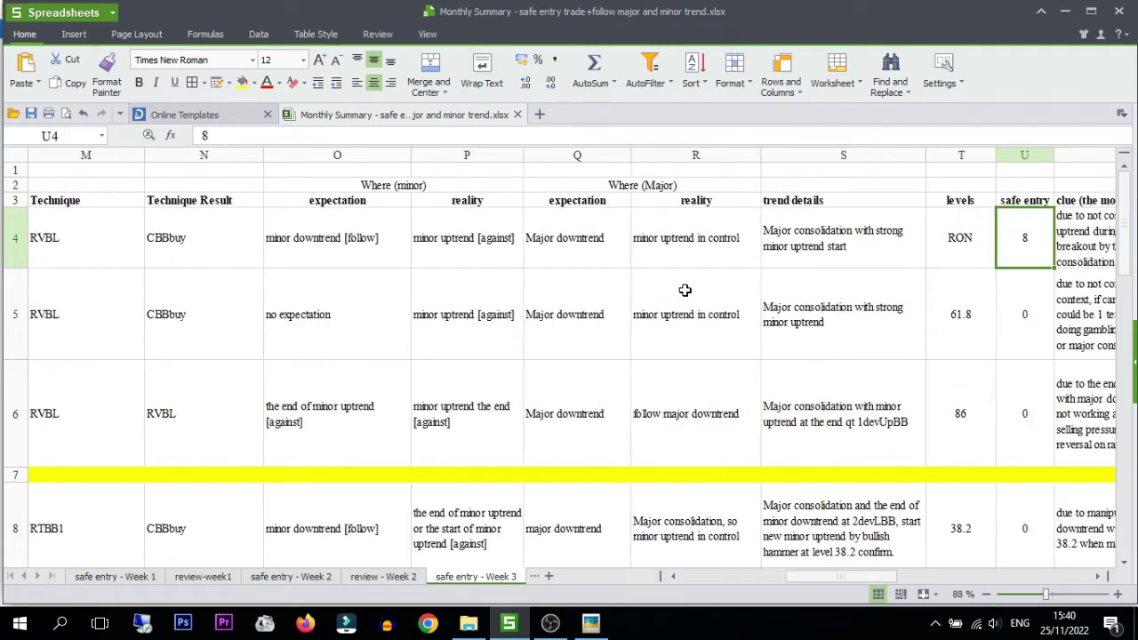
key("Left")
key("Right")
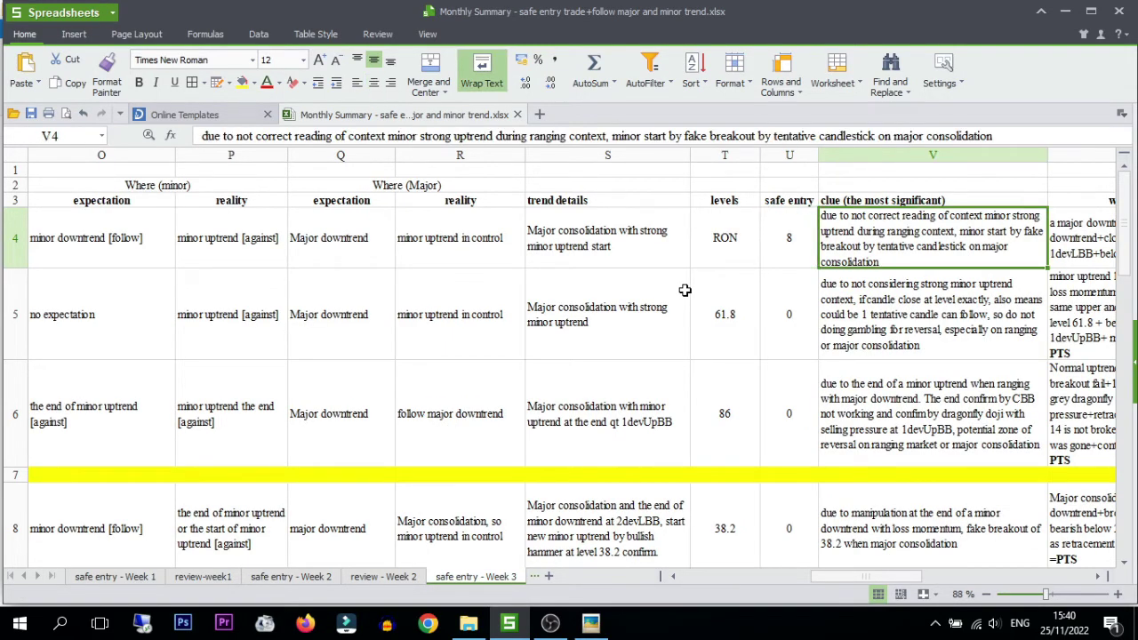
Step: Capture the spreadsheet area, underline the key phrases of the clue text in V4 with red arrows, and discard the capture
key("Print")
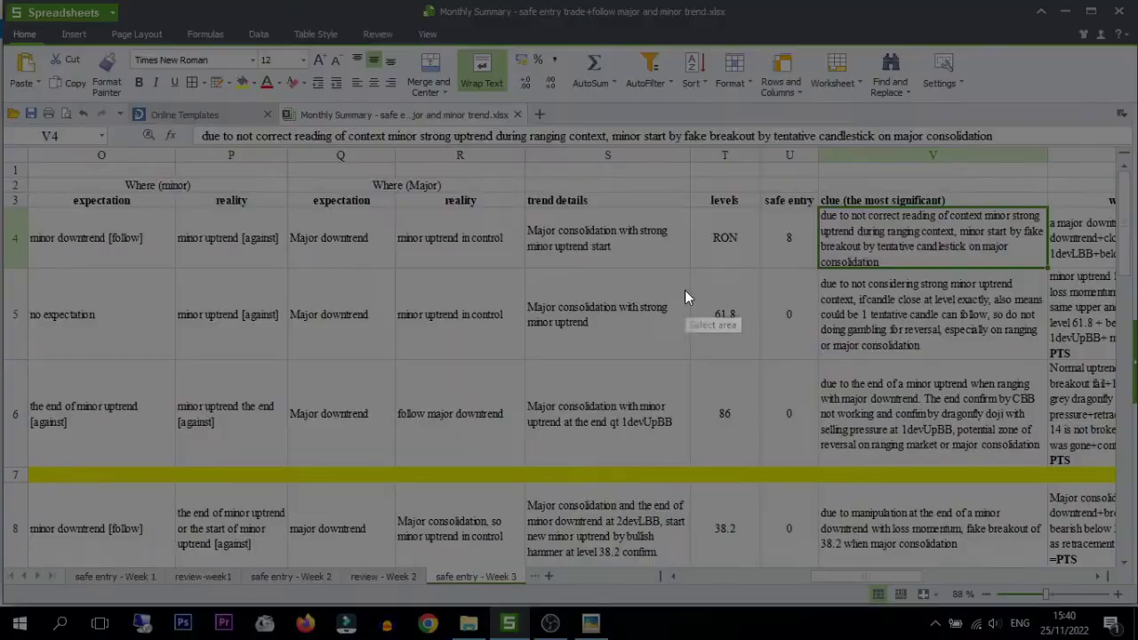
mouse_move(2, 2)
left_mouse_down()
mouse_move(779, 317)
mouse_move(1116, 498)
mouse_move(1120, 585)
left_mouse_up()
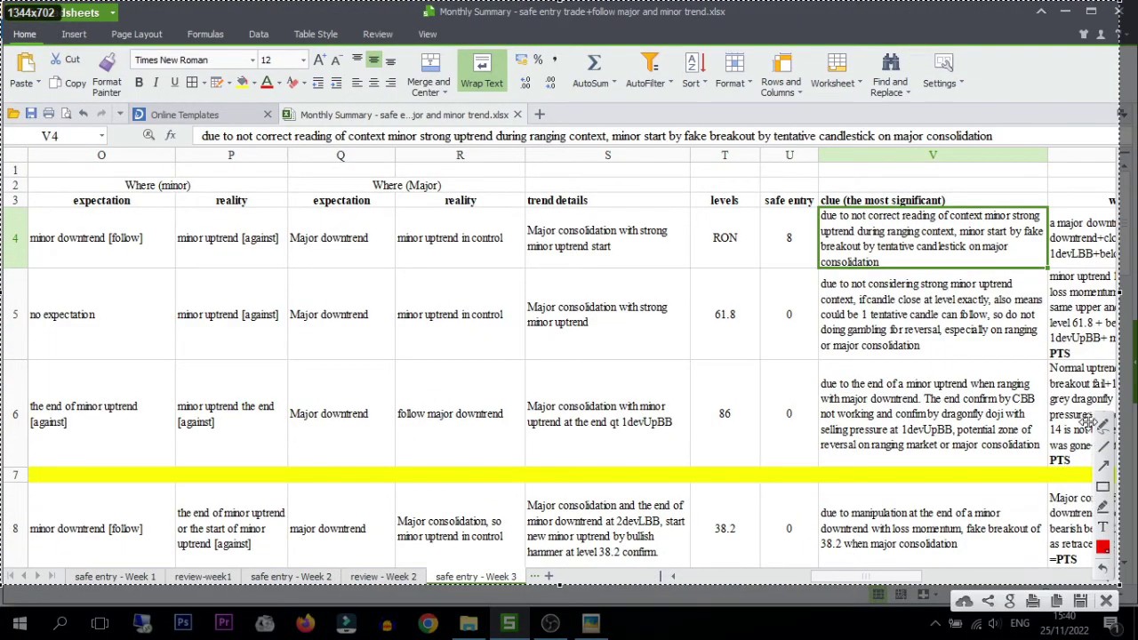
left_click_drag(826, 226, 855, 223)
mouse_move(827, 240)
left_mouse_down()
mouse_move(958, 233)
mouse_move(873, 233)
left_mouse_up()
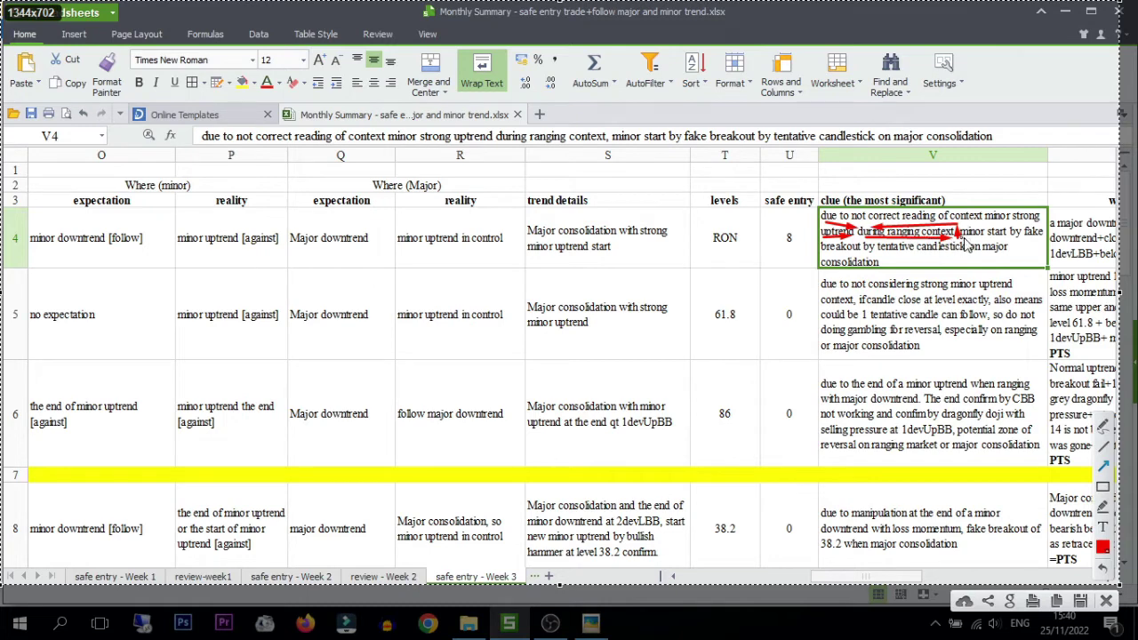
left_click_drag(960, 235, 1016, 234)
mouse_move(843, 254)
left_mouse_down()
mouse_move(979, 258)
mouse_move(887, 262)
left_mouse_up()
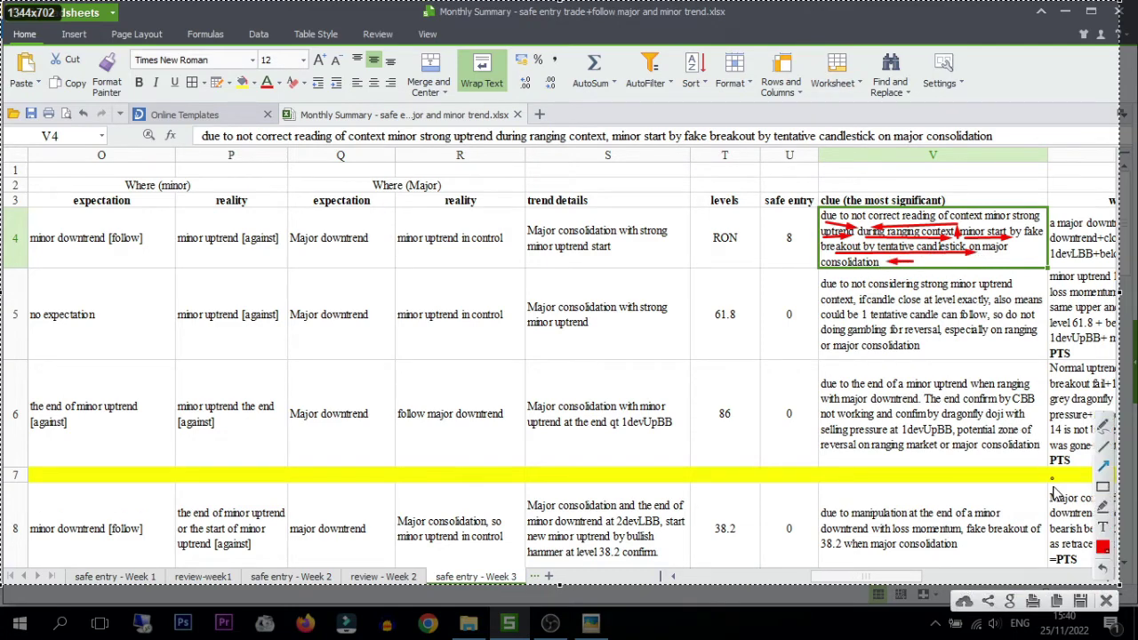
left_click(1102, 568)
left_click(1107, 602)
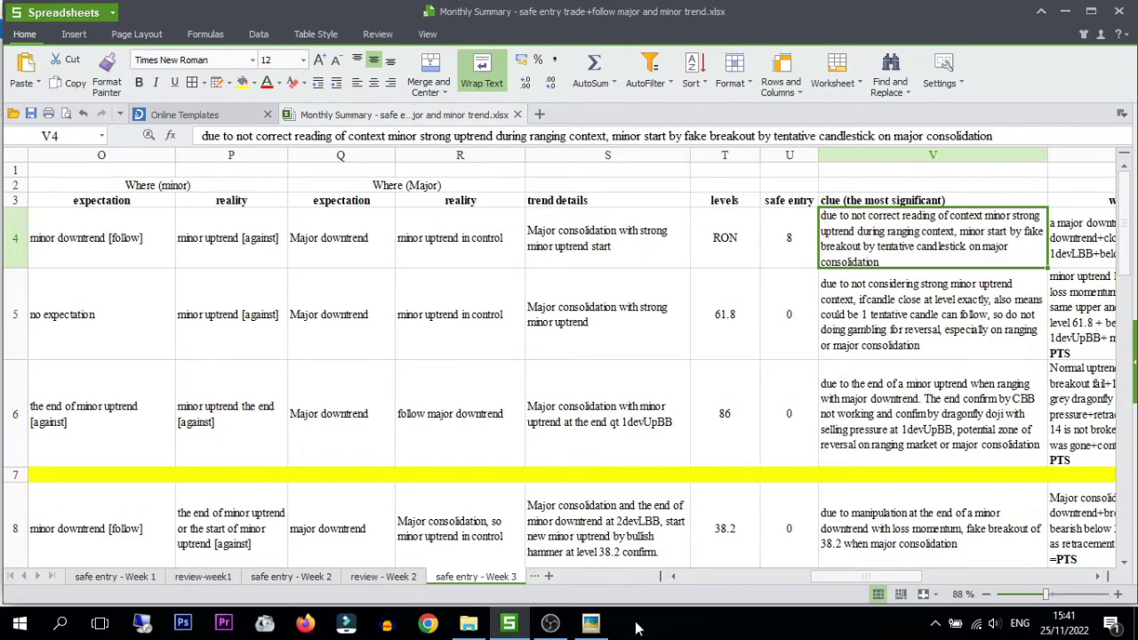
Step: Open the OP1 chart image, capture the area around the OTM entry, and draw red arrows down the two large bearish candles and along the preceding range
left_click(601, 633)
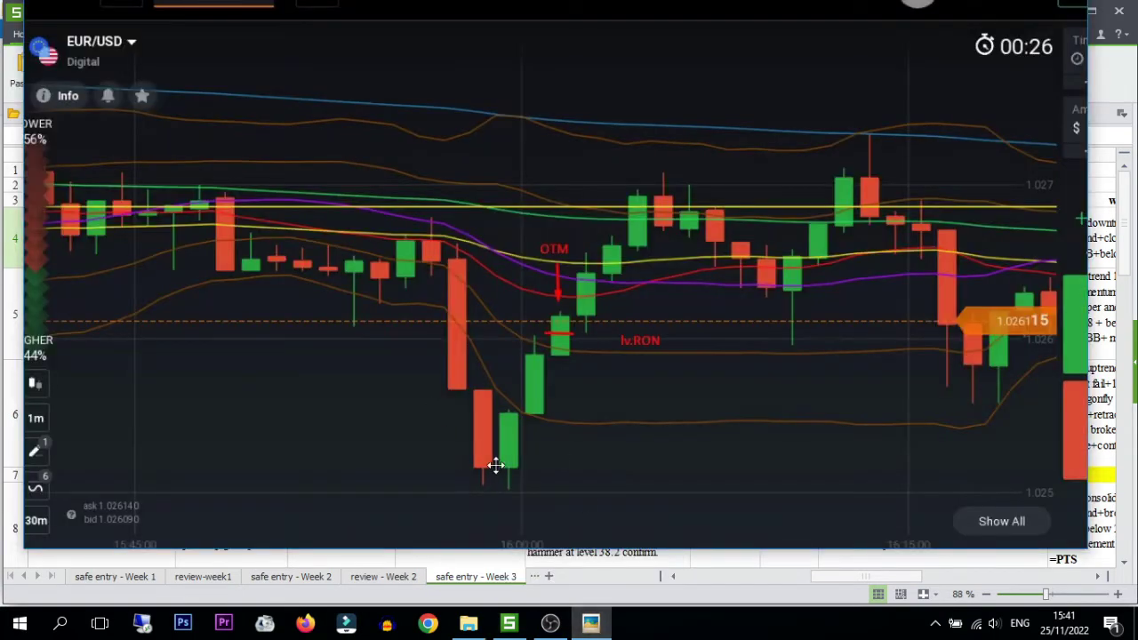
key("Print")
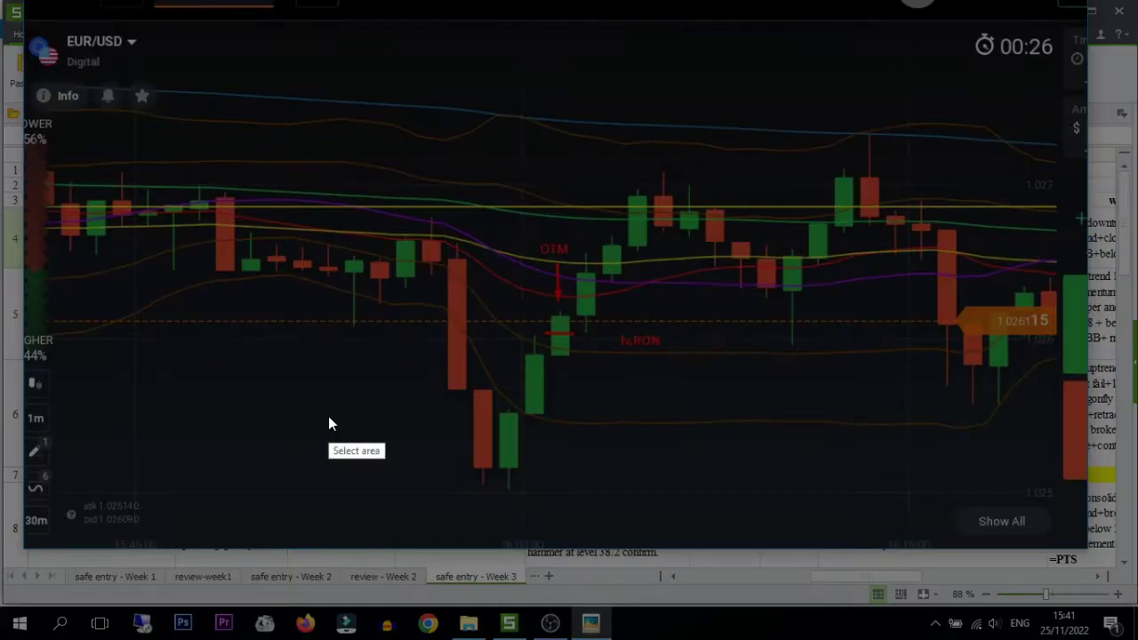
left_click_drag(255, 199, 915, 538)
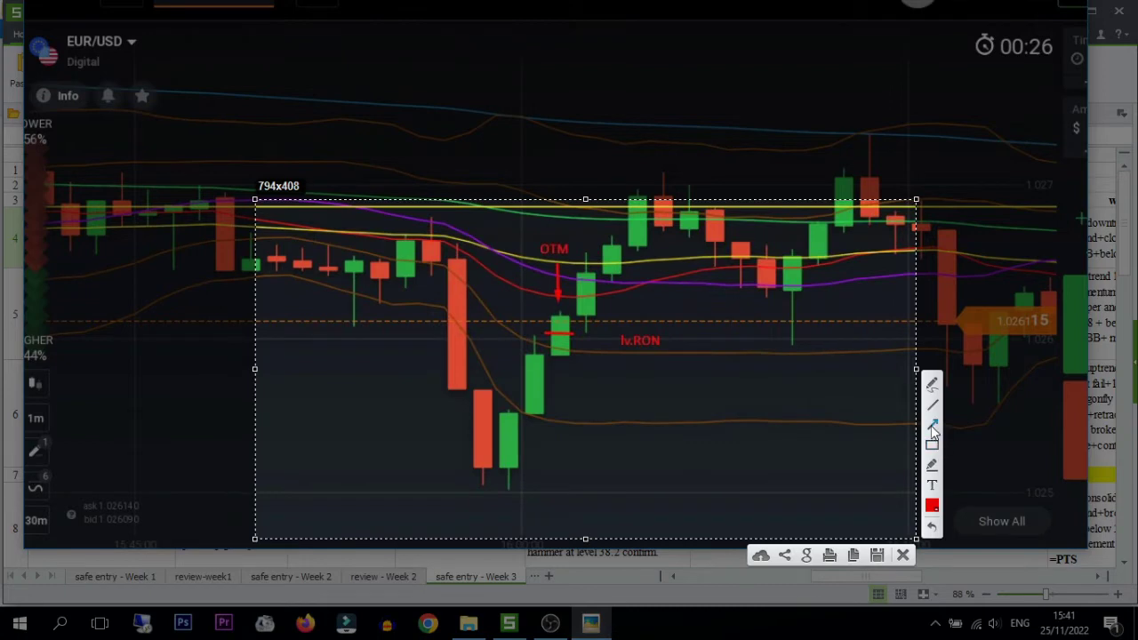
mouse_move(442, 263)
left_mouse_down()
mouse_move(457, 373)
mouse_move(480, 405)
left_mouse_up()
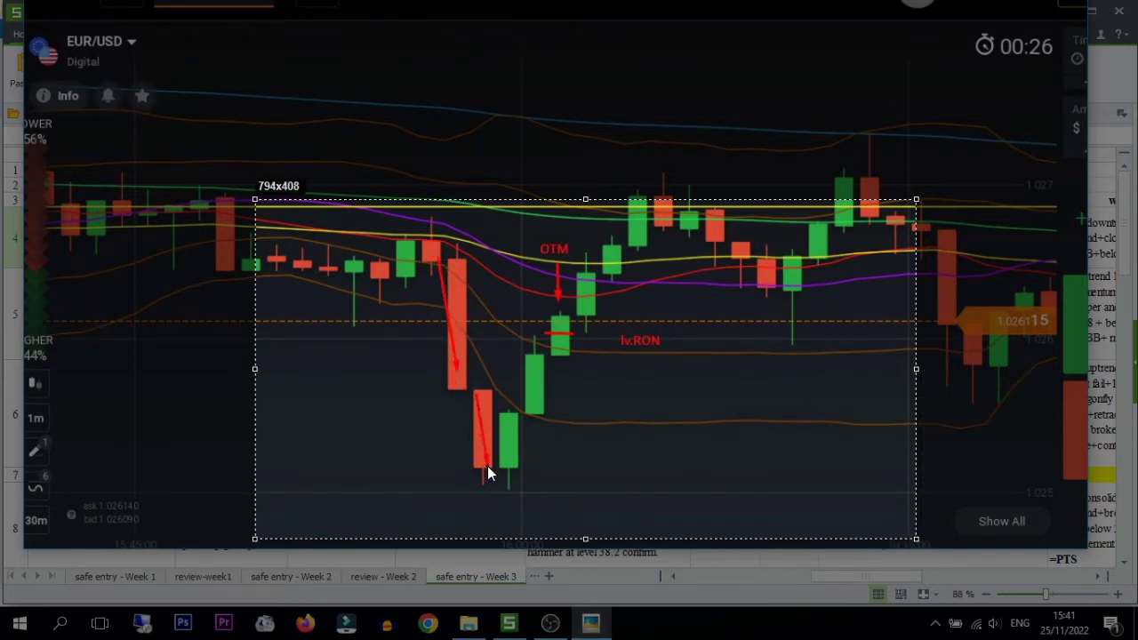
left_click_drag(487, 472, 484, 435)
left_click_drag(172, 233, 481, 225)
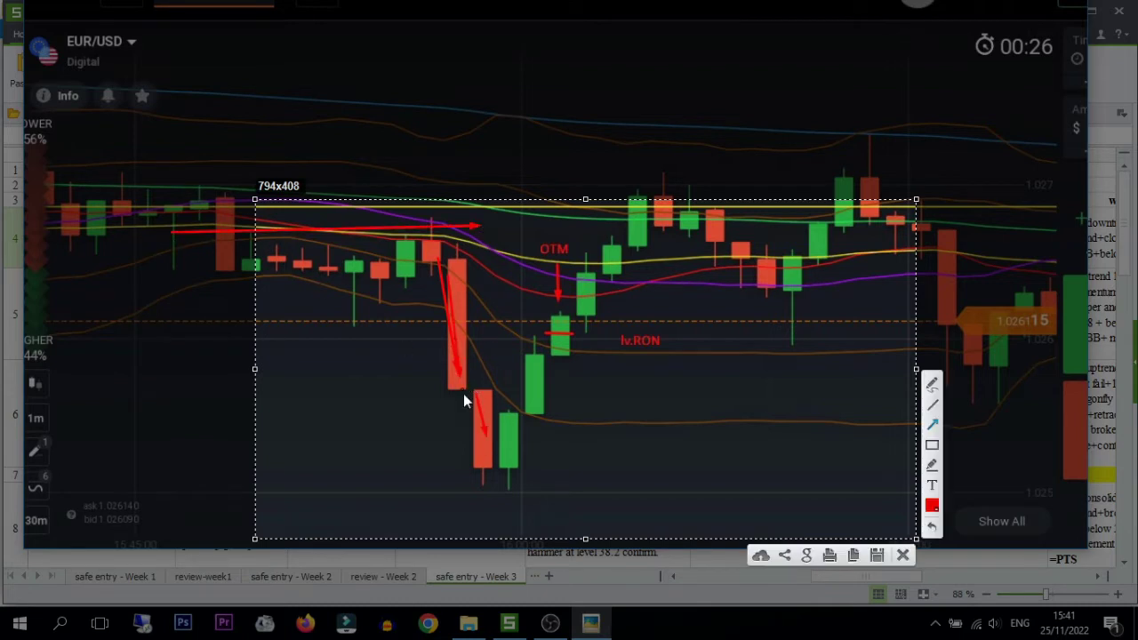
Step: Mark the second bearish candle and the first two bullish candles after it with red arrows, and discard the capture
mouse_move(480, 434)
left_mouse_down()
mouse_move(486, 480)
mouse_move(473, 429)
mouse_move(432, 457)
mouse_move(508, 439)
mouse_move(507, 508)
mouse_move(523, 396)
mouse_move(512, 383)
mouse_move(451, 387)
mouse_move(479, 471)
left_mouse_up()
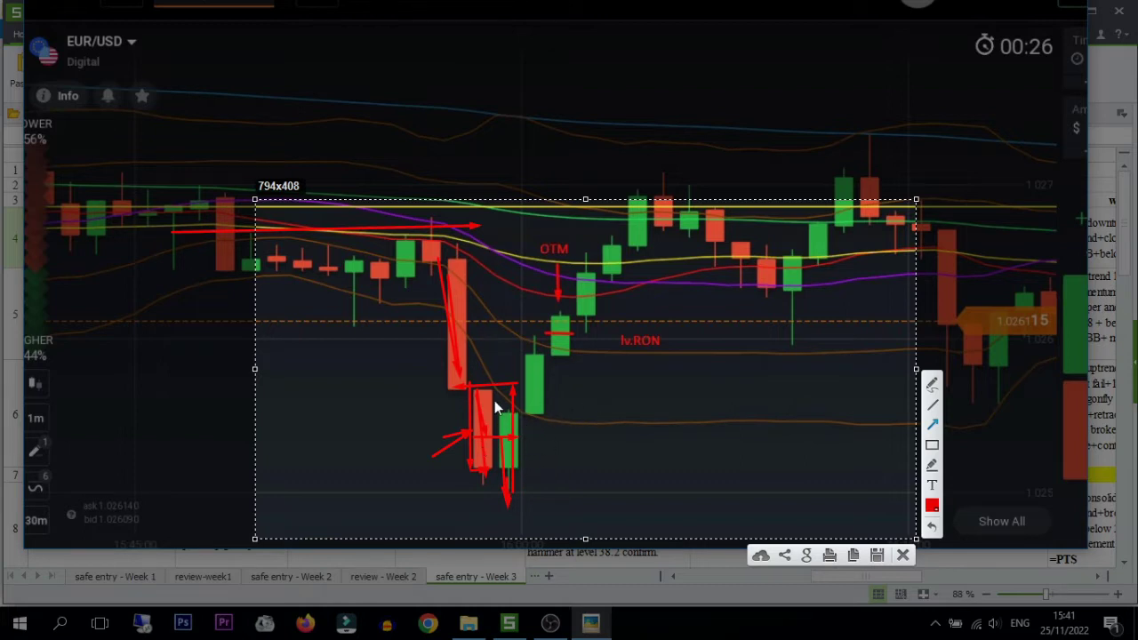
left_click_drag(431, 510, 471, 478)
mouse_move(452, 532)
left_mouse_down()
mouse_move(476, 486)
mouse_move(487, 487)
left_mouse_up()
mouse_move(531, 420)
left_mouse_down()
mouse_move(538, 356)
mouse_move(537, 416)
mouse_move(544, 374)
left_mouse_up()
left_click(902, 555)
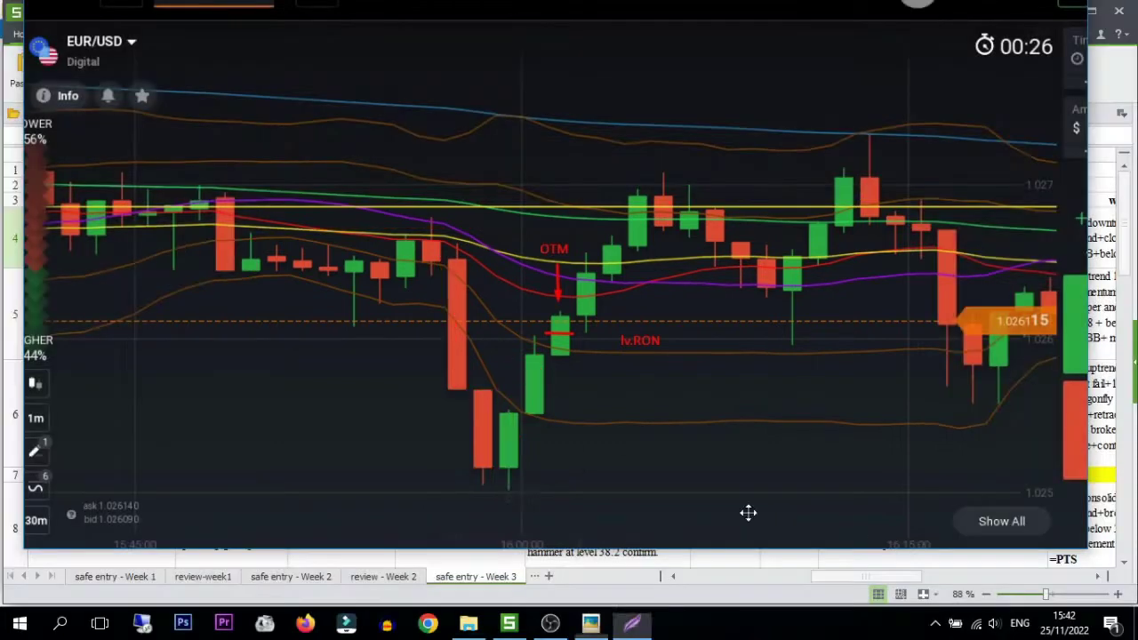
Step: Capture the chart area again and draw red arrows on the first large bearish candle and around its close
key("Print")
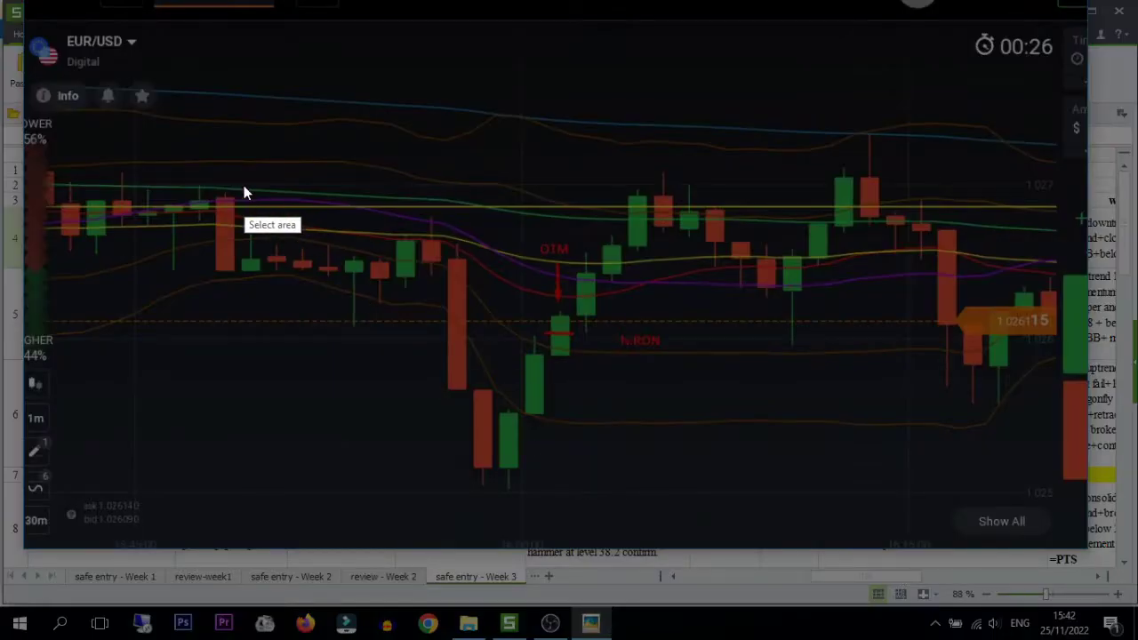
left_click_drag(240, 174, 1010, 537)
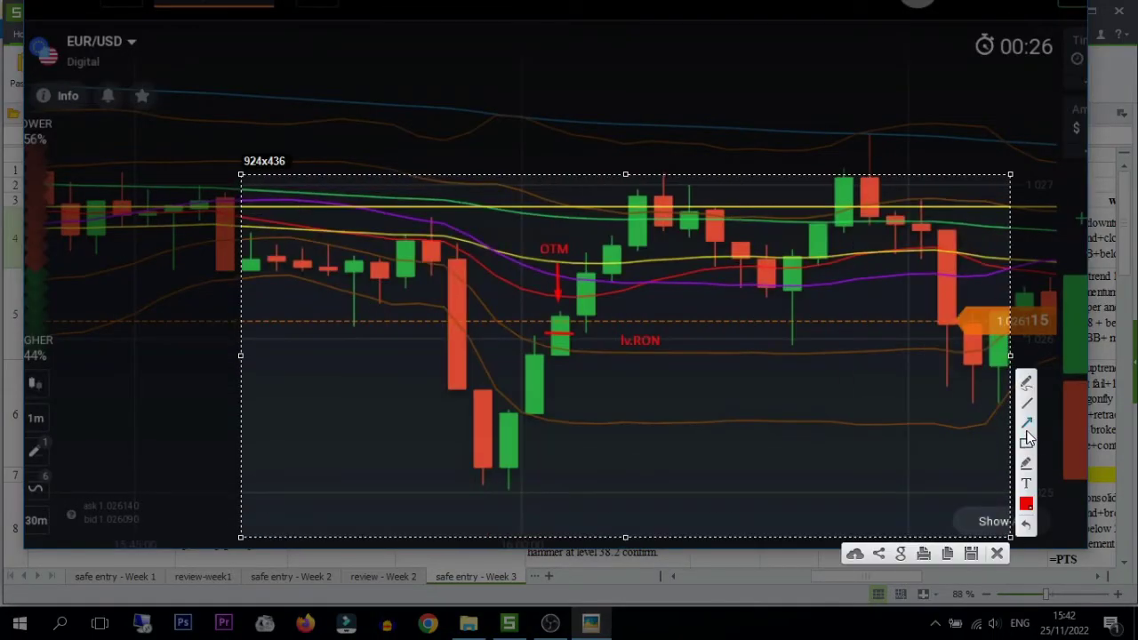
left_click(1026, 443)
left_click(1026, 443)
left_click_drag(482, 292, 458, 350)
mouse_move(409, 364)
left_mouse_down()
mouse_move(414, 379)
mouse_move(451, 364)
left_mouse_up()
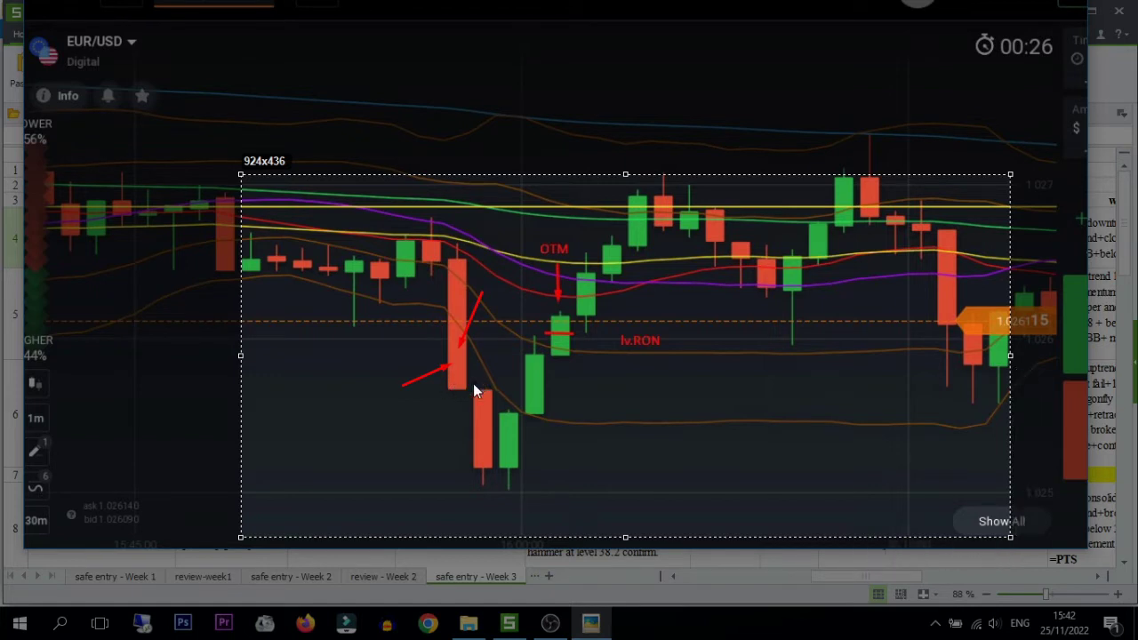
left_click_drag(480, 374, 485, 391)
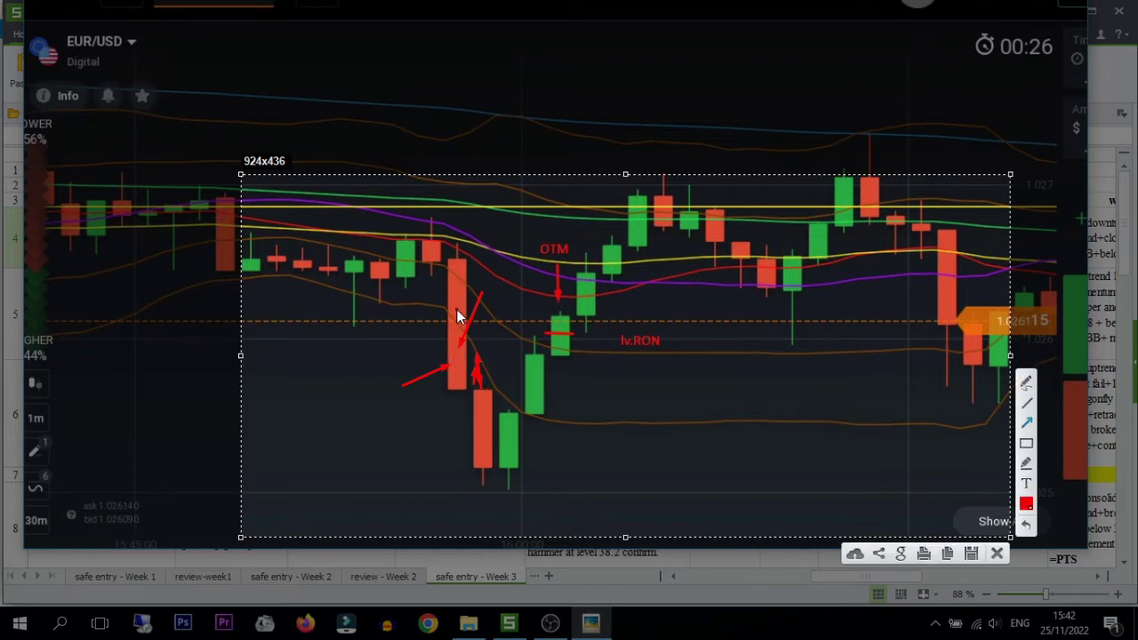
left_click_drag(432, 302, 455, 335)
mouse_move(453, 259)
left_mouse_down()
mouse_move(451, 380)
mouse_move(479, 386)
mouse_move(471, 339)
mouse_move(484, 352)
mouse_move(483, 390)
left_mouse_up()
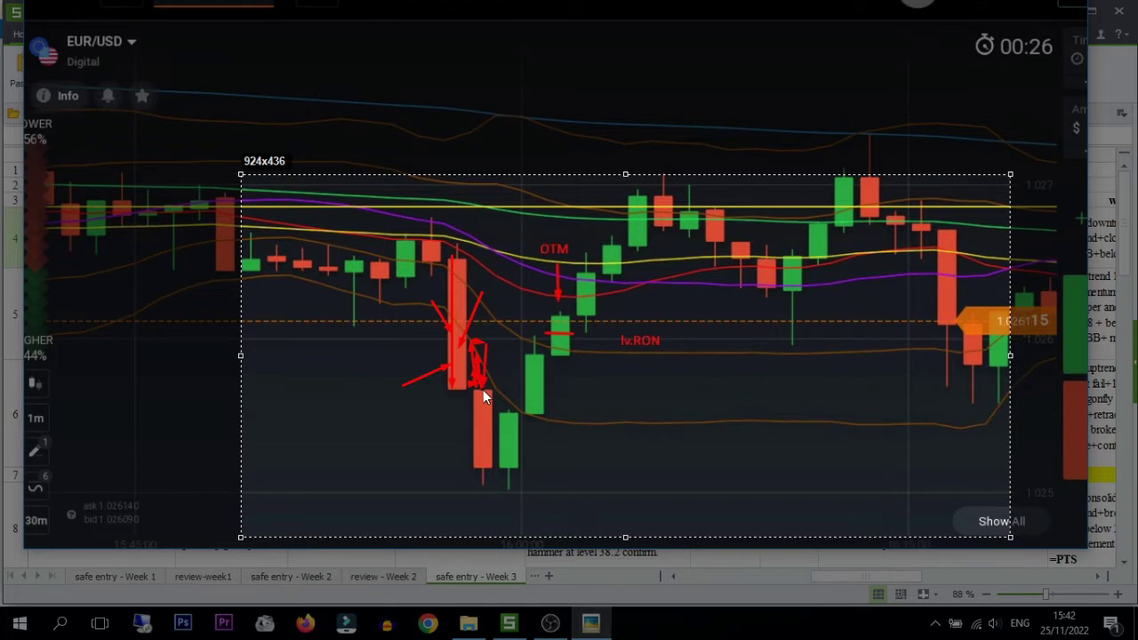
Step: Draw a red arrow along the range above the drop, and mark the second bearish candle with several red arrows
left_click_drag(274, 231, 523, 229)
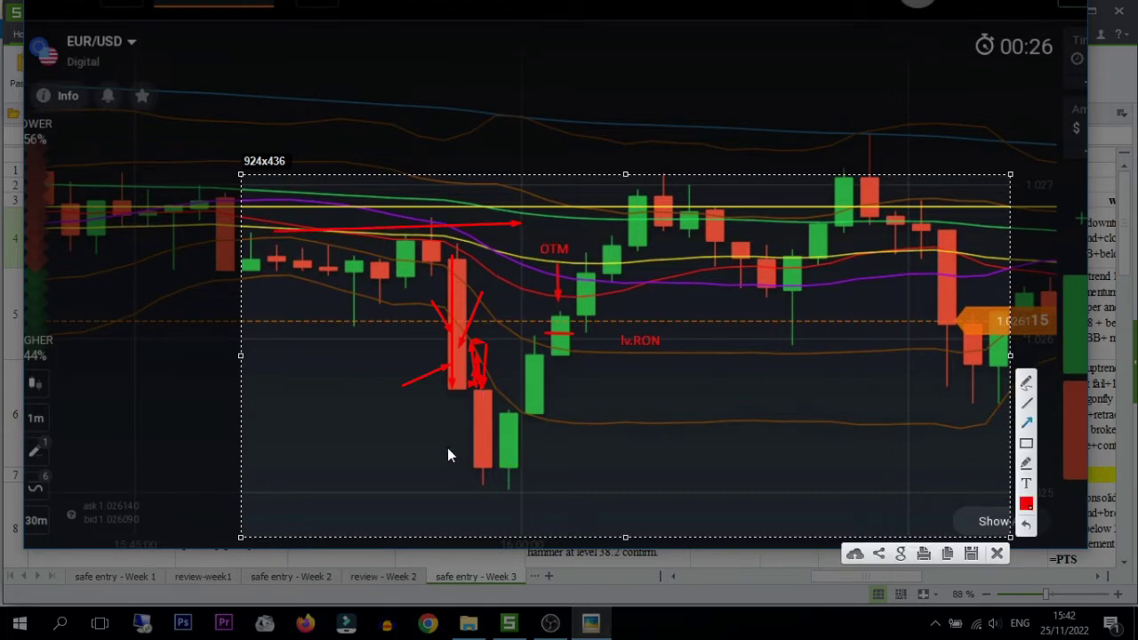
left_click_drag(448, 450, 476, 432)
left_click_drag(476, 432, 482, 478)
left_click_drag(475, 305, 455, 331)
left_click(485, 418)
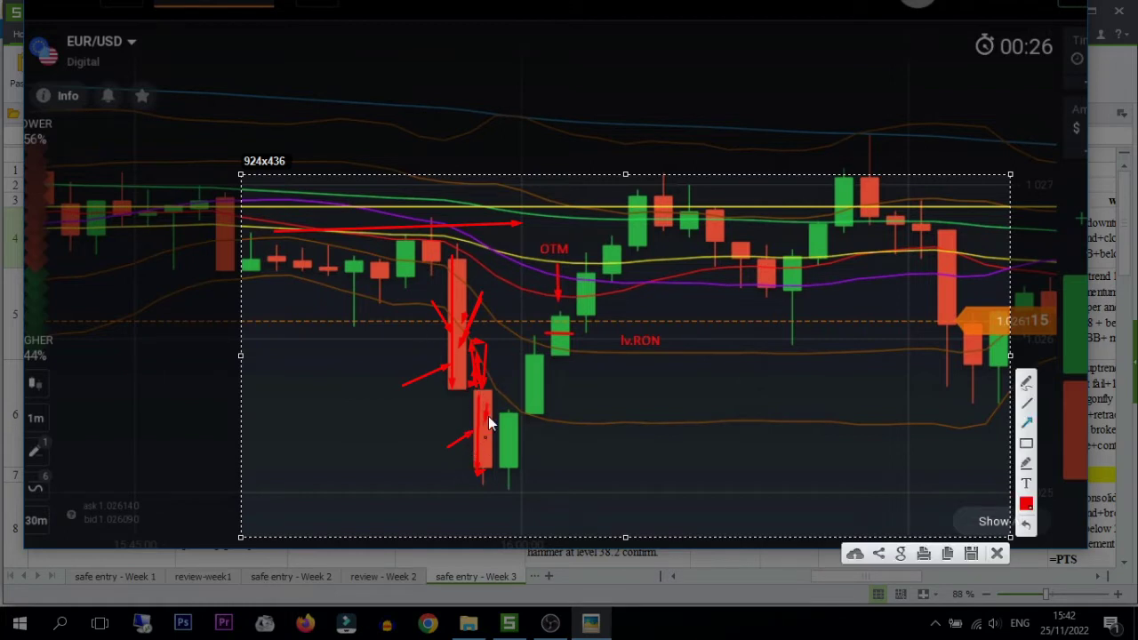
left_click(478, 460)
Step: Draw long horizontal red arrows through the second bearish candle, below the lows and at the lv.RON level, and discard the capture
left_click_drag(382, 432, 785, 436)
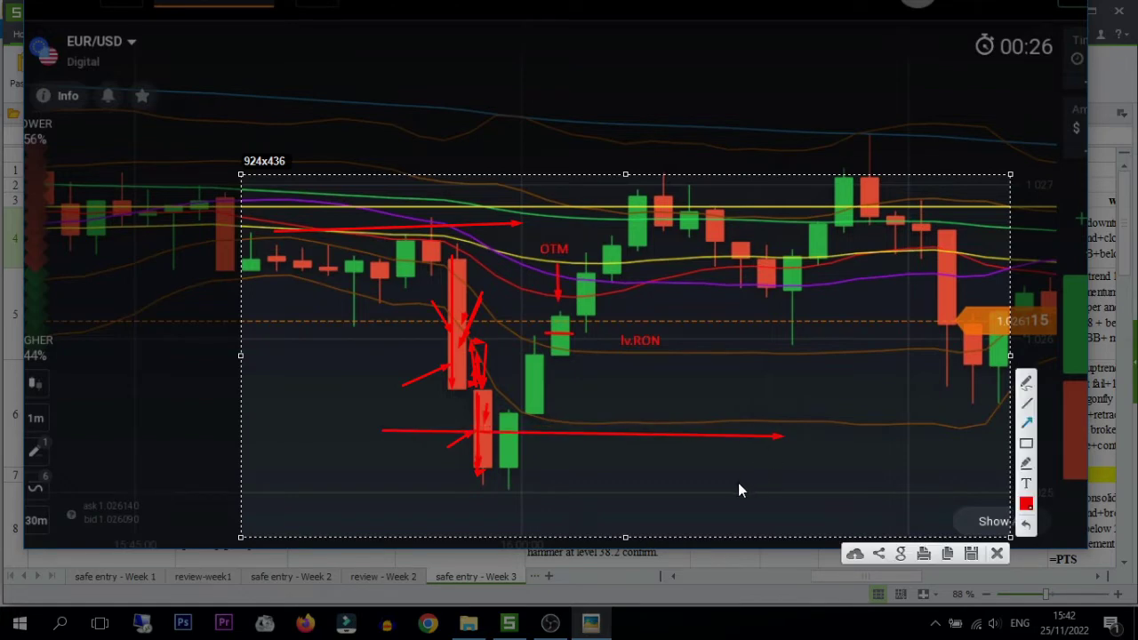
left_click_drag(524, 473, 522, 425)
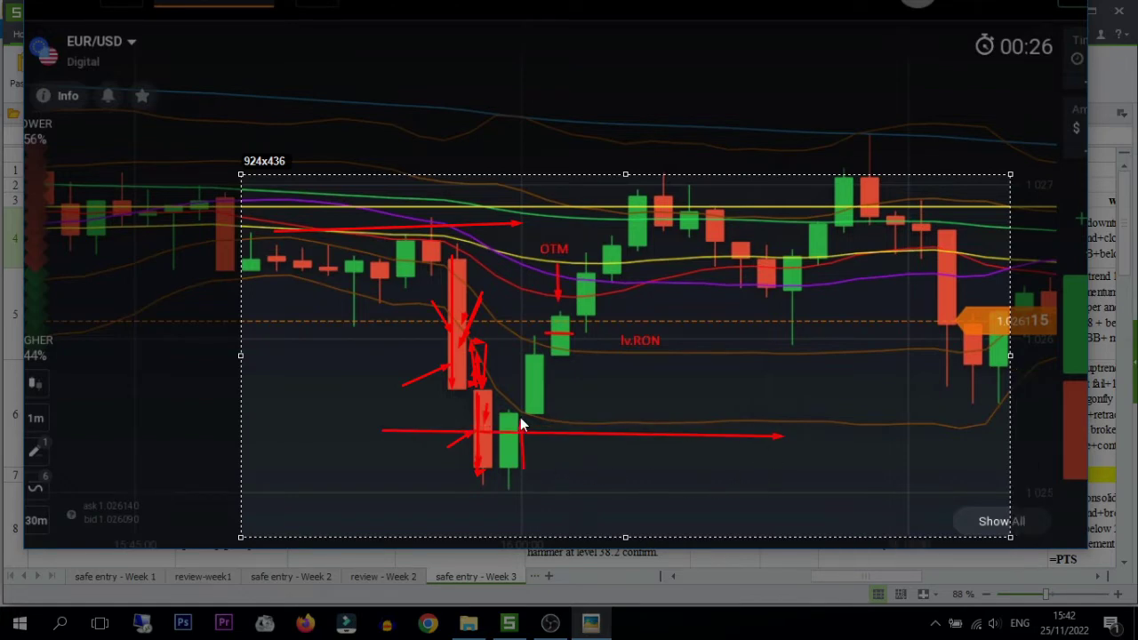
left_click_drag(524, 468, 521, 394)
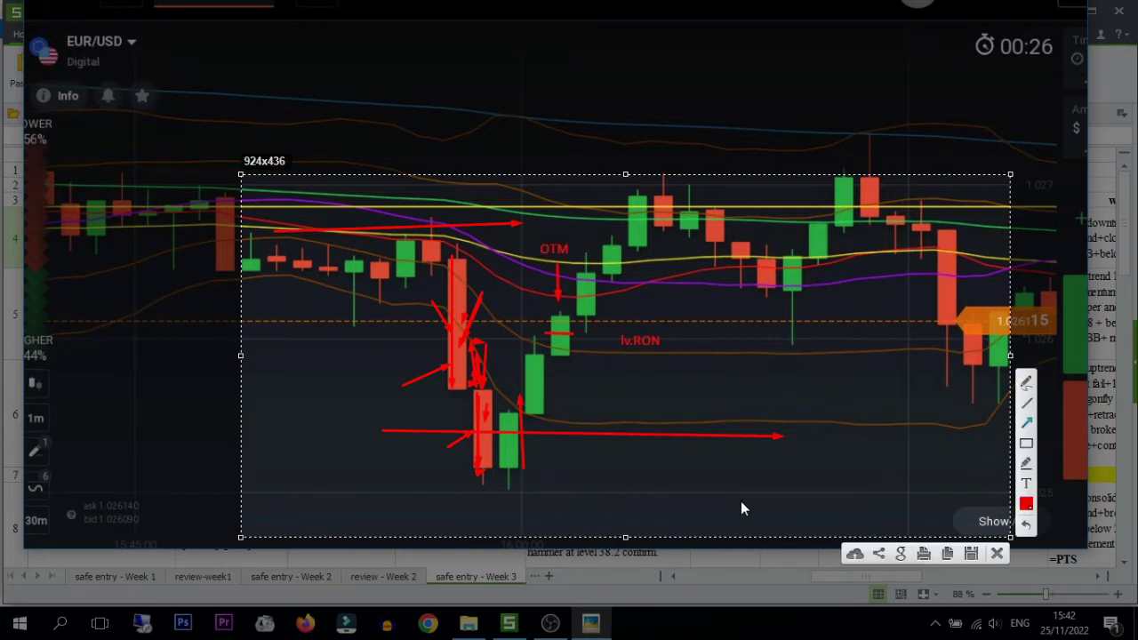
left_click_drag(740, 501, 331, 492)
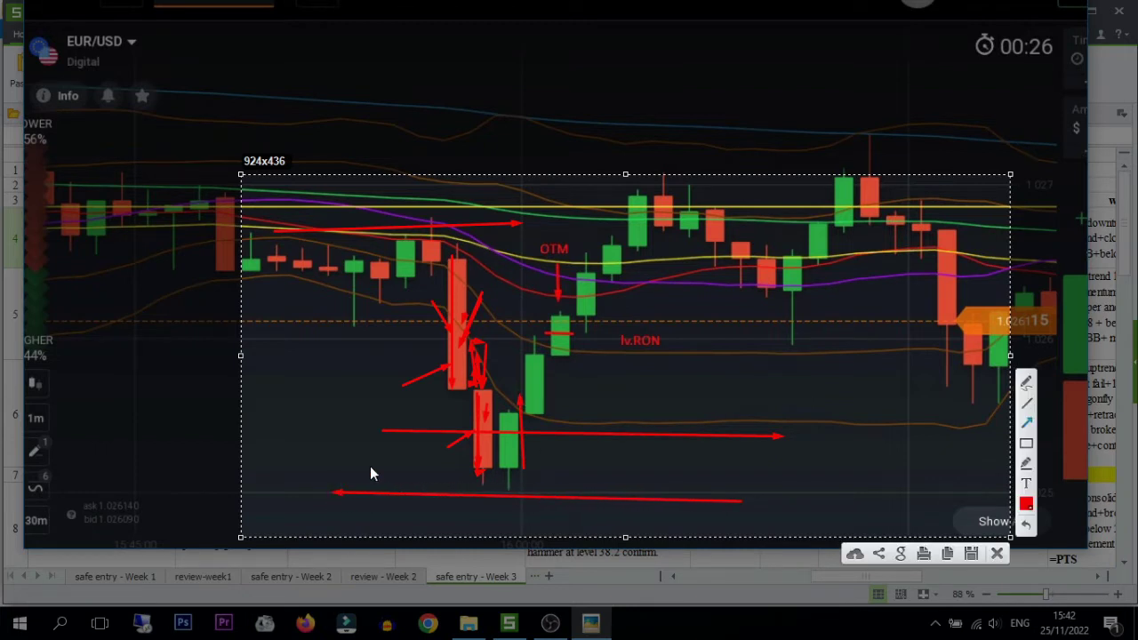
left_click_drag(617, 340, 286, 345)
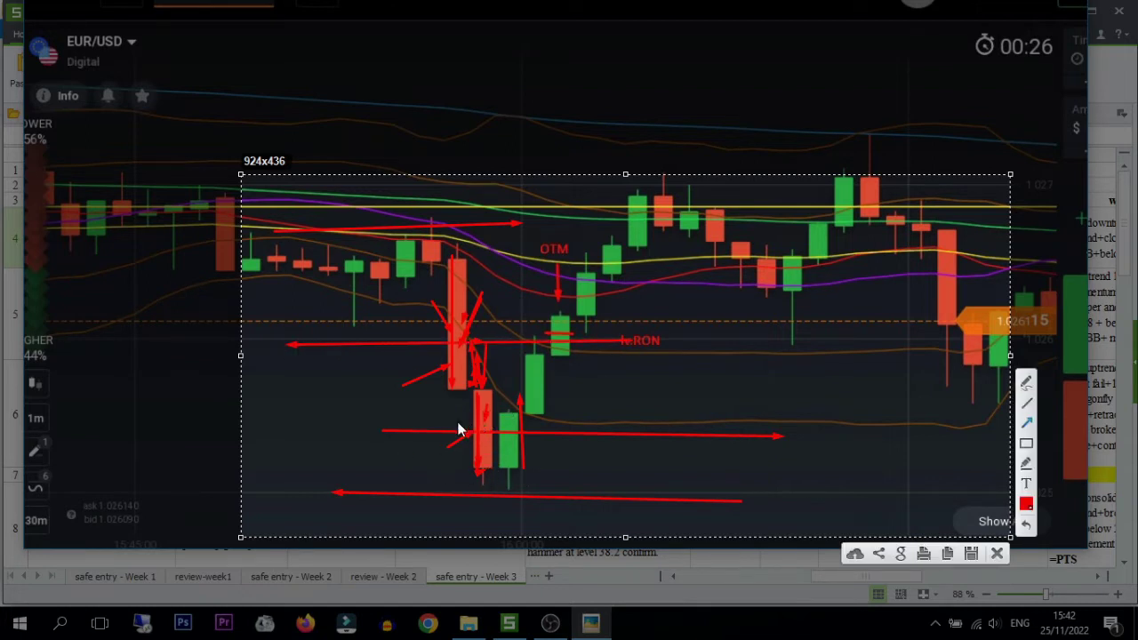
mouse_move(458, 425)
left_mouse_down()
mouse_move(465, 433)
mouse_move(460, 414)
mouse_move(473, 425)
left_mouse_up()
left_click(997, 553)
Step: Capture the whole chart and draw red arrows at the first bullish candle and down the first large bearish candle
key("Print")
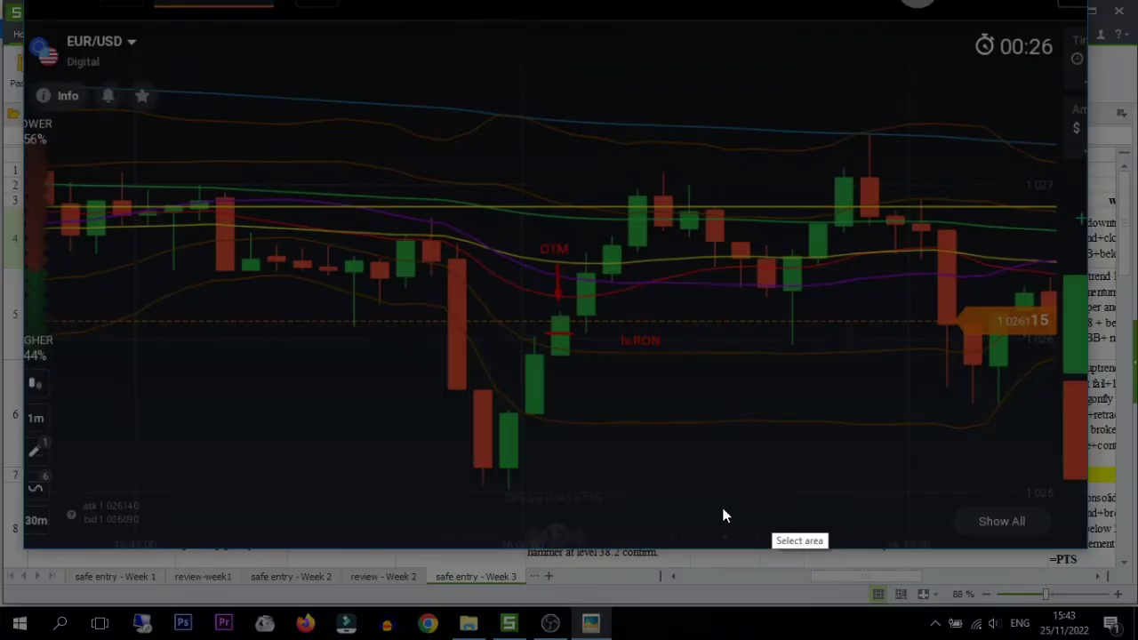
left_click_drag(1, 1, 1082, 544)
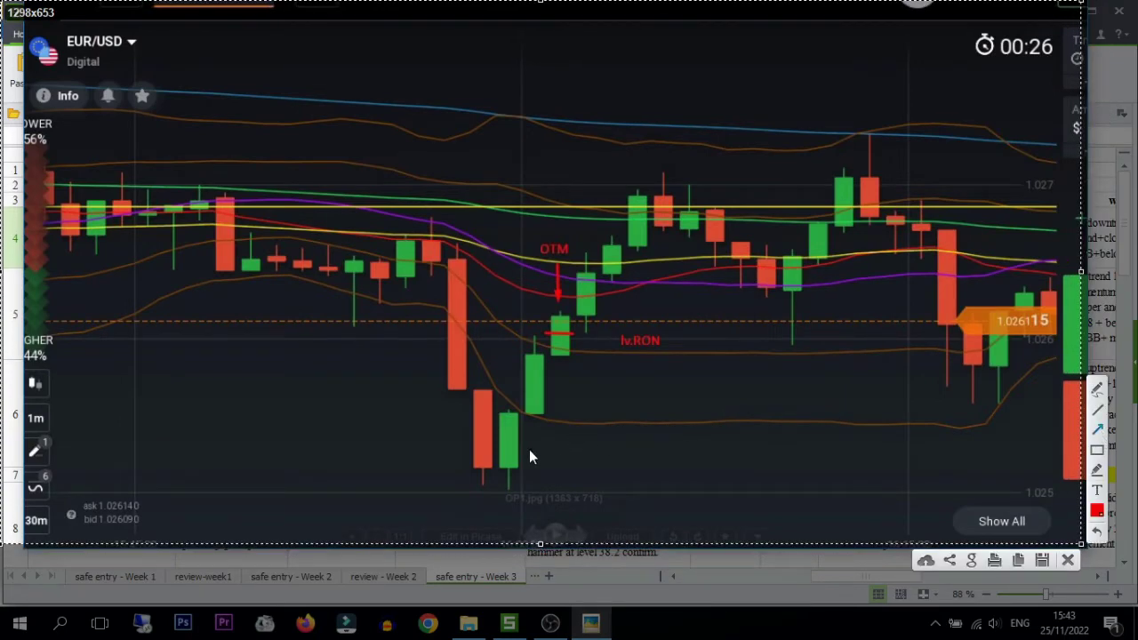
left_click_drag(529, 449, 505, 443)
left_click_drag(529, 406, 531, 426)
left_click_drag(529, 412, 531, 447)
left_click_drag(455, 317, 457, 361)
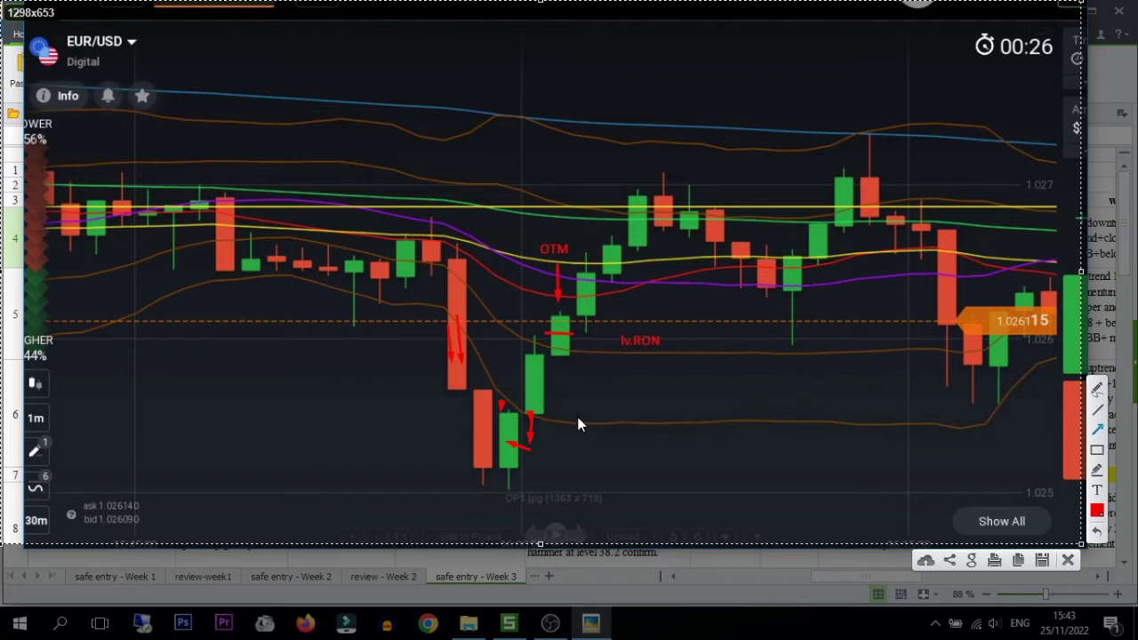
Step: Mark the second bullish candle, the lv.RON level and the OTM entry with red arrows, frame the surrounding move, and discard the capture
left_click_drag(579, 418, 544, 387)
mouse_move(530, 429)
left_mouse_down()
mouse_move(523, 351)
mouse_move(560, 359)
mouse_move(560, 336)
mouse_move(527, 346)
mouse_move(621, 337)
left_mouse_up()
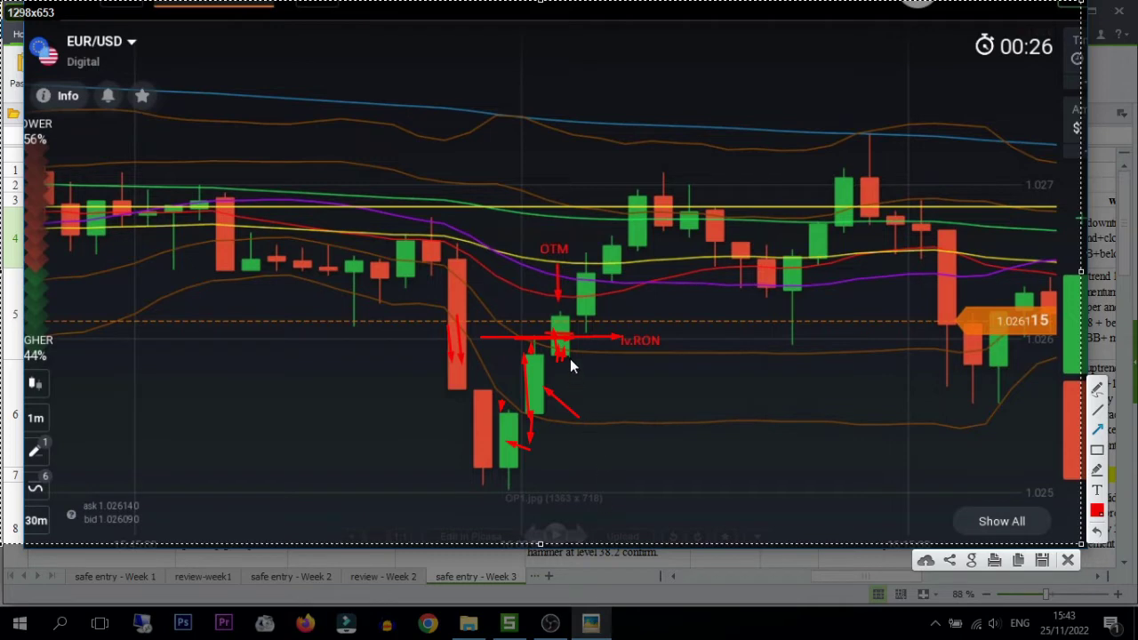
left_click_drag(558, 262, 558, 318)
left_click_drag(580, 418, 572, 376)
mouse_move(332, 108)
left_mouse_down()
mouse_move(343, 478)
mouse_move(628, 480)
mouse_move(666, 412)
mouse_move(652, 154)
mouse_move(353, 155)
left_mouse_up()
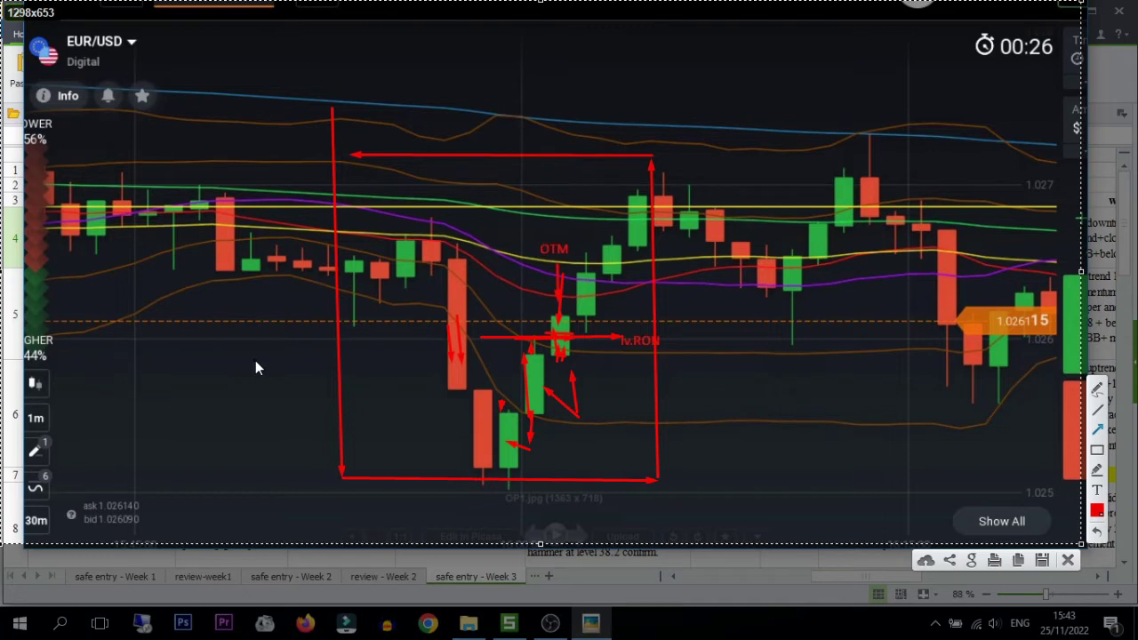
left_click(1067, 560)
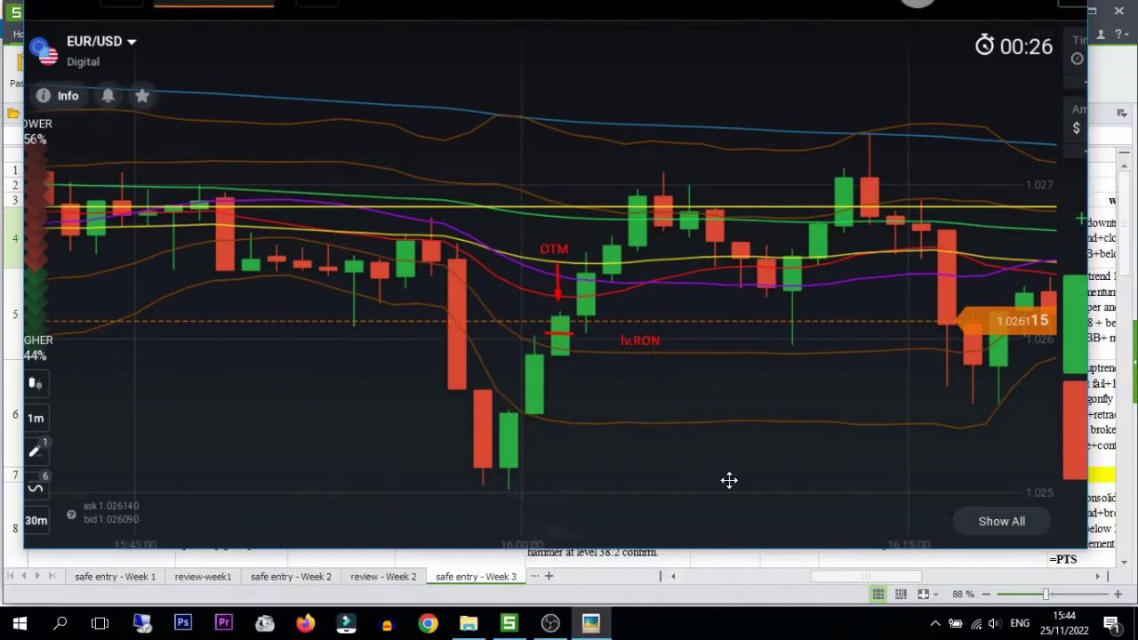
Step: Capture the chart, box the second bearish and first bullish candles in red, and underline their body base and wick lows with horizontal lines
key("Print")
left_click_drag(250, 189, 1029, 568)
left_click(1046, 475)
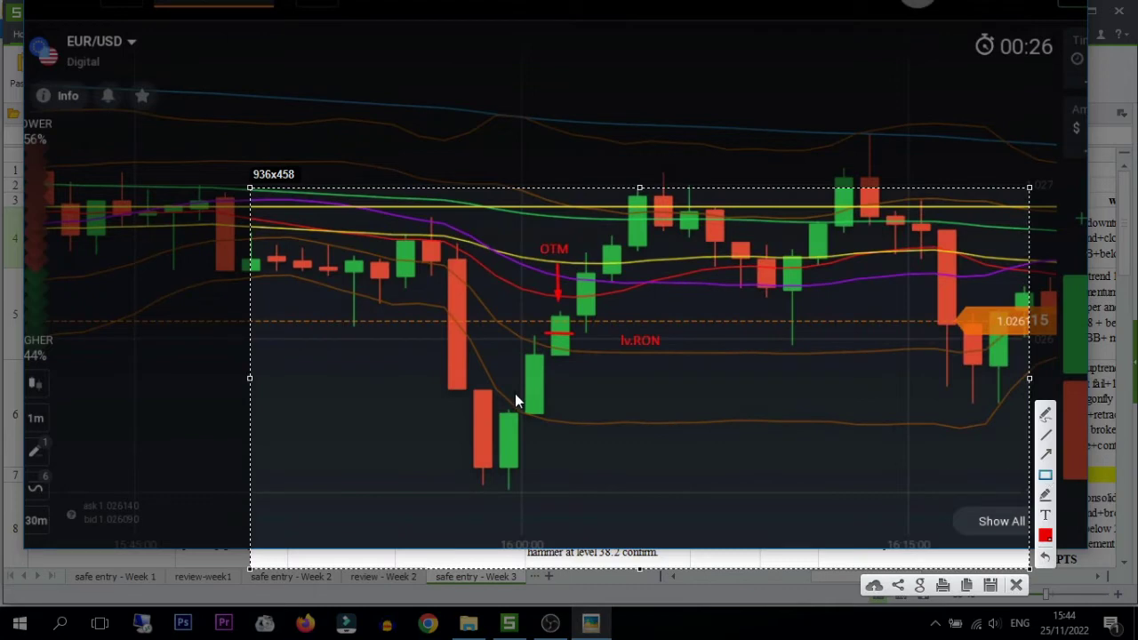
mouse_move(462, 379)
left_mouse_down()
mouse_move(519, 488)
mouse_move(519, 469)
left_mouse_up()
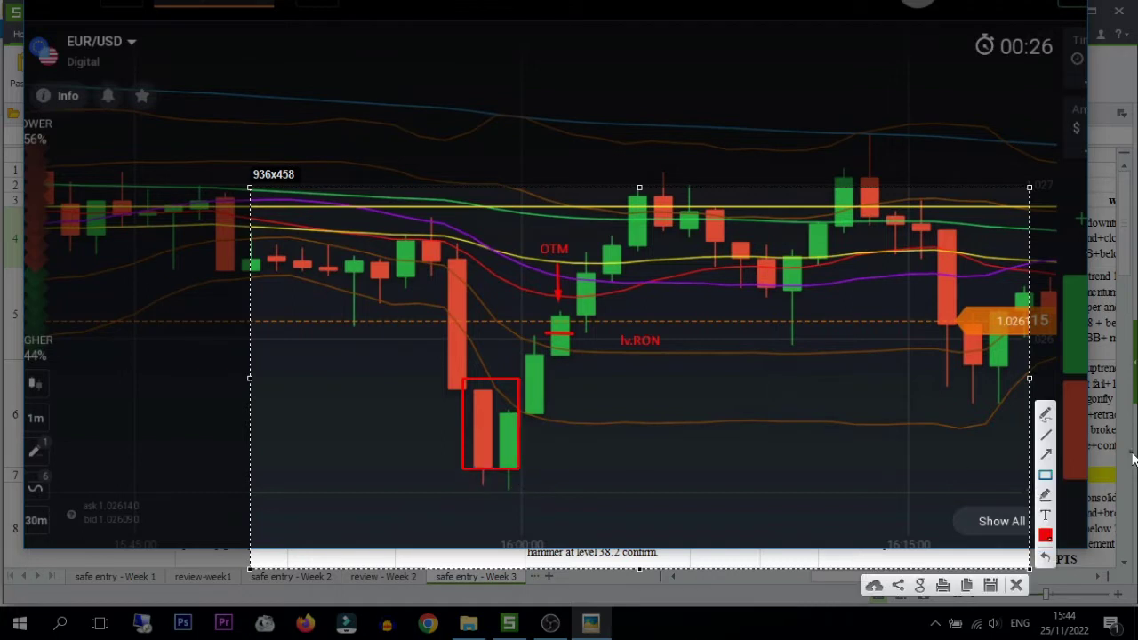
left_click(1046, 454)
left_click_drag(398, 467, 752, 466)
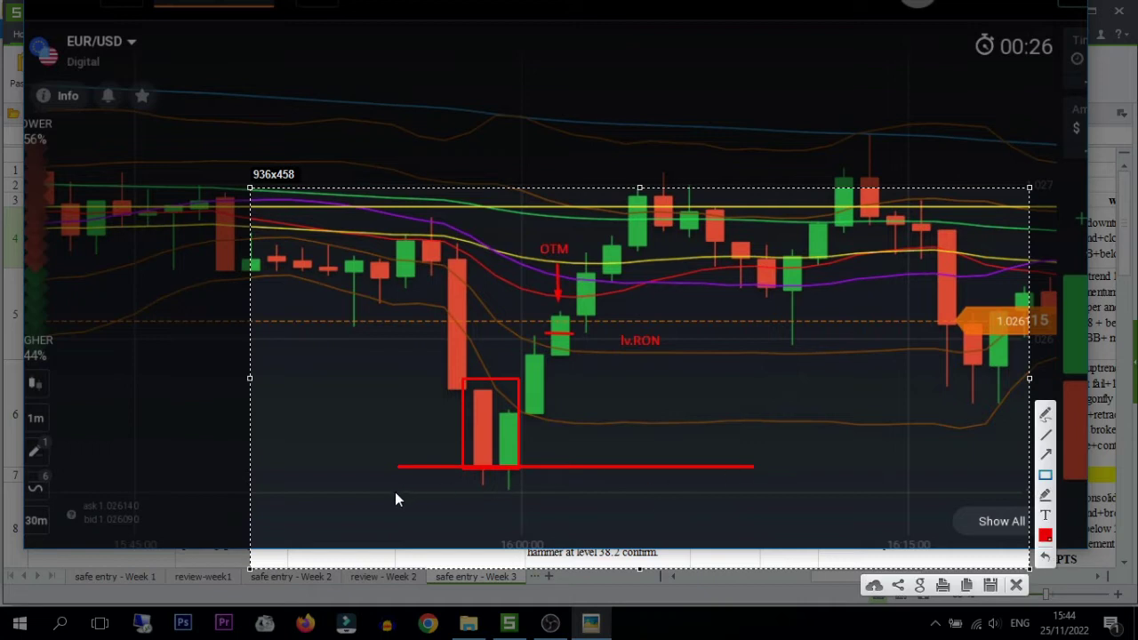
mouse_move(395, 491)
left_mouse_down()
mouse_move(743, 493)
mouse_move(738, 508)
mouse_move(728, 501)
left_mouse_up()
left_click(1044, 481)
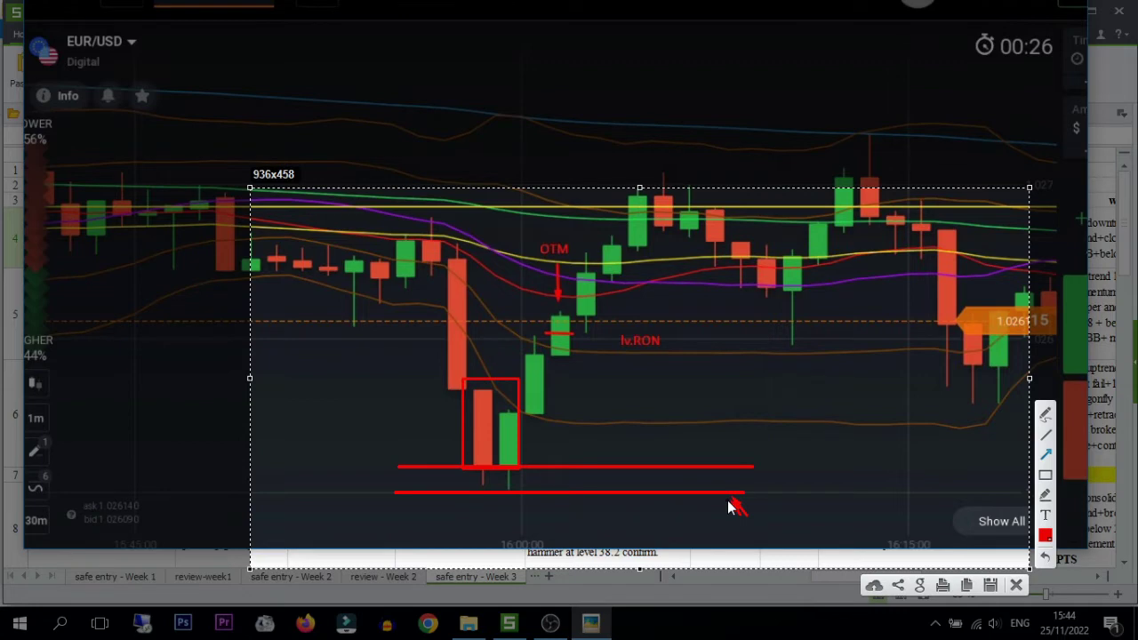
Step: Draw red arrows along the support zone under the boxed candles, up toward the lv.RON level, and along that level
left_click_drag(404, 460, 709, 460)
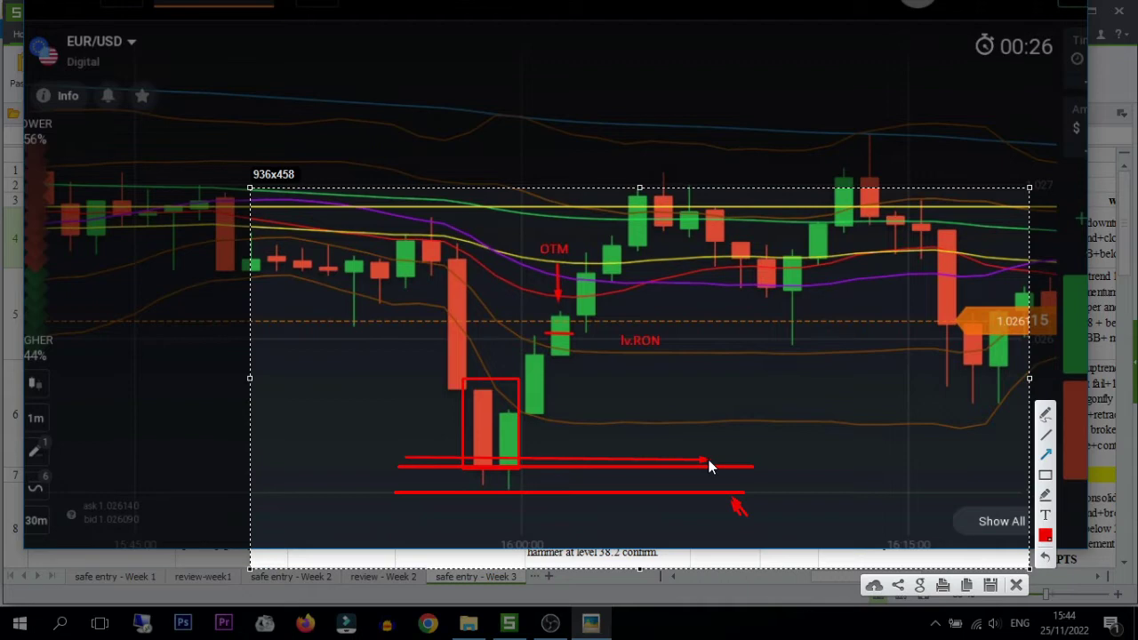
mouse_move(717, 460)
left_mouse_down()
mouse_move(825, 466)
mouse_move(798, 464)
left_mouse_up()
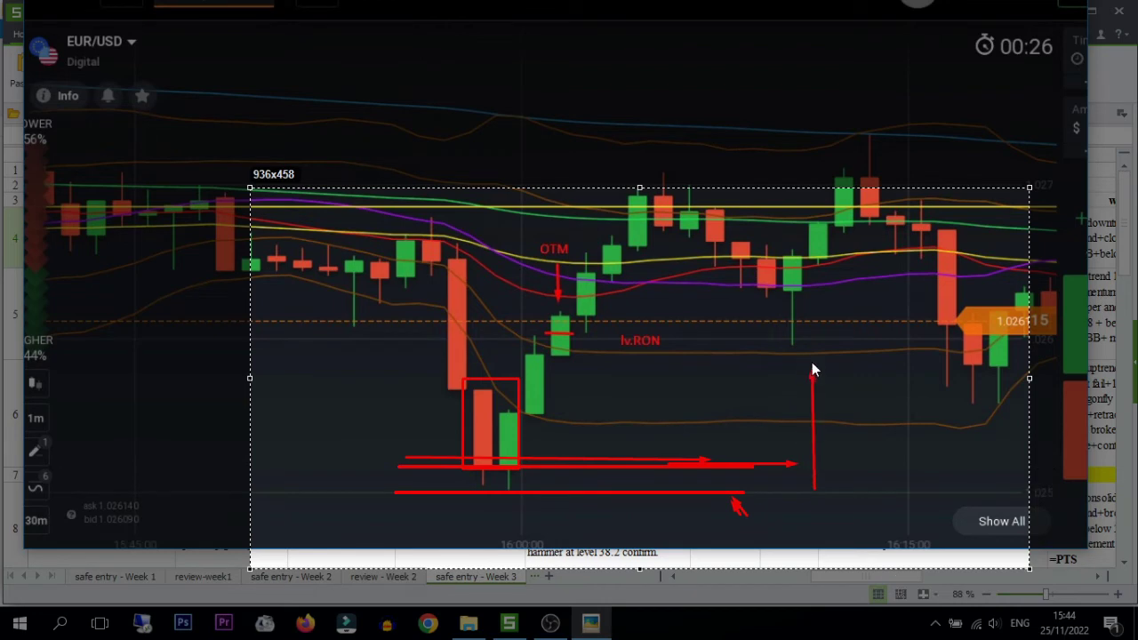
left_click_drag(623, 347, 816, 349)
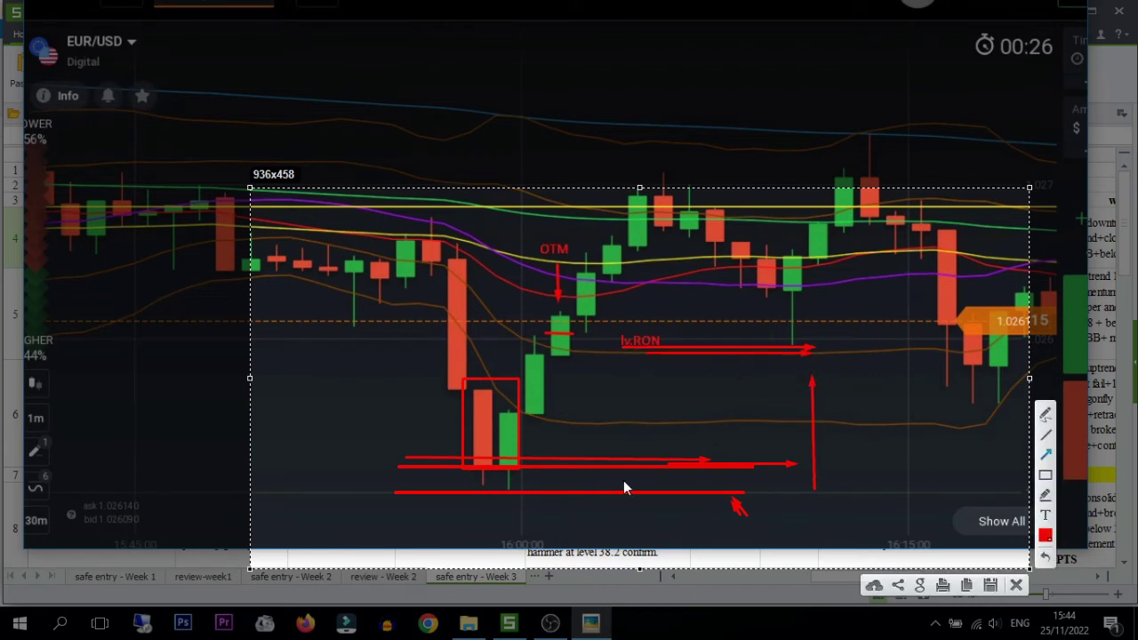
left_click_drag(618, 486, 843, 469)
left_click_drag(787, 501, 808, 483)
left_click_drag(662, 494, 881, 484)
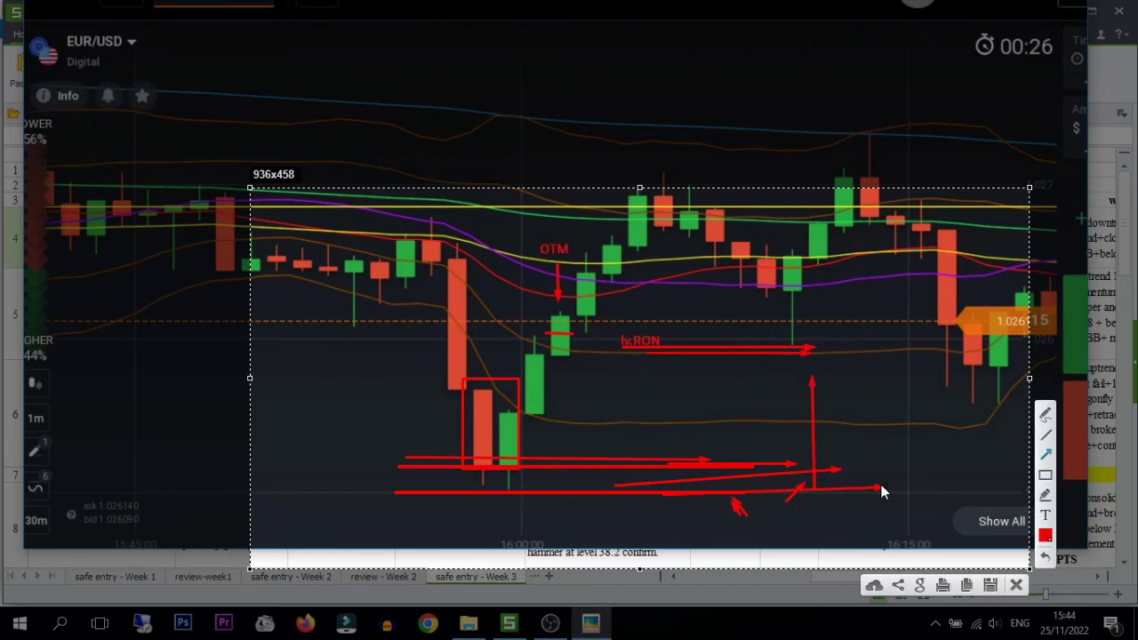
left_click_drag(615, 355, 869, 352)
Step: Draw red arrows down the first large bearish candle, into the boxed bearish candle, and along the base of the box
left_click_drag(427, 325, 462, 400)
left_click_drag(449, 353, 464, 392)
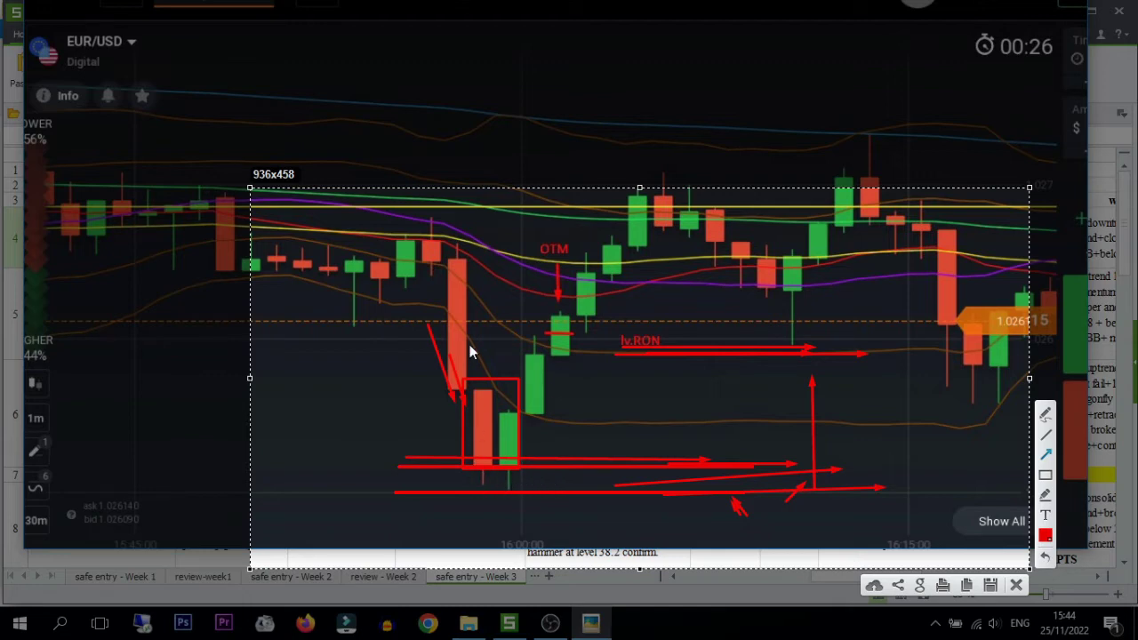
left_click_drag(496, 392, 481, 431)
left_click_drag(480, 471, 517, 472)
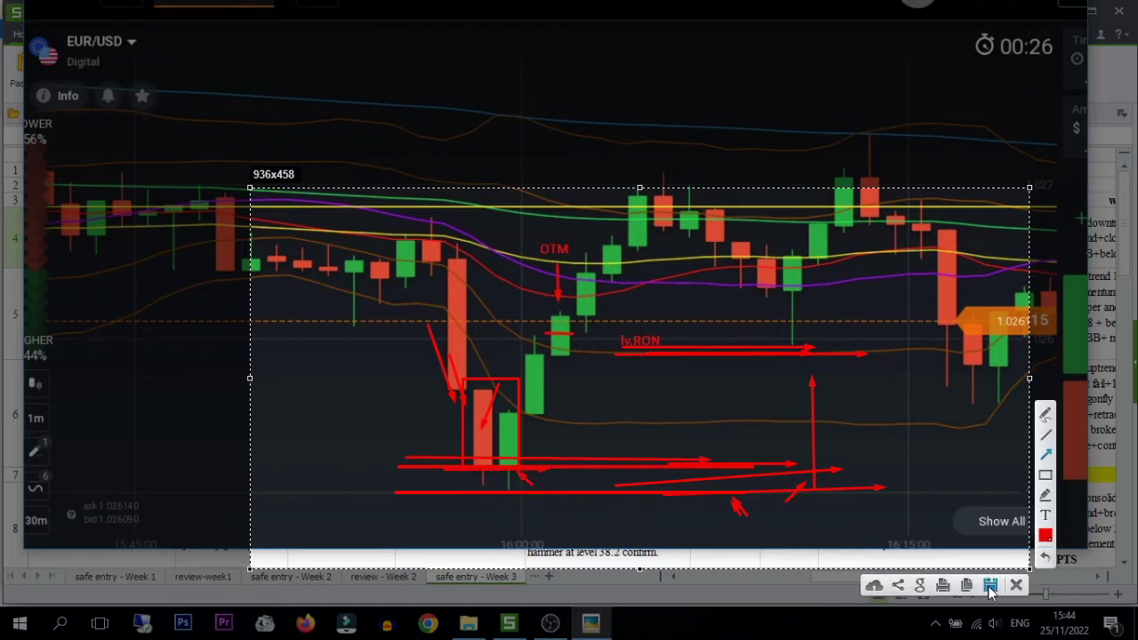
Step: Discard the annotated capture, recapture the OP1 chart, and draw a red horizontal line across the lower bodies of the two lowest candles
left_click(1016, 585)
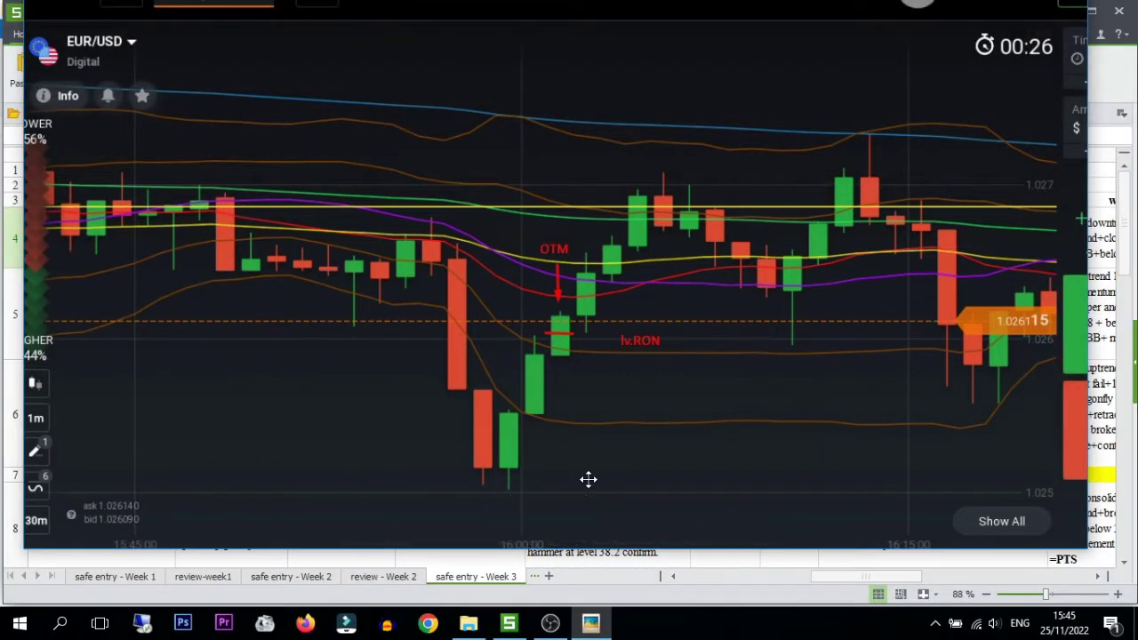
key("Print")
mouse_move(111, 123)
left_mouse_down()
mouse_move(821, 526)
mouse_move(1033, 530)
left_mouse_up()
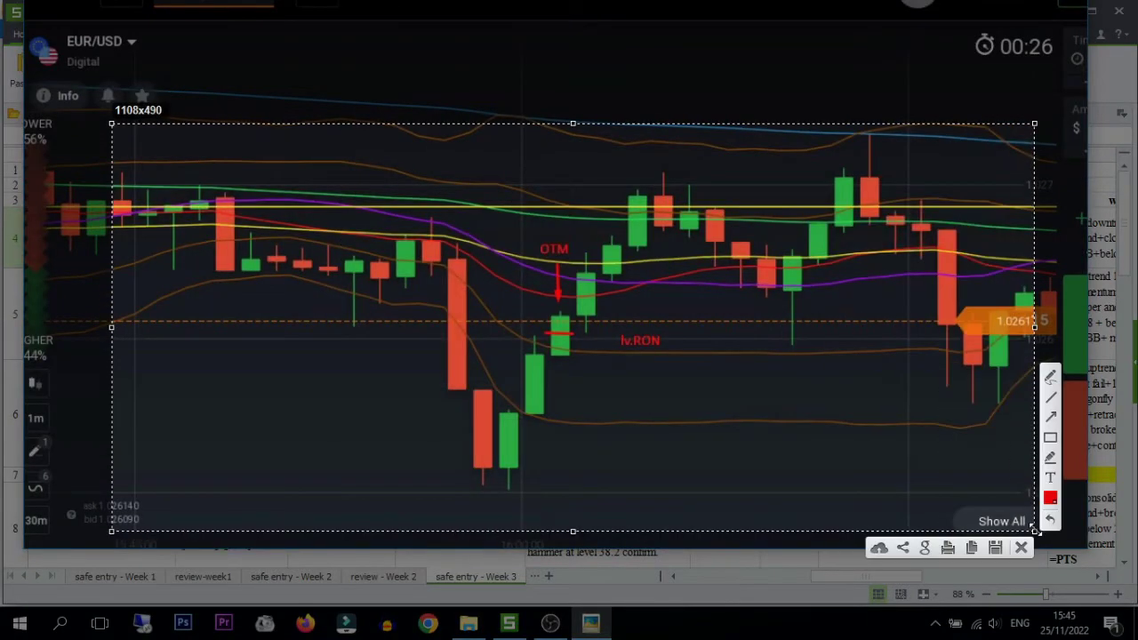
left_click(1050, 438)
left_click_drag(456, 458, 678, 462)
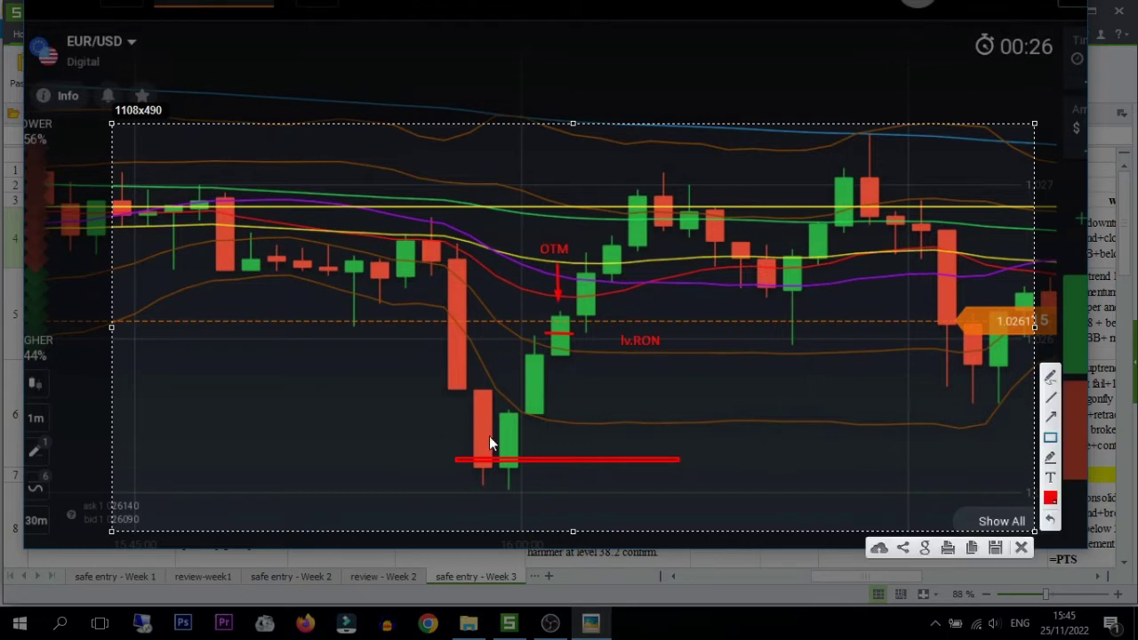
Step: Draw red arrows marking the base, body height and close of the first bullish candle after the drop
left_click(1050, 417)
left_click_drag(494, 475, 516, 463)
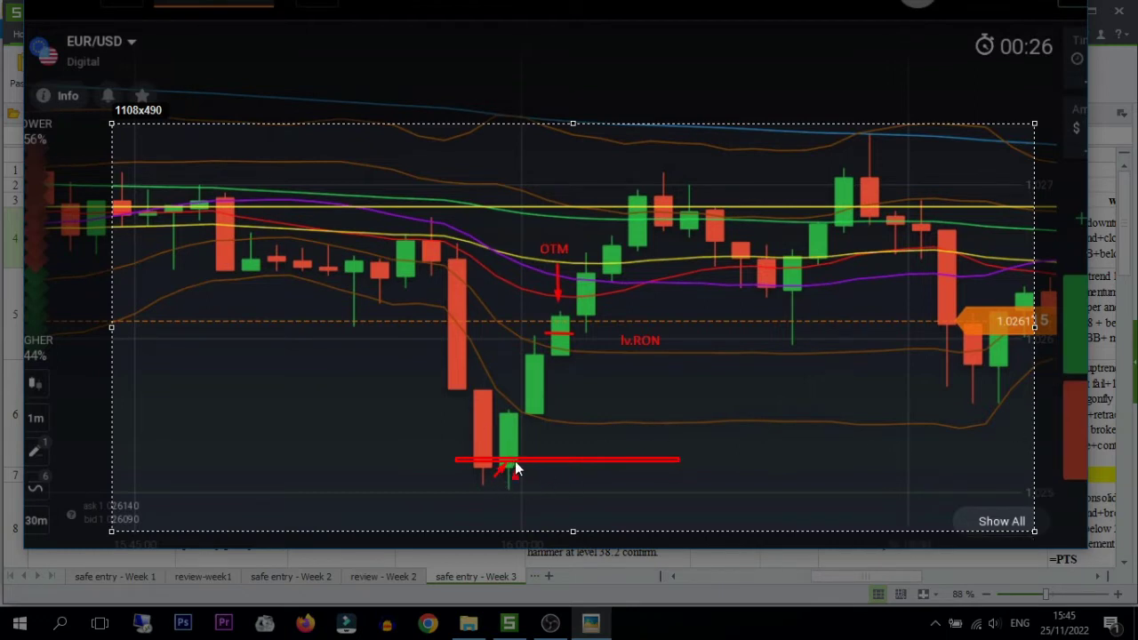
mouse_move(506, 407)
left_mouse_down()
mouse_move(512, 430)
mouse_move(514, 406)
left_mouse_up()
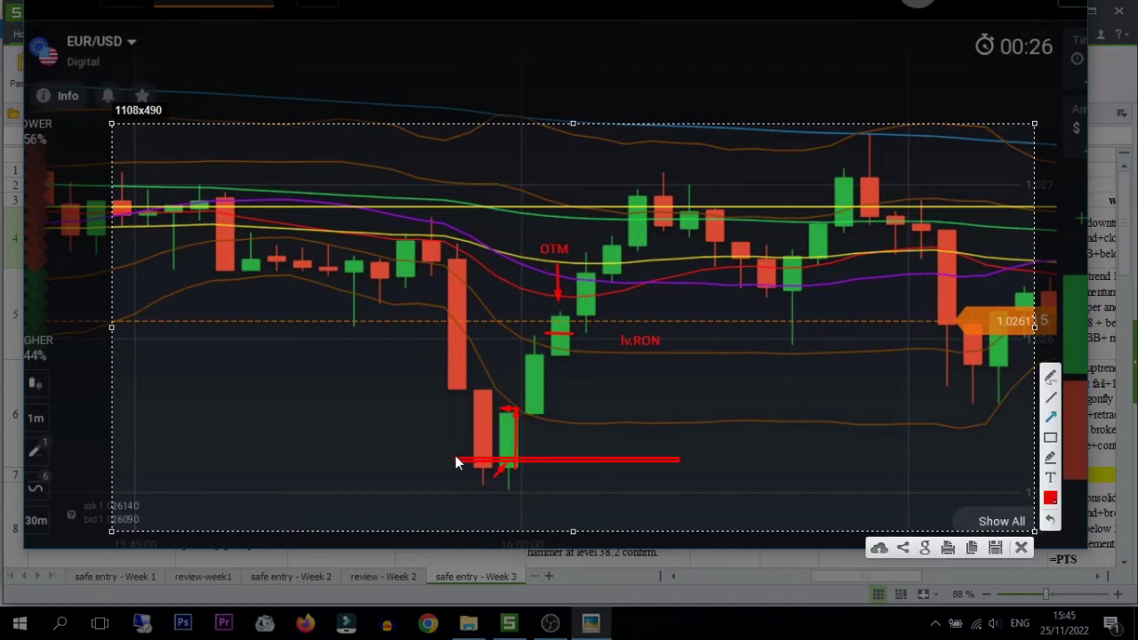
Step: Draw red arrows down the two large bearish candles into the lowest wicks and horizontally along the wick lows
left_click_drag(489, 461, 501, 494)
mouse_move(454, 349)
left_mouse_down()
mouse_move(485, 442)
mouse_move(476, 432)
left_mouse_up()
left_click_drag(470, 365, 488, 434)
left_click_drag(431, 489, 481, 489)
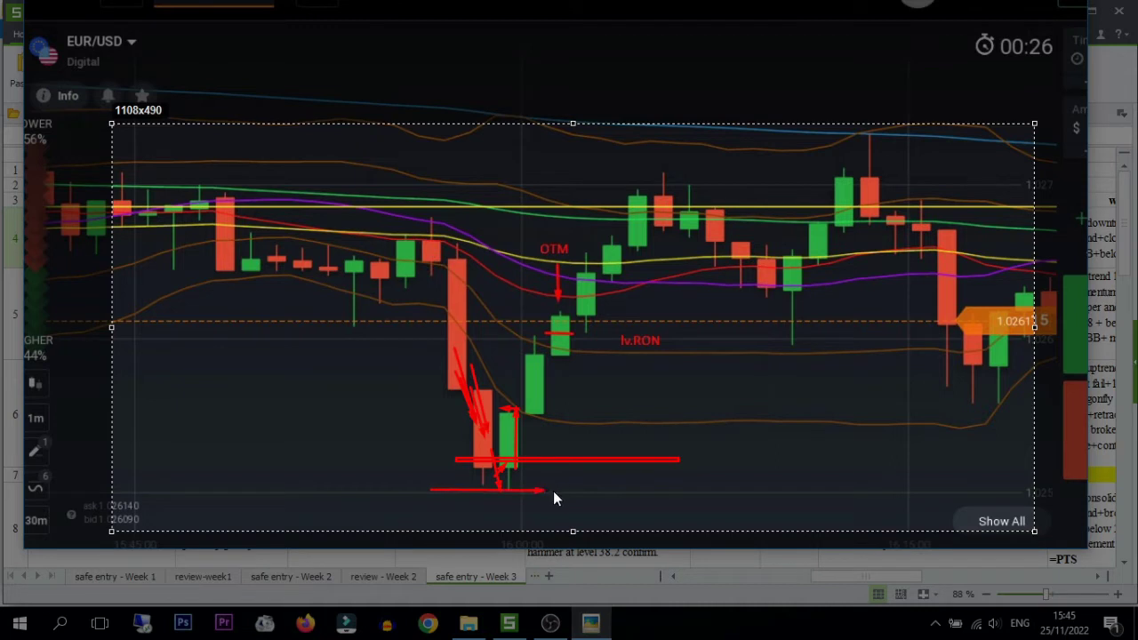
left_click_drag(553, 497, 542, 491)
mouse_move(495, 469)
left_mouse_down()
mouse_move(508, 503)
mouse_move(601, 490)
left_mouse_up()
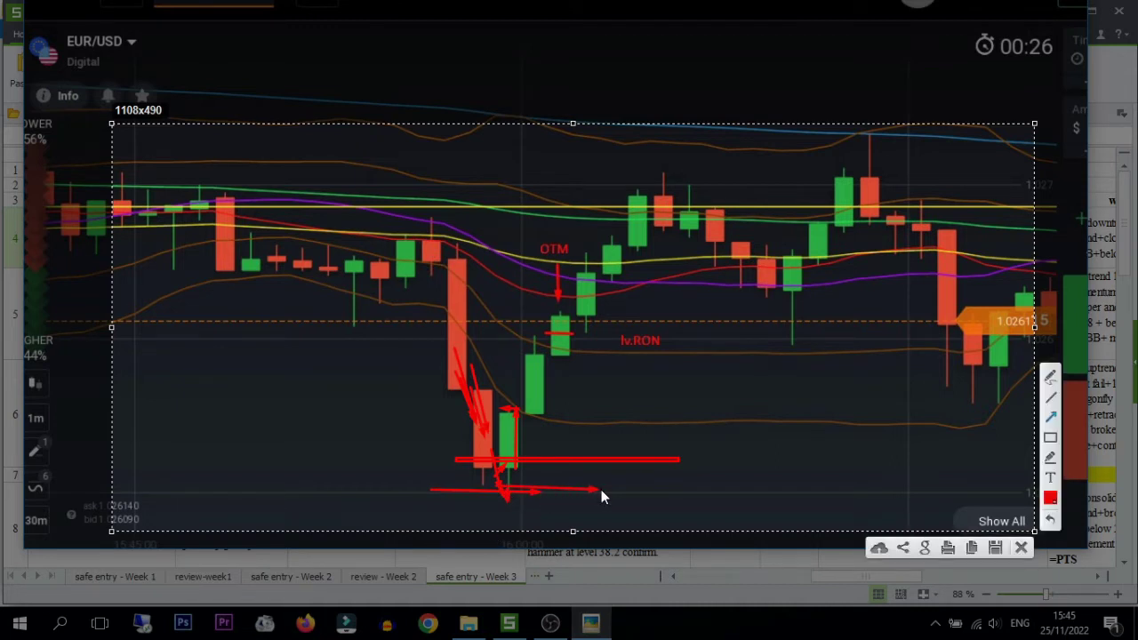
Step: Mark the second bullish candle, the base line and the rise toward the OTM entry with red arrows, and discard the capture
mouse_move(569, 410)
left_mouse_down()
mouse_move(539, 398)
mouse_move(531, 355)
left_mouse_up()
left_click_drag(450, 458, 427, 457)
mouse_move(445, 387)
left_mouse_down()
mouse_move(461, 451)
mouse_move(633, 458)
left_mouse_up()
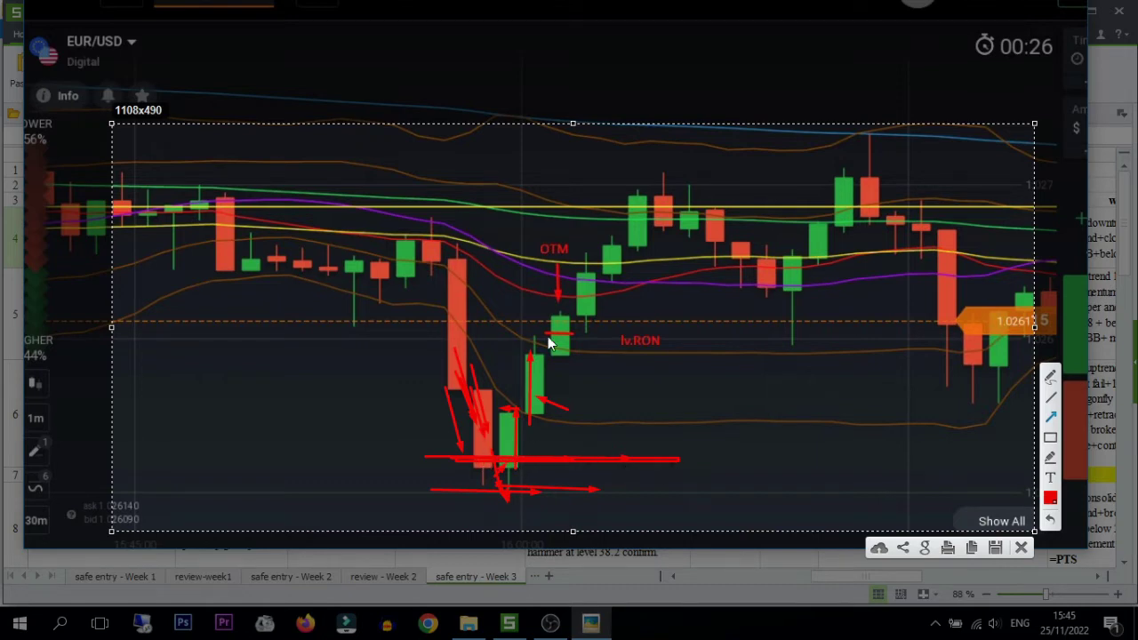
left_click_drag(539, 407, 533, 363)
left_click_drag(560, 351, 549, 350)
mouse_move(507, 440)
left_mouse_down()
mouse_move(606, 236)
mouse_move(538, 361)
mouse_move(610, 241)
mouse_move(574, 287)
left_mouse_up()
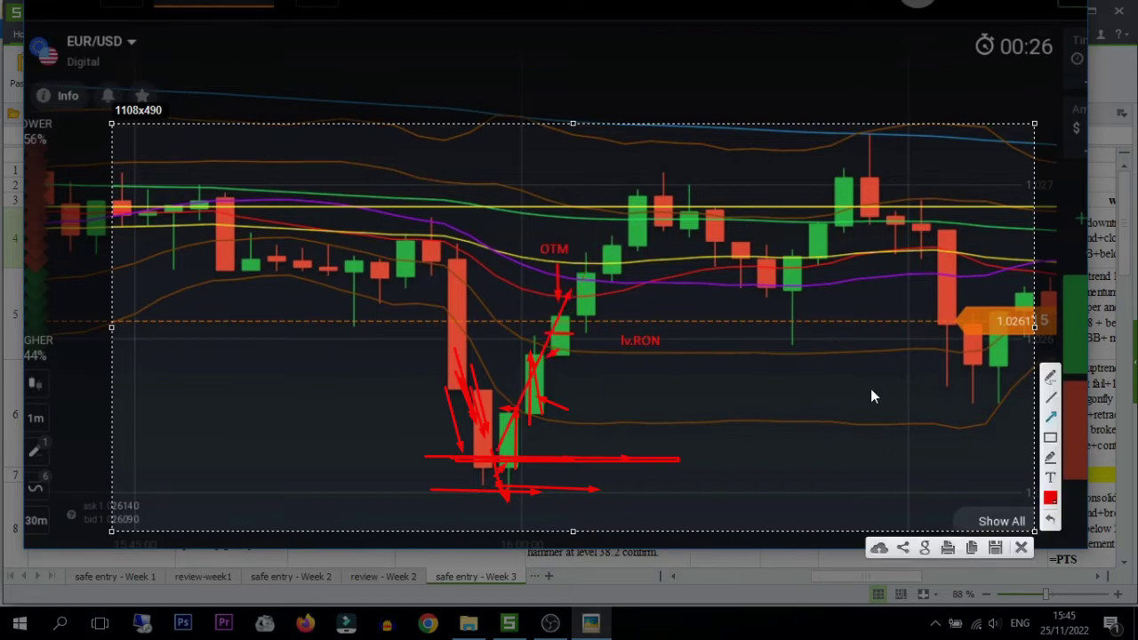
left_click(1027, 555)
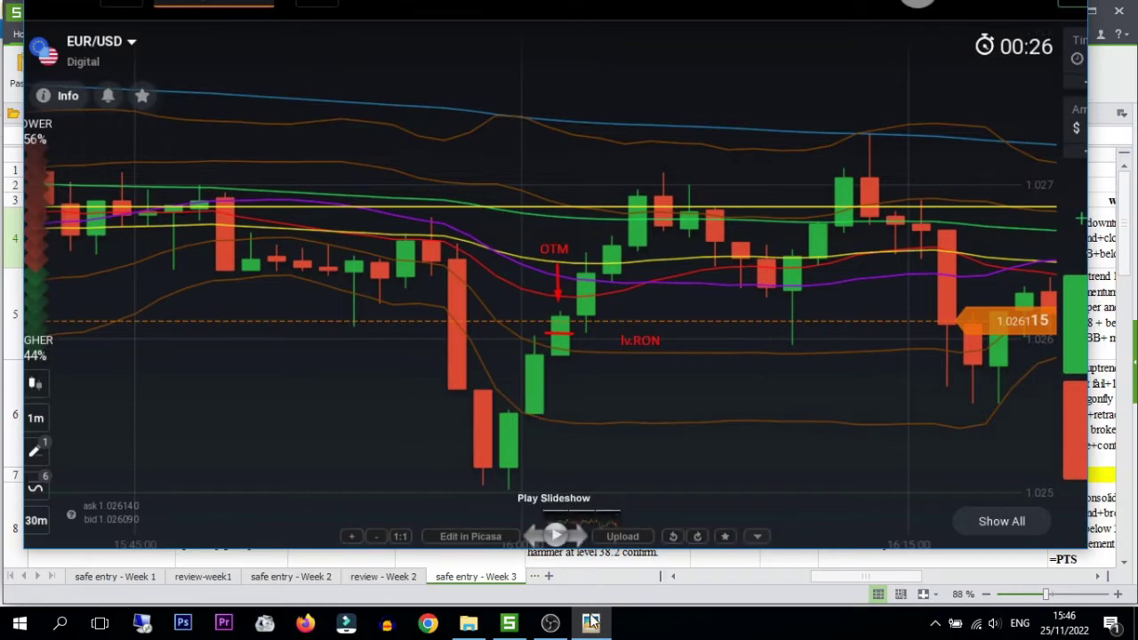
Step: Switch to the spreadsheet and read the first trade's remaining journal cells in row 4, from the clue through the Suggestions
left_click(509, 622)
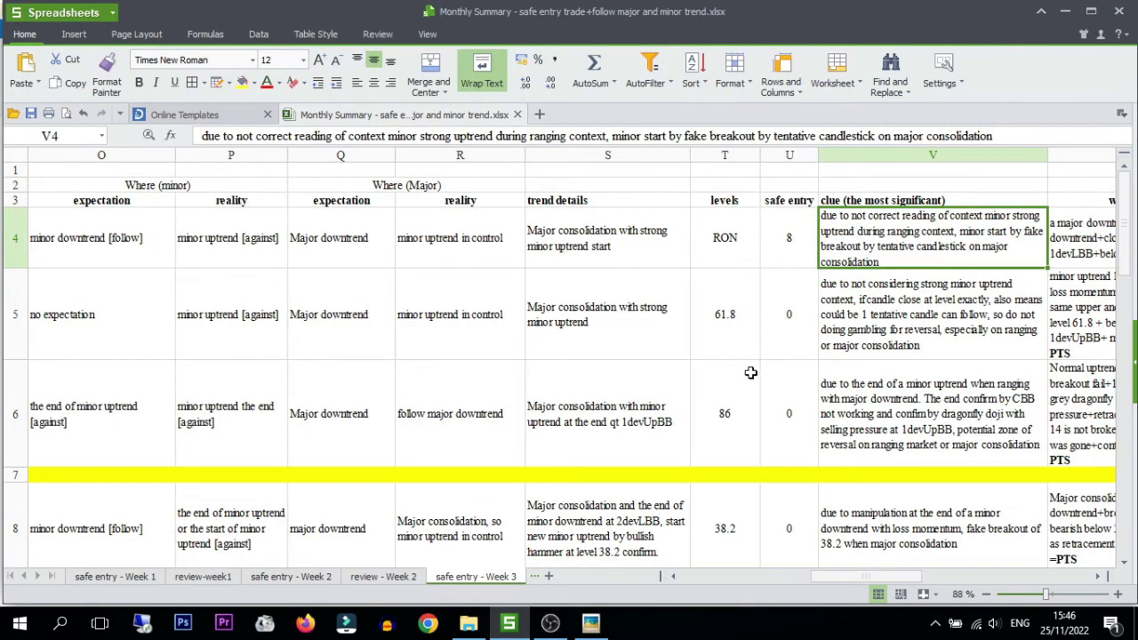
key("Right")
key("Right")
key("Right")
key("Right")
key("Right")
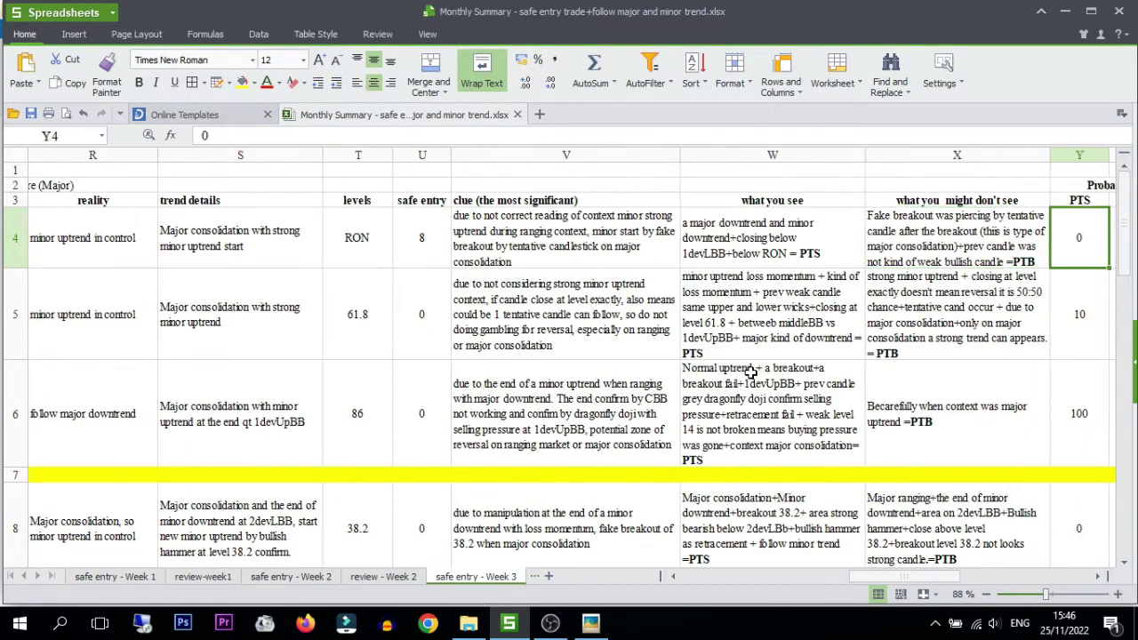
key("Right")
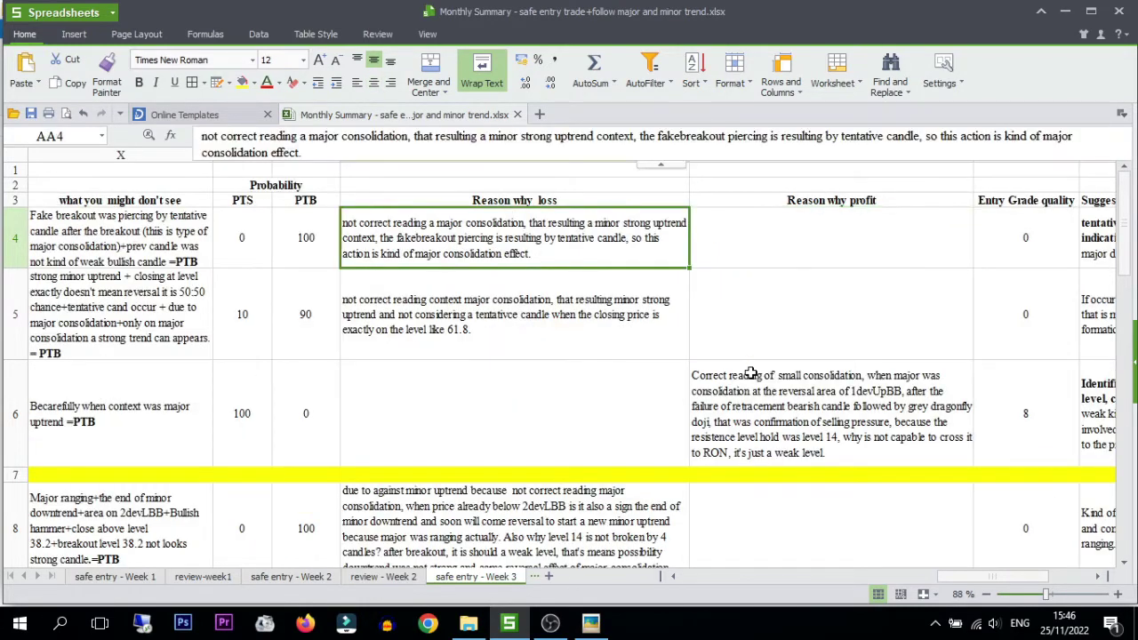
key("Right")
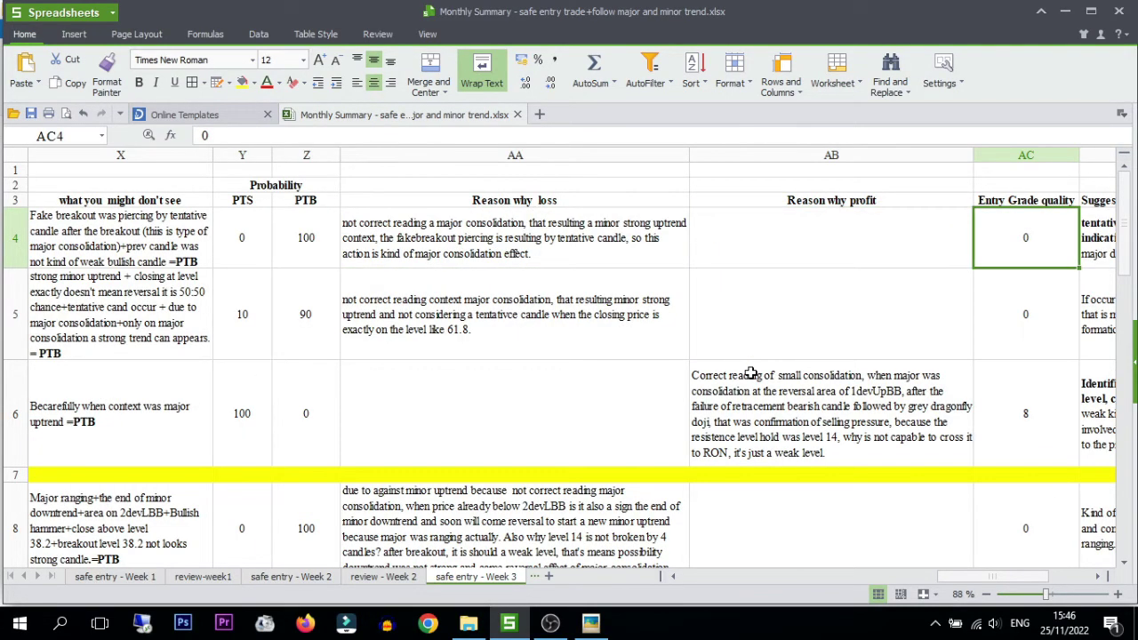
key("Right")
key("Right")
key("Left")
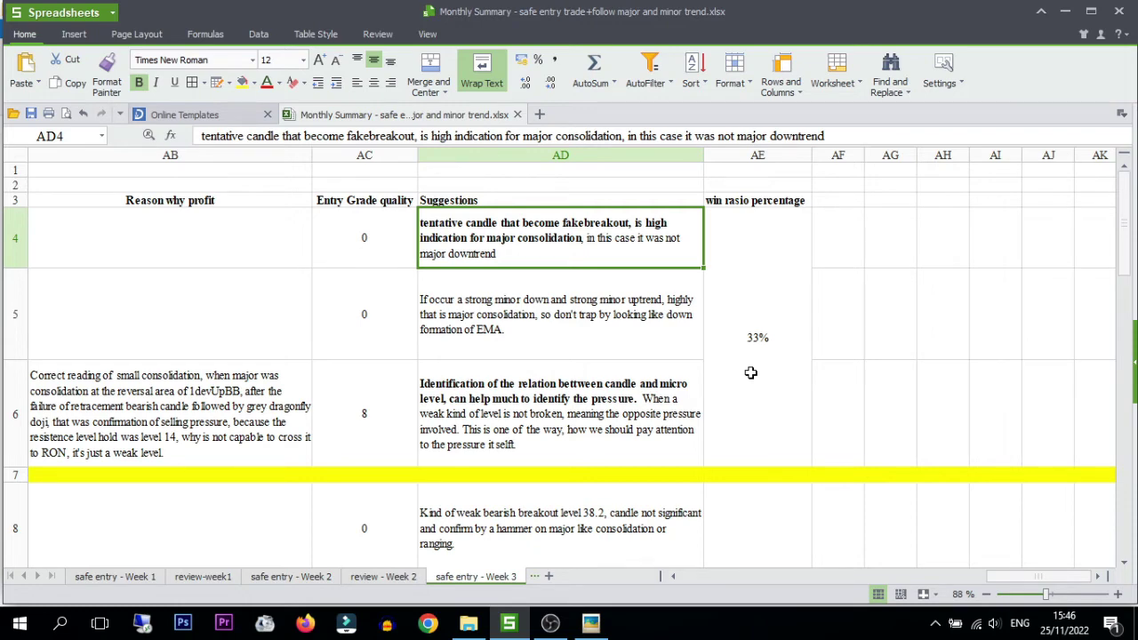
key("Left")
Step: Return to the OP1 chart, capture it, and draw red arrows down the bearish drop and along the upper bands
key("alt+Tab")
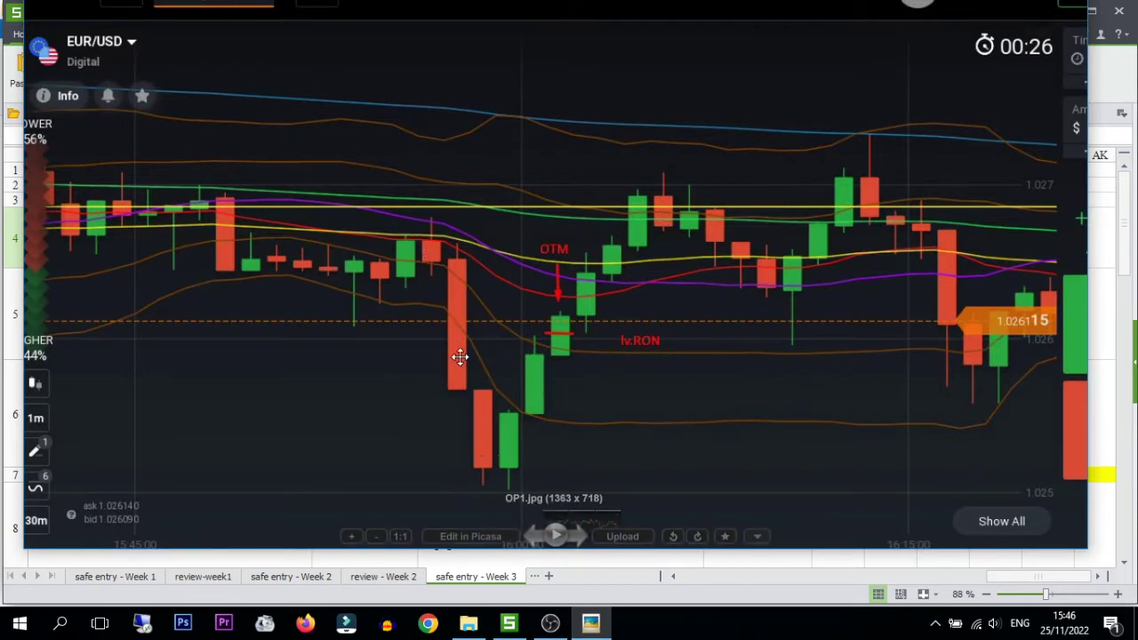
key("Print")
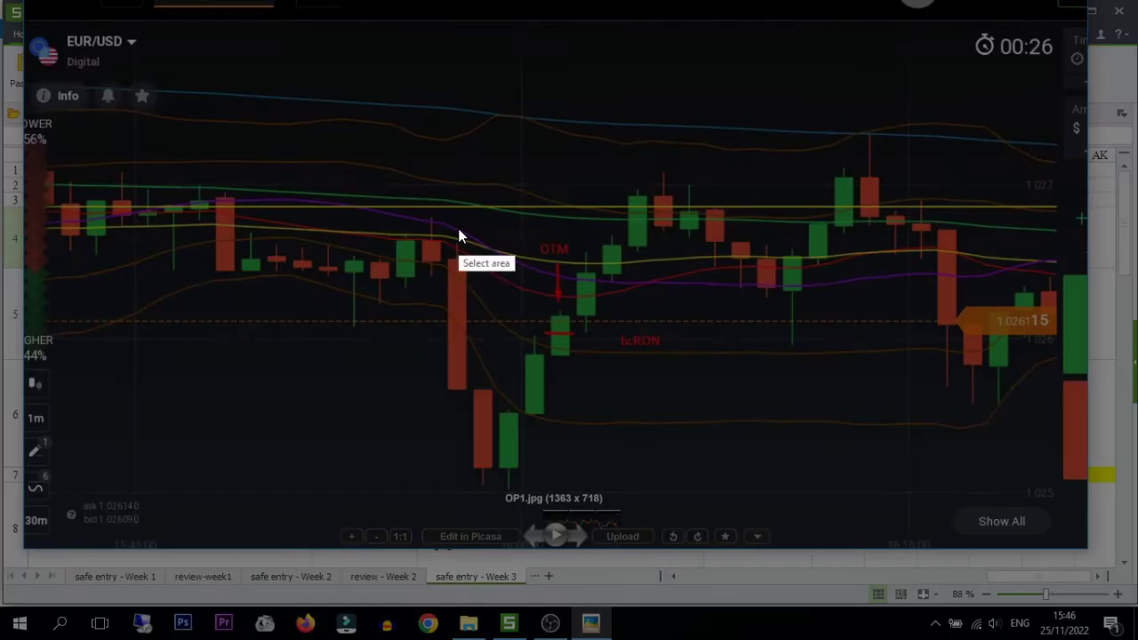
left_click_drag(40, 52, 889, 498)
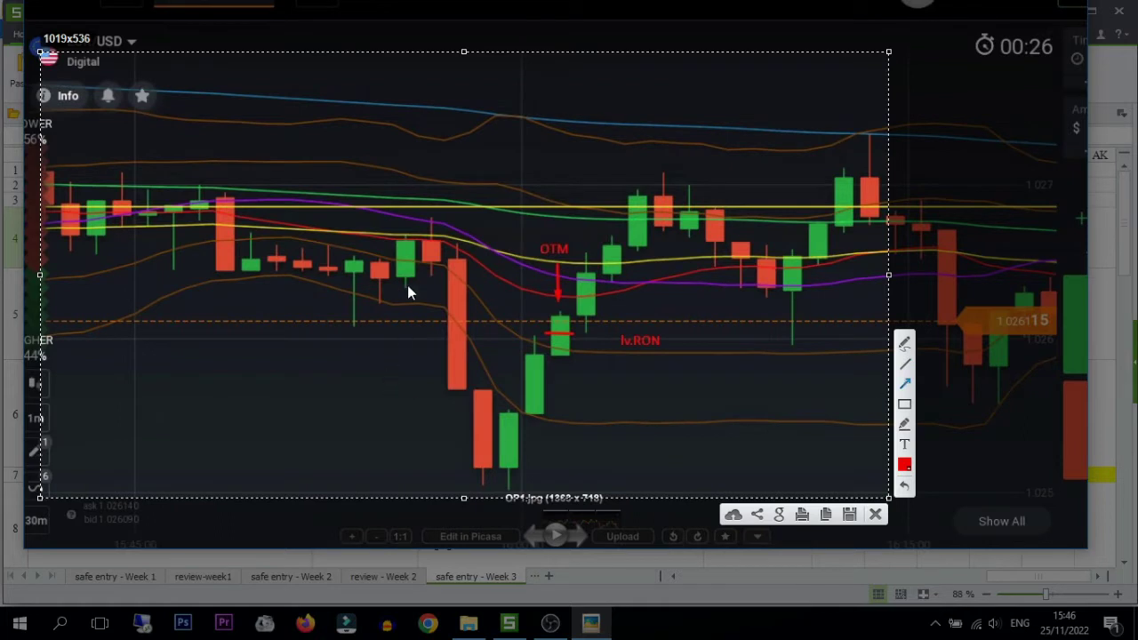
left_click_drag(408, 277, 492, 471)
left_click_drag(57, 96, 506, 157)
left_click_drag(260, 149, 605, 127)
left_click_drag(218, 124, 762, 141)
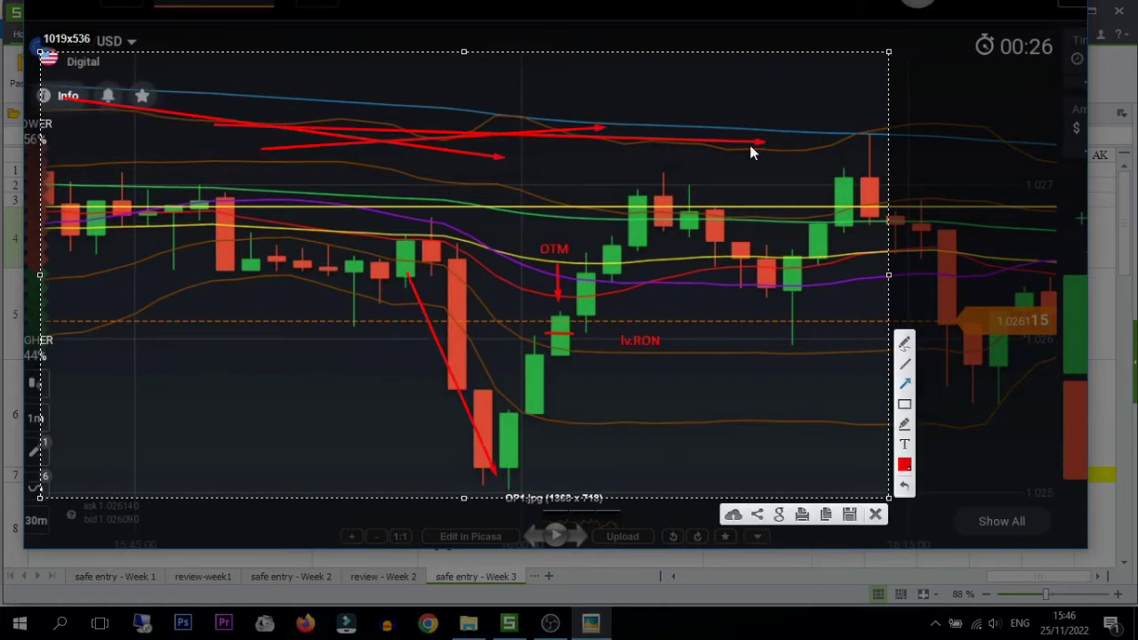
Step: Draw long red arrows across the mid-chart candles and short ones beside the moving averages and the blue line at the chart's start
left_click_drag(160, 264, 613, 237)
left_click_drag(212, 268, 763, 234)
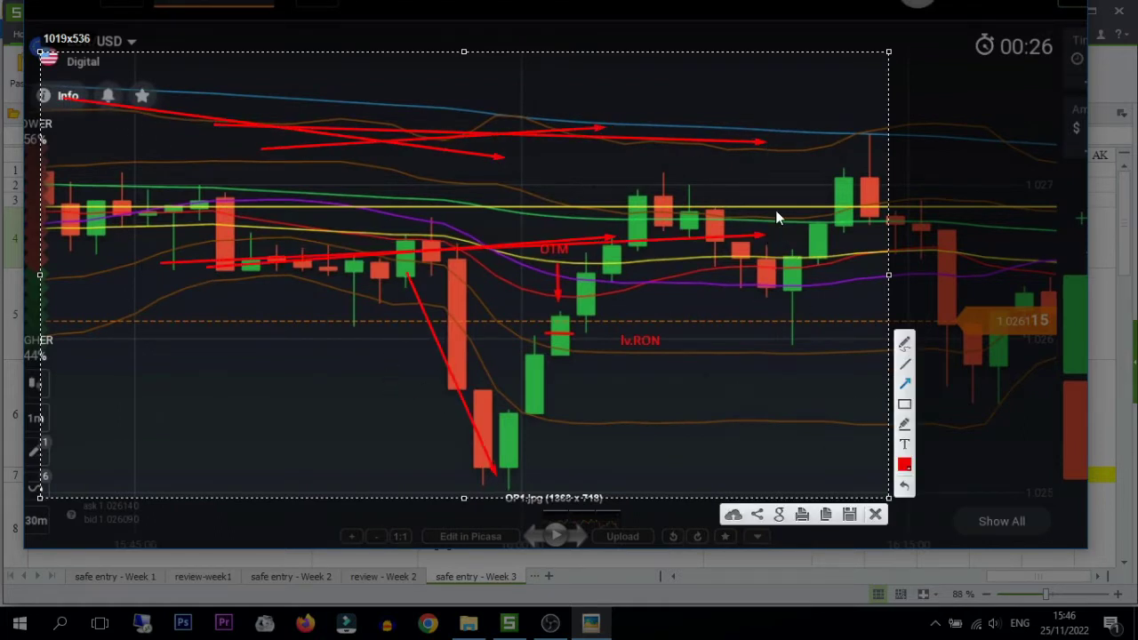
left_click_drag(174, 191, 235, 176)
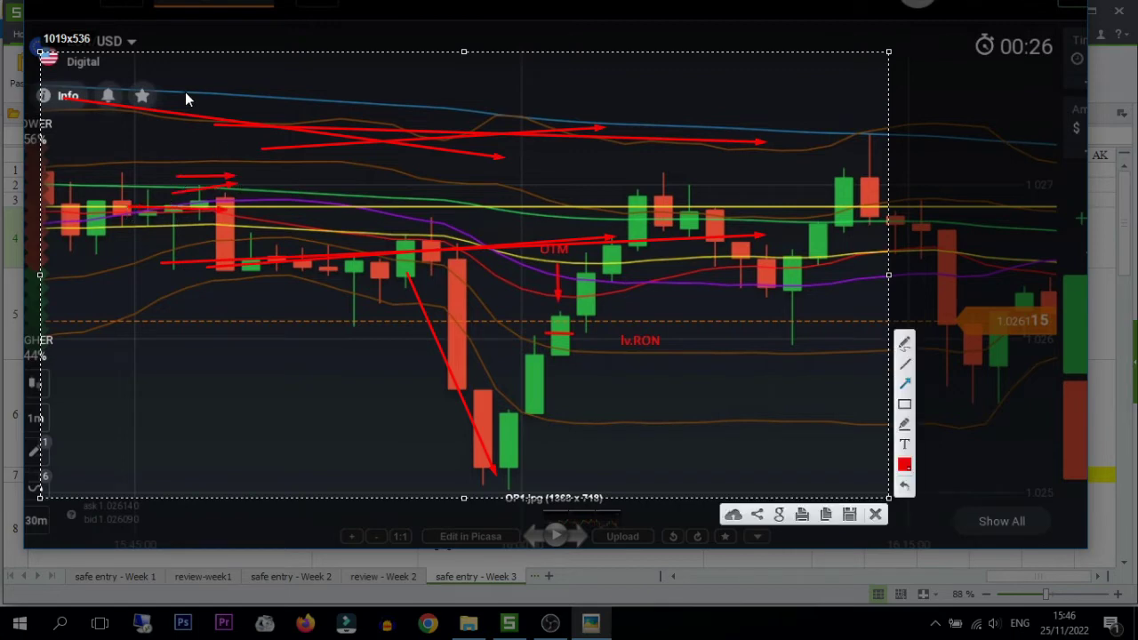
left_click_drag(186, 91, 233, 92)
Step: Draw red arrows down the large bearish candles, along their lows and below the support zone, and discard the capture
mouse_move(430, 293)
left_mouse_down()
mouse_move(460, 394)
mouse_move(477, 396)
mouse_move(499, 454)
left_mouse_up()
left_click_drag(447, 347, 516, 483)
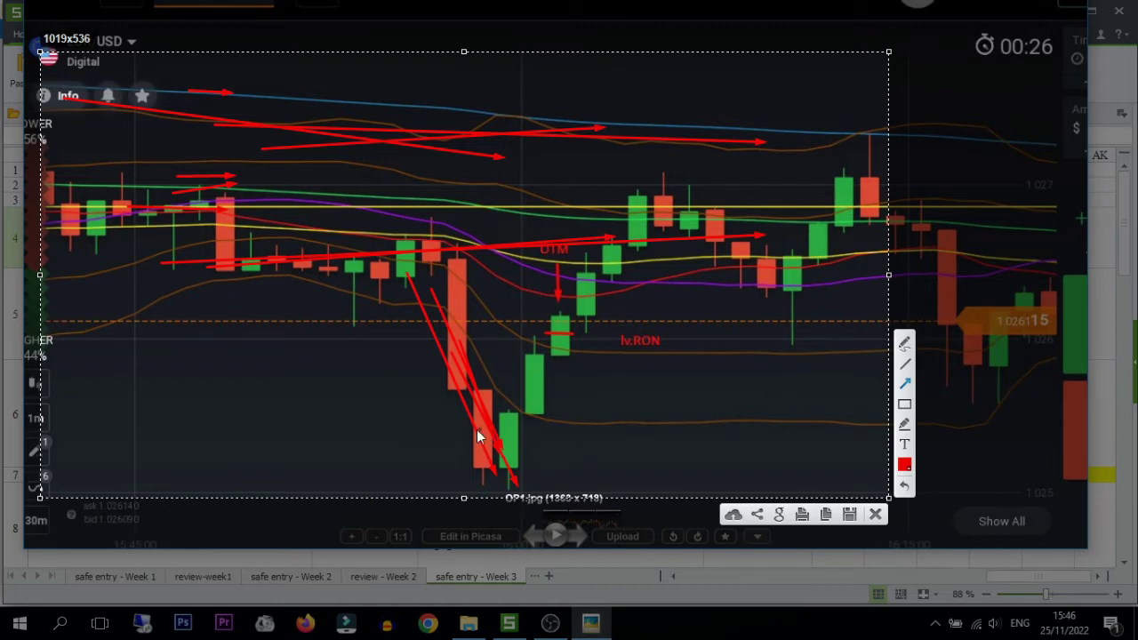
left_click_drag(388, 475, 609, 473)
left_click_drag(351, 462, 537, 467)
mouse_move(434, 292)
left_mouse_down()
mouse_move(484, 471)
mouse_move(622, 544)
left_mouse_up()
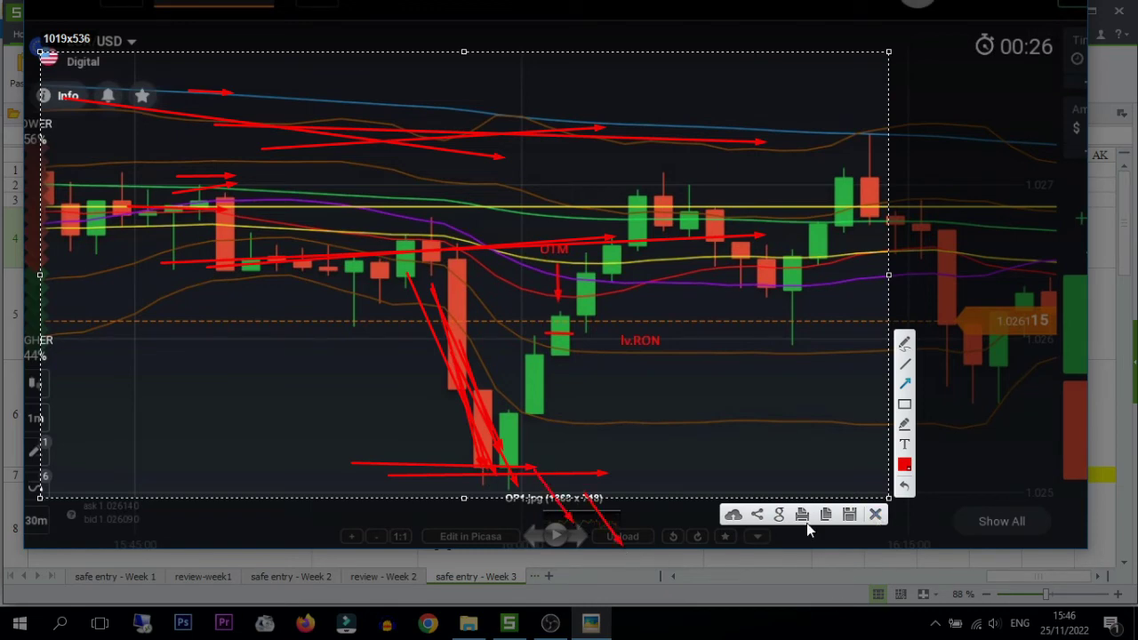
left_click(875, 514)
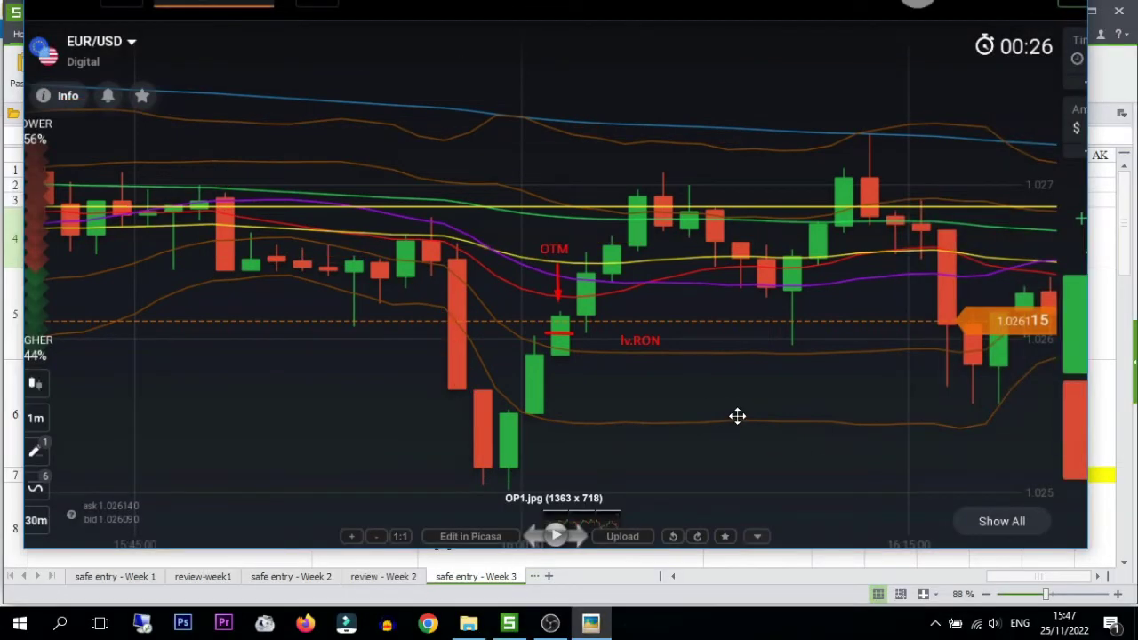
Step: Show the OP2 chart, capture it, and draw a red horizontal line along the lv 61.8 level beneath the OTM candle
key("Right")
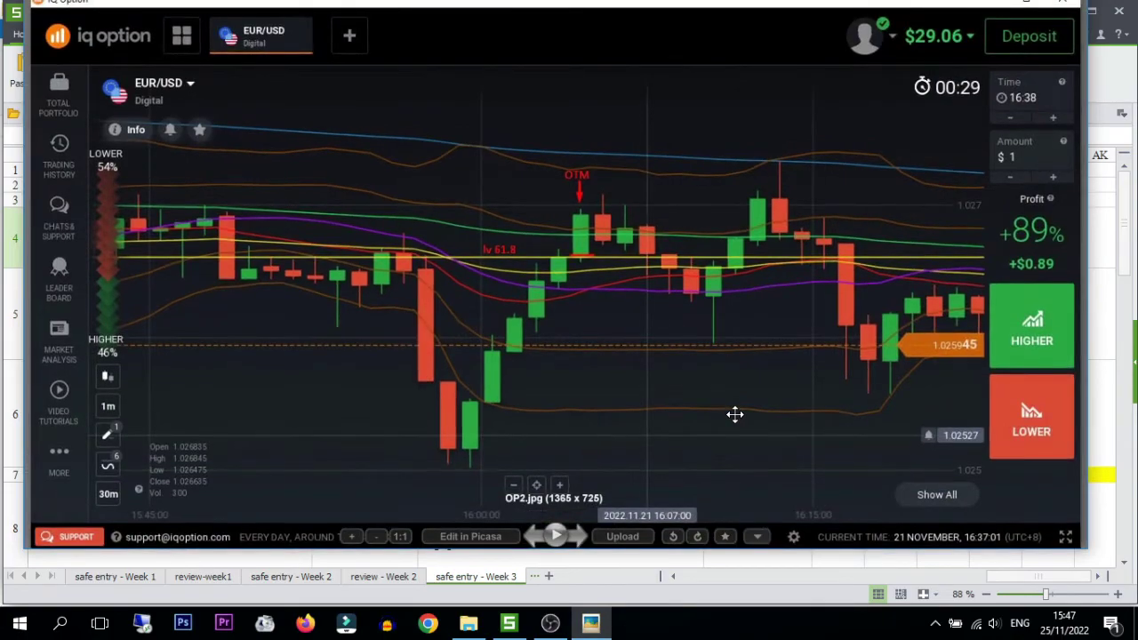
key("Print")
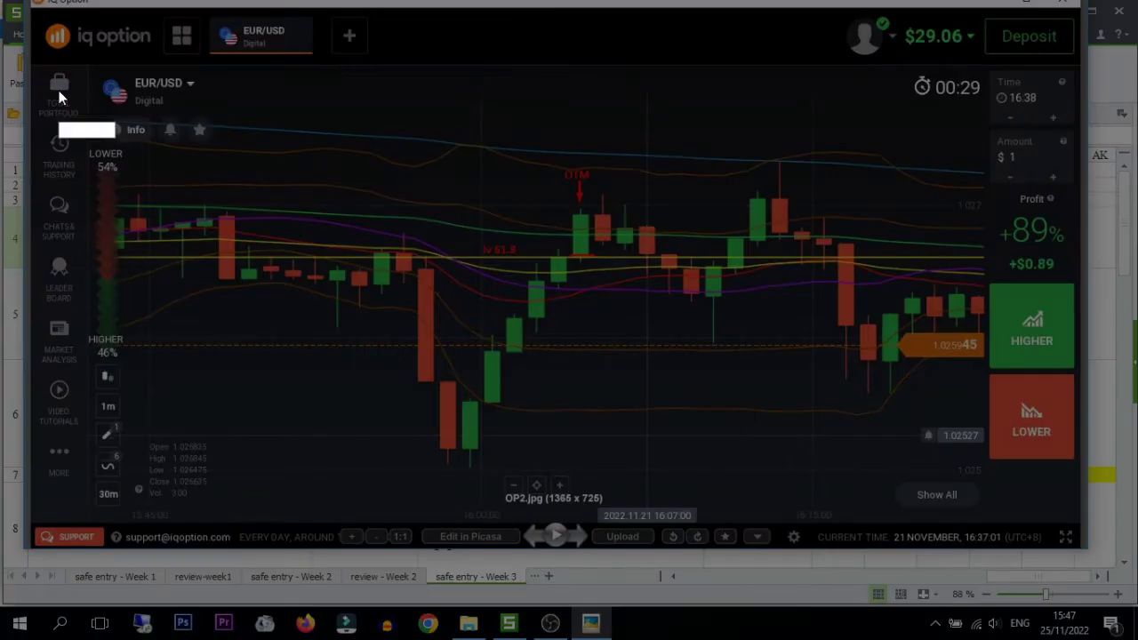
left_click_drag(40, 10, 1084, 557)
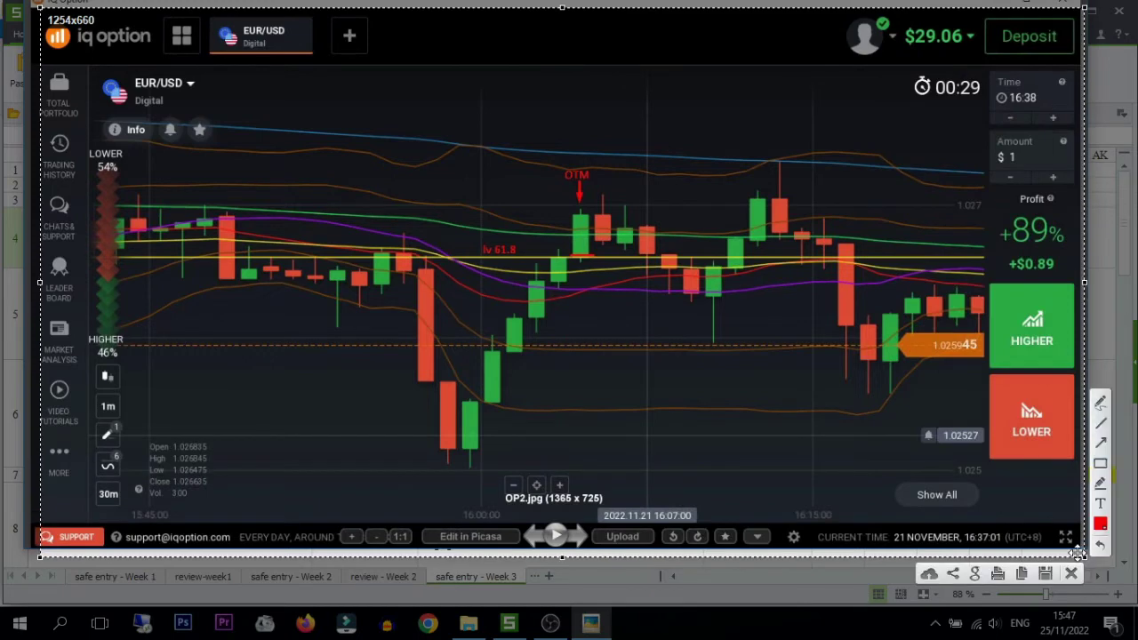
left_click(1101, 464)
left_click_drag(522, 257, 631, 258)
Step: Draw red arrows to the candle closing at lv 61.8, to the level's label, and up the OTM candle
left_click(1101, 442)
left_click_drag(542, 233, 557, 255)
left_click_drag(579, 312, 557, 278)
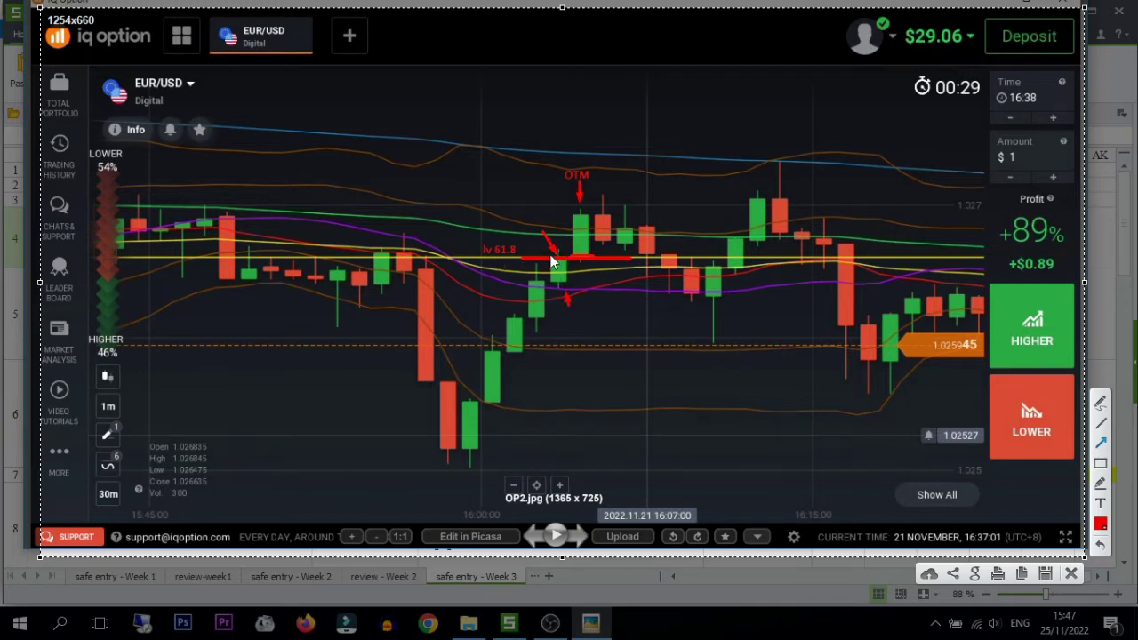
left_click_drag(508, 253, 496, 234)
left_click_drag(578, 263, 579, 223)
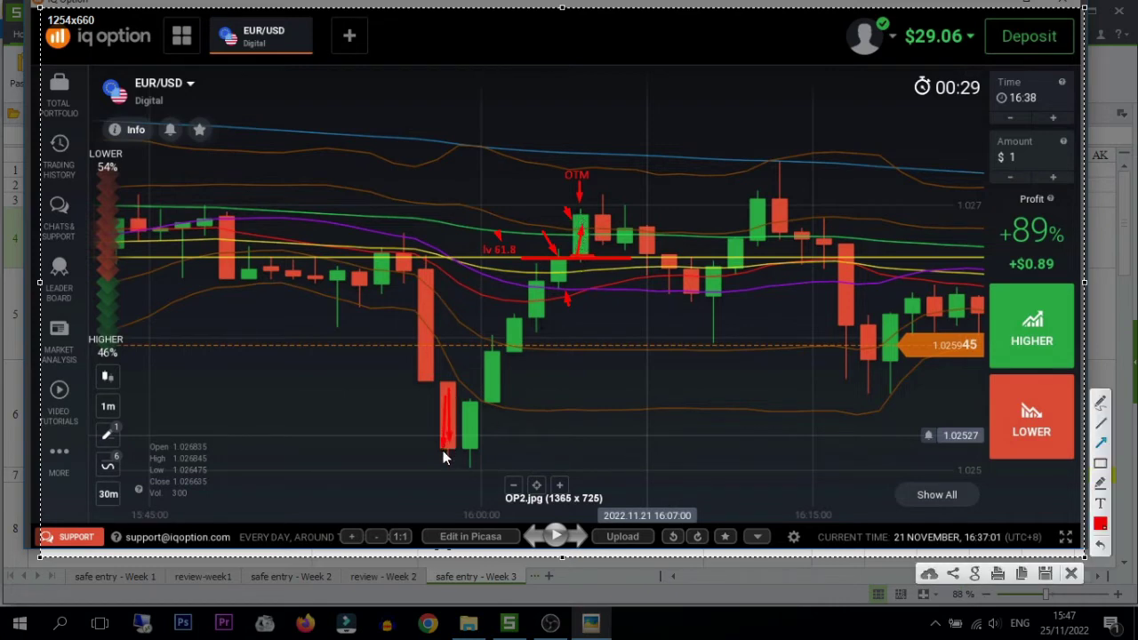
Step: Mark the lowest bearish candle, the first bullish candles and the small range after the OTM entry with red arrows, and discard the capture
left_click_drag(442, 450, 446, 391)
left_click_drag(471, 444, 490, 348)
left_click_drag(617, 256, 624, 247)
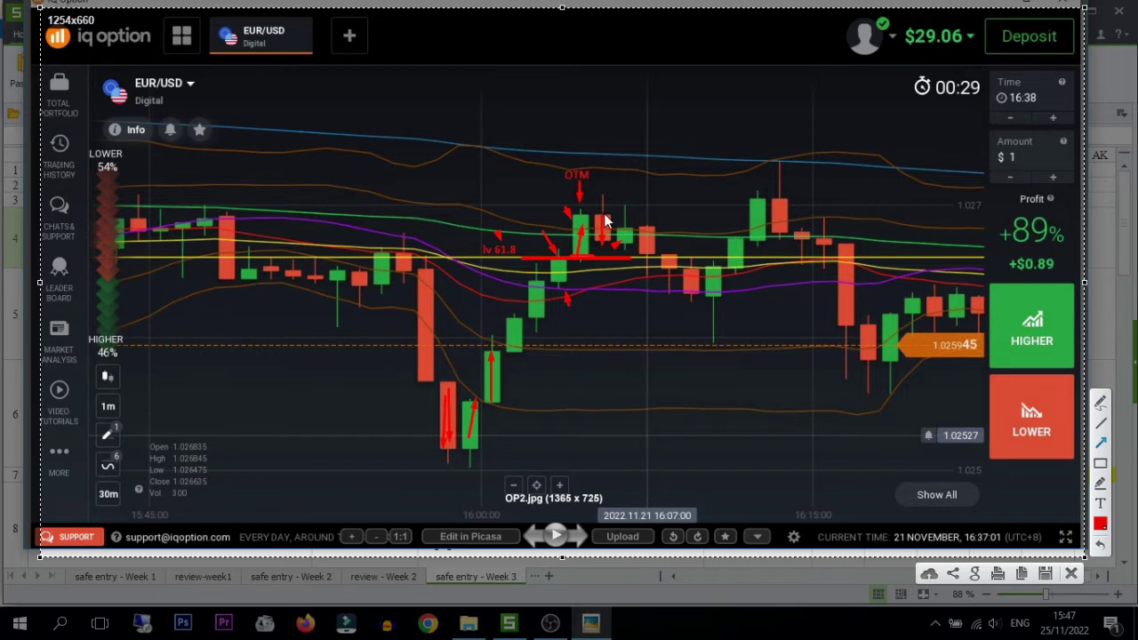
mouse_move(568, 215)
left_mouse_down()
mouse_move(665, 215)
mouse_move(664, 264)
mouse_move(617, 261)
mouse_move(697, 235)
left_mouse_up()
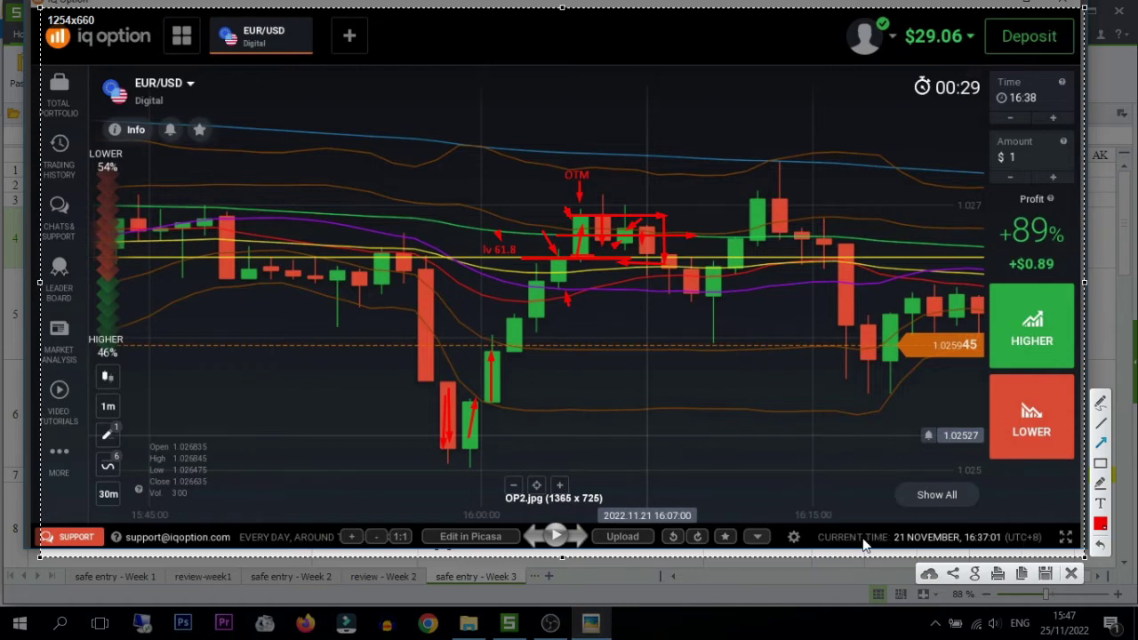
left_click(1071, 574)
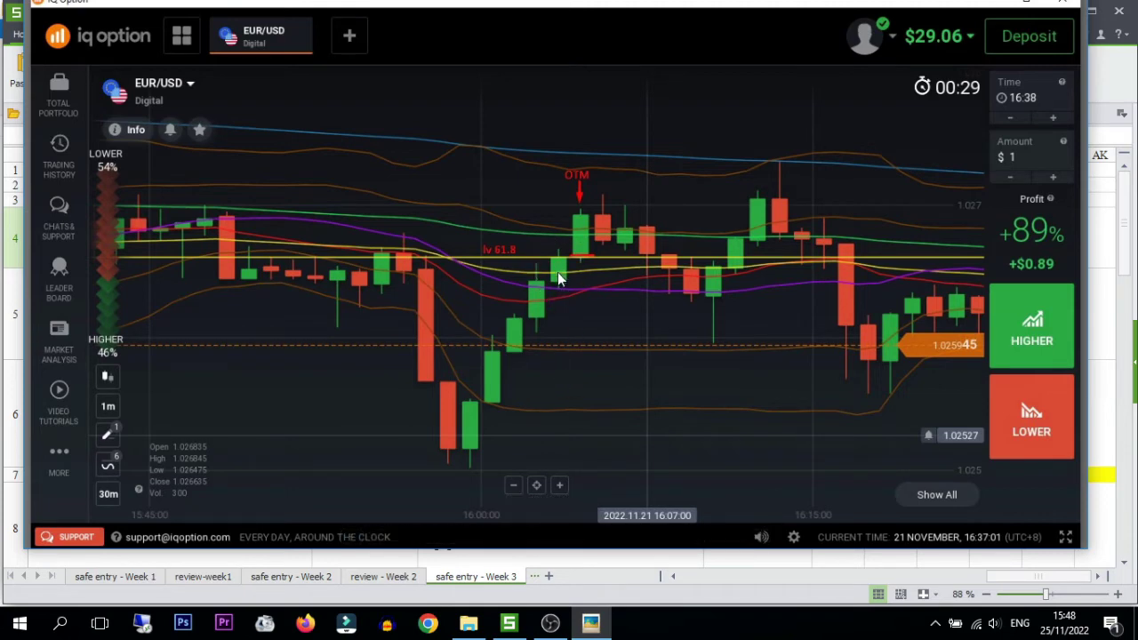
Step: Recapture the OP2 chart and draw red arrows around the candle before the entry, along lv 61.8, and up the OTM candle
key("Print")
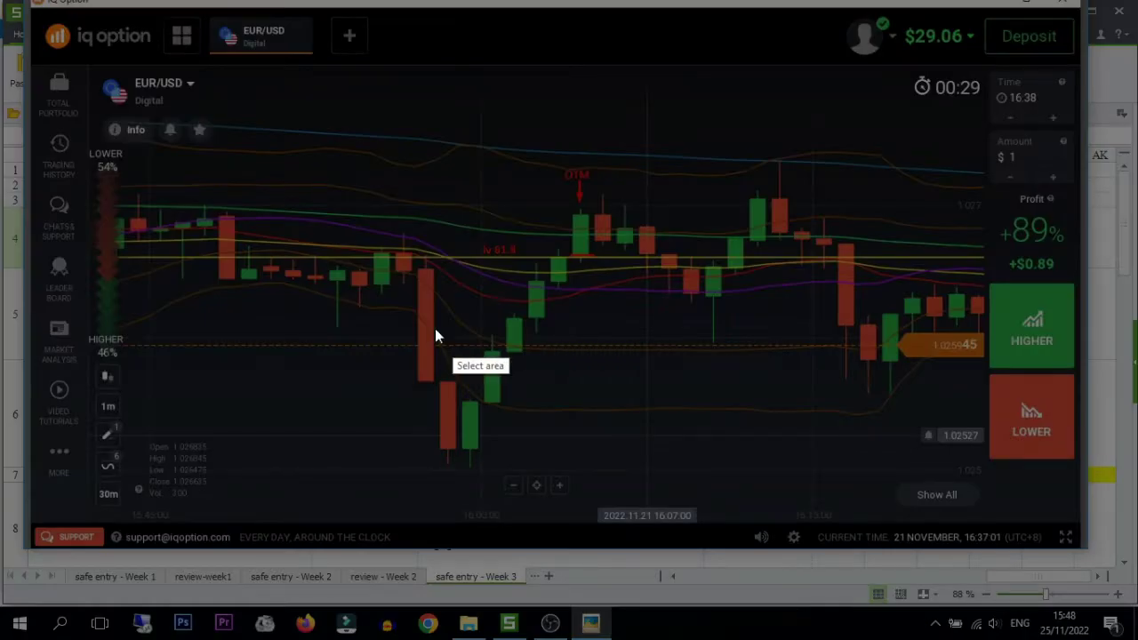
mouse_move(329, 114)
left_mouse_down()
mouse_move(856, 401)
mouse_move(983, 502)
left_mouse_up()
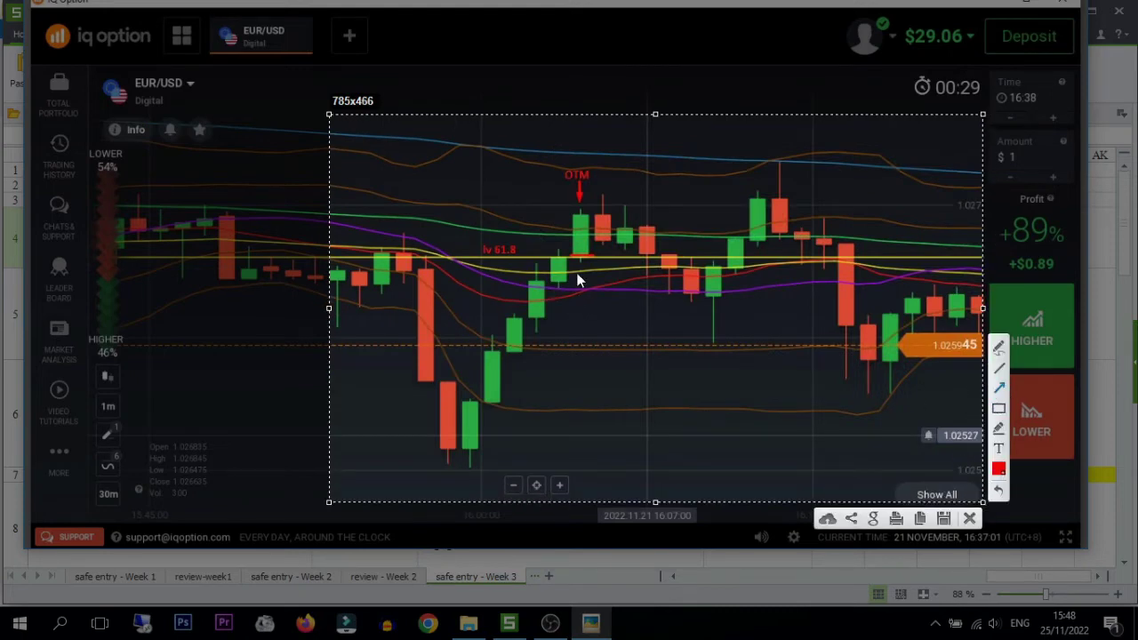
mouse_move(574, 287)
left_mouse_down()
mouse_move(582, 259)
mouse_move(576, 276)
mouse_move(578, 253)
mouse_move(552, 241)
mouse_move(551, 288)
left_mouse_up()
left_click_drag(476, 258, 606, 260)
left_click_drag(265, 238, 529, 215)
mouse_move(573, 258)
left_mouse_down()
mouse_move(578, 271)
mouse_move(584, 222)
left_mouse_up()
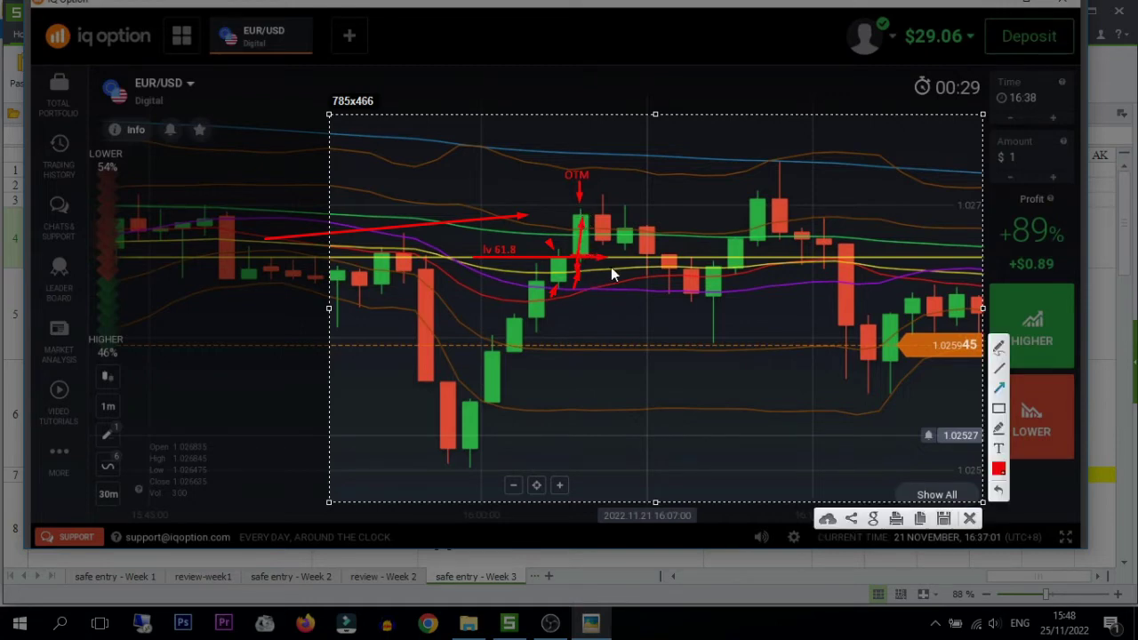
Step: Draw a red arrow across to the OTM marker and sketch a zigzag crossed by four horizontal arrows in the empty area below the candles
left_click_drag(331, 189, 580, 189)
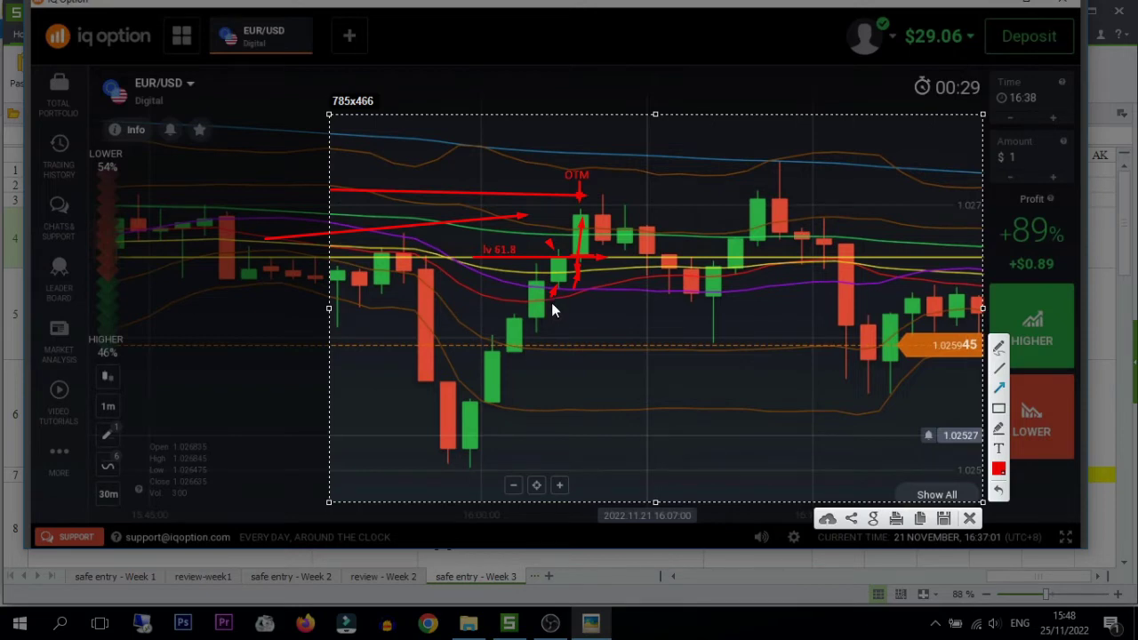
left_click_drag(542, 378, 754, 379)
left_click_drag(544, 460, 760, 457)
mouse_move(595, 448)
left_mouse_down()
mouse_move(640, 360)
mouse_move(671, 458)
mouse_move(742, 354)
left_mouse_up()
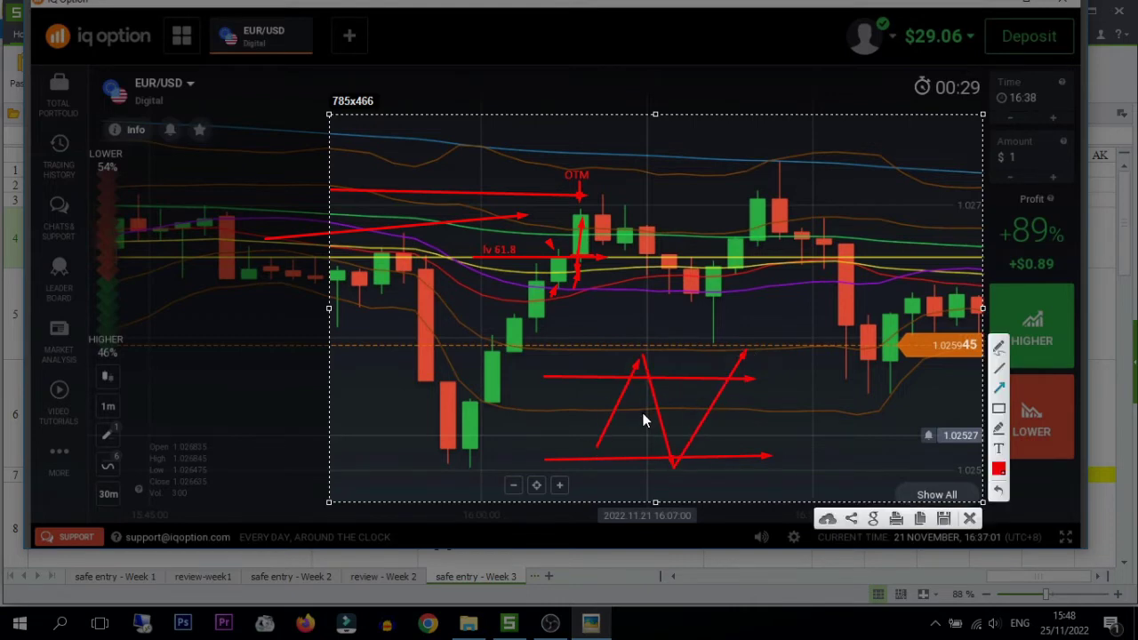
left_click_drag(520, 411, 771, 412)
left_click_drag(538, 433, 787, 432)
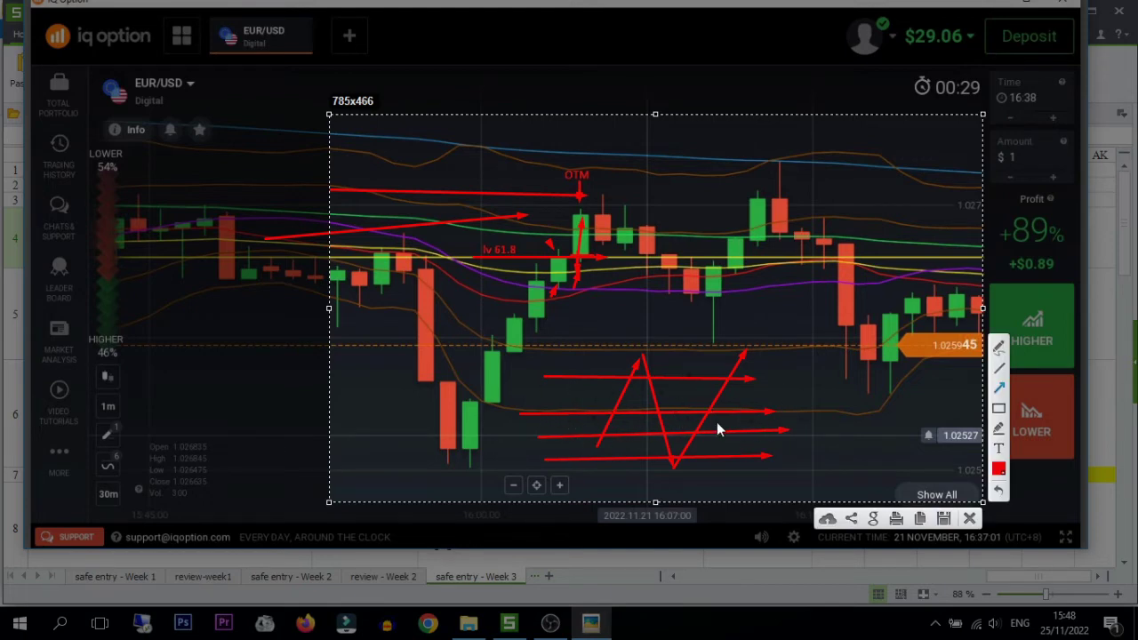
Step: Add shorter red arrows inside the sketched range to trace its upward and downward swings
left_click_drag(642, 358, 660, 471)
left_click_drag(614, 448, 647, 361)
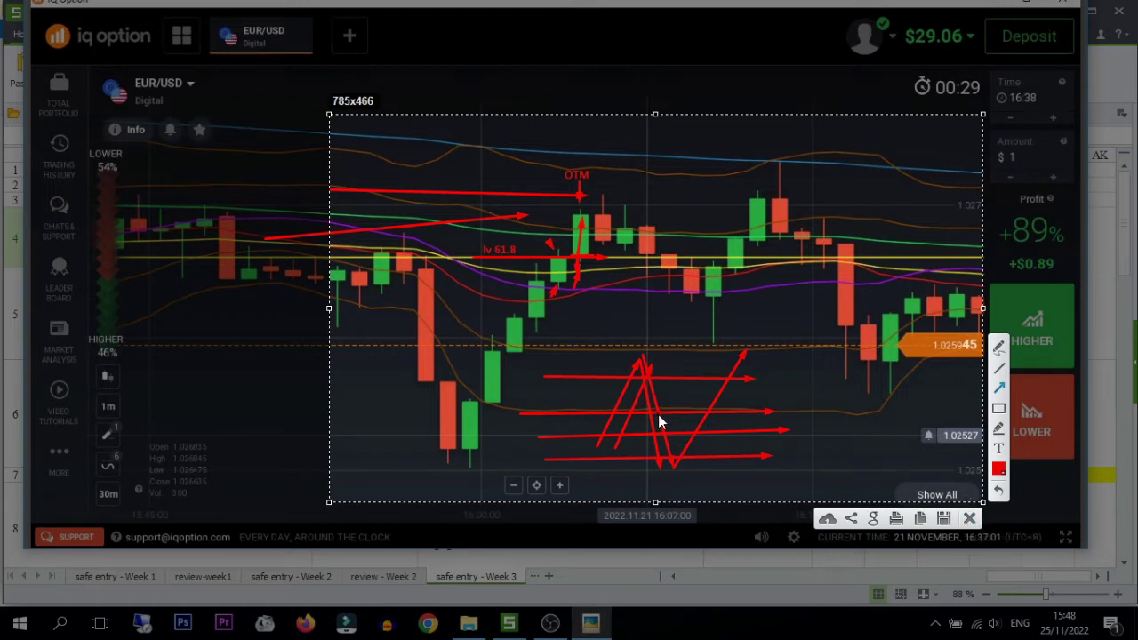
mouse_move(665, 414)
left_mouse_down()
mouse_move(660, 423)
mouse_move(715, 388)
mouse_move(669, 440)
left_mouse_up()
left_click_drag(713, 391, 714, 389)
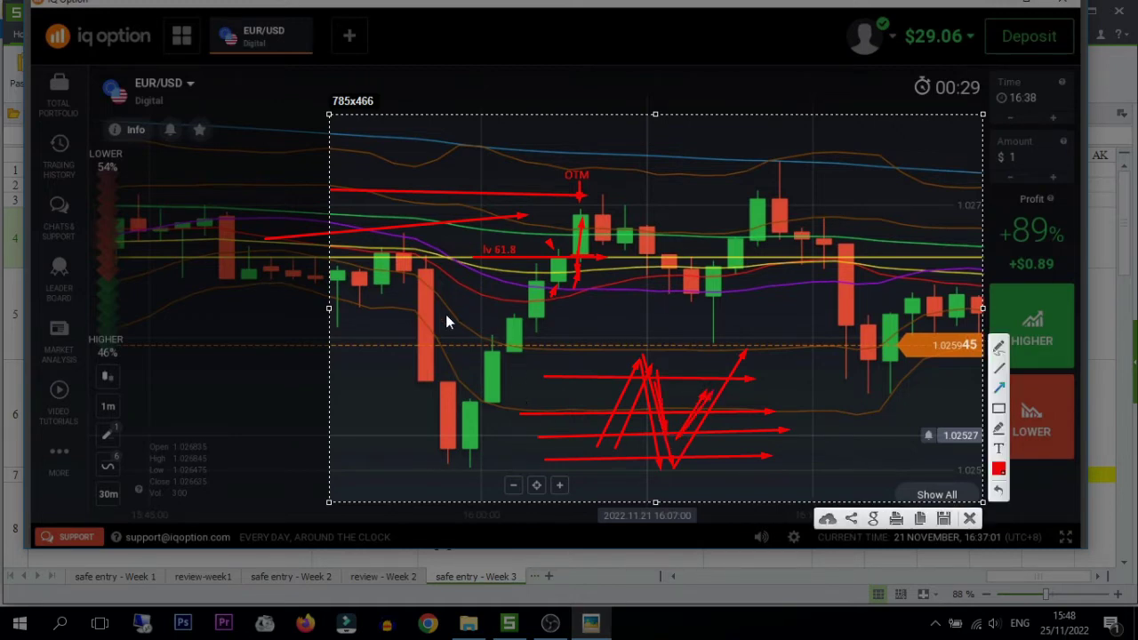
Step: Trace the sharp fall and rise before the entry with red arrows, box the lowest two candles and the OTM candle, and discard the capture
left_click_drag(413, 274, 440, 405)
left_click_drag(473, 411, 551, 241)
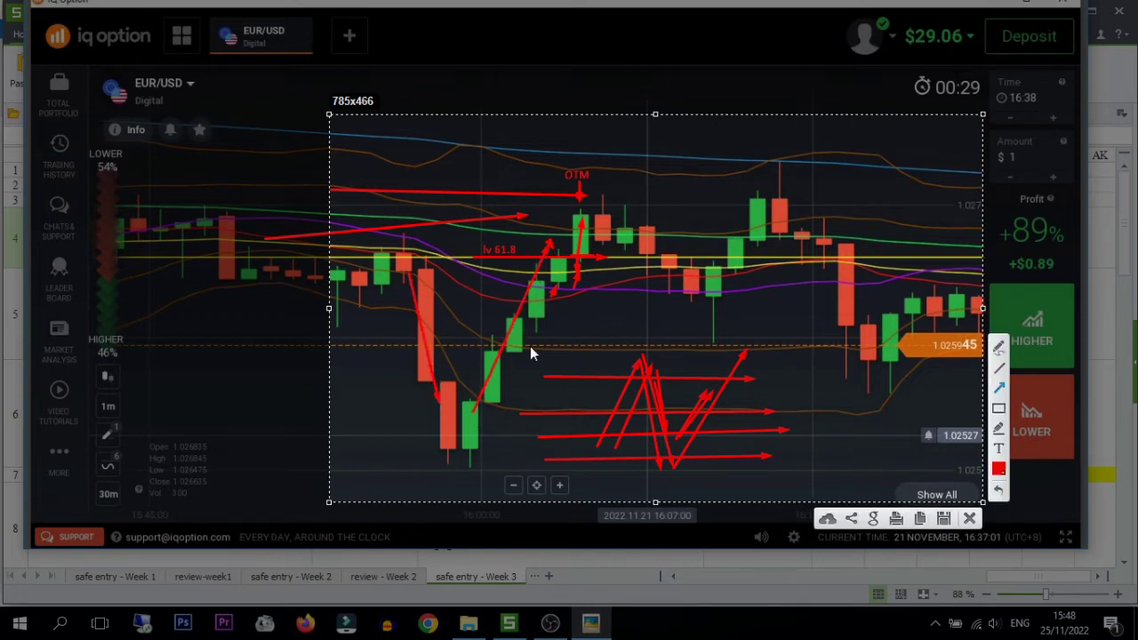
left_click(998, 408)
left_click_drag(429, 382, 482, 456)
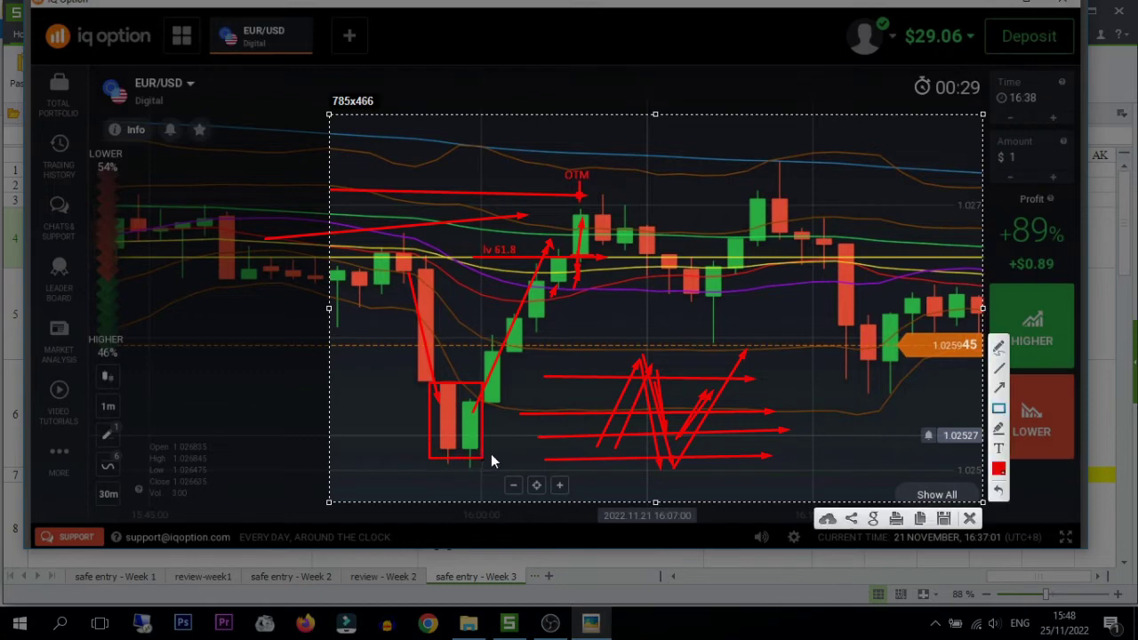
left_click_drag(570, 205, 615, 260)
left_click(969, 517)
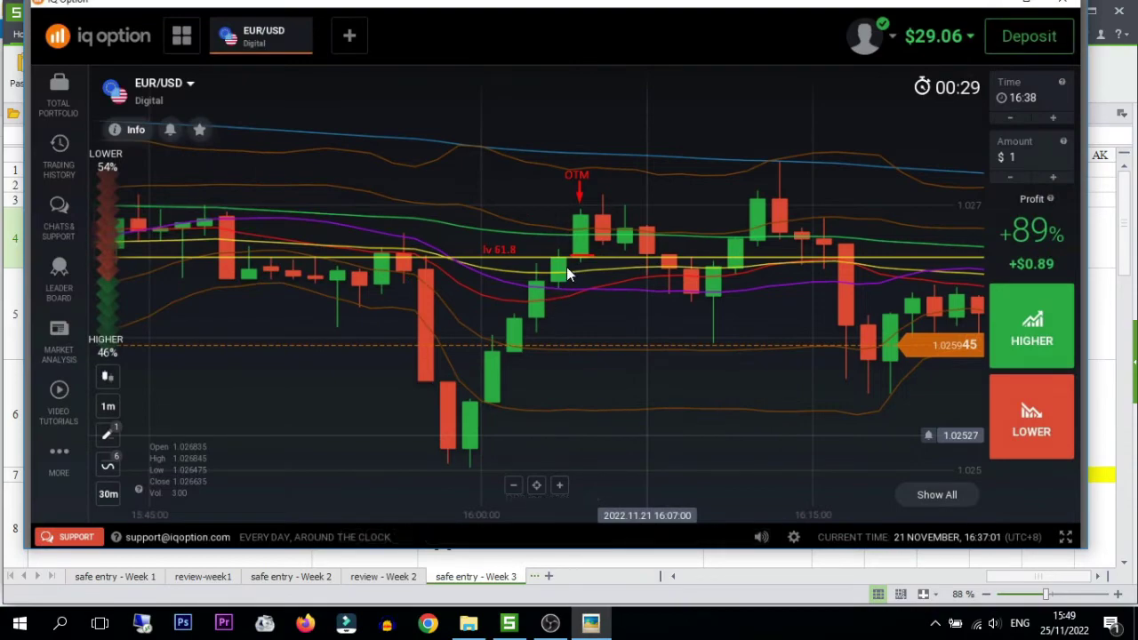
Step: Recapture the OP2 chart, mark the lowest bearish, first bullish, OTM and following candles with red arrows, and discard the capture
key("Print")
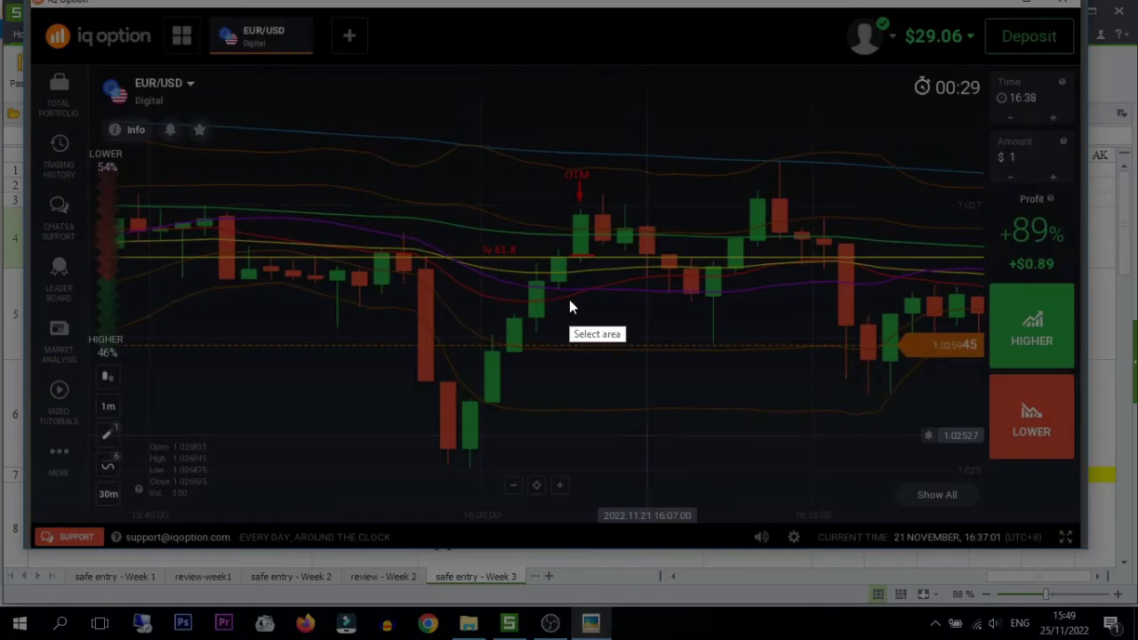
left_click_drag(56, 15, 1028, 490)
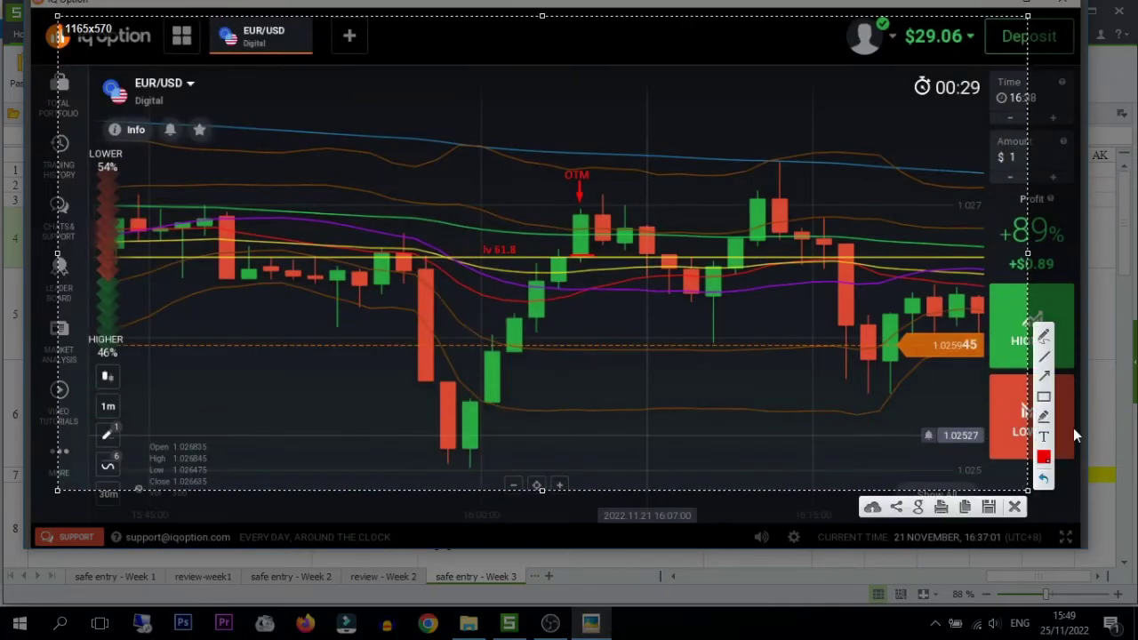
mouse_move(427, 421)
left_mouse_down()
mouse_move(471, 406)
mouse_move(487, 377)
left_mouse_up()
left_click_drag(614, 199, 614, 199)
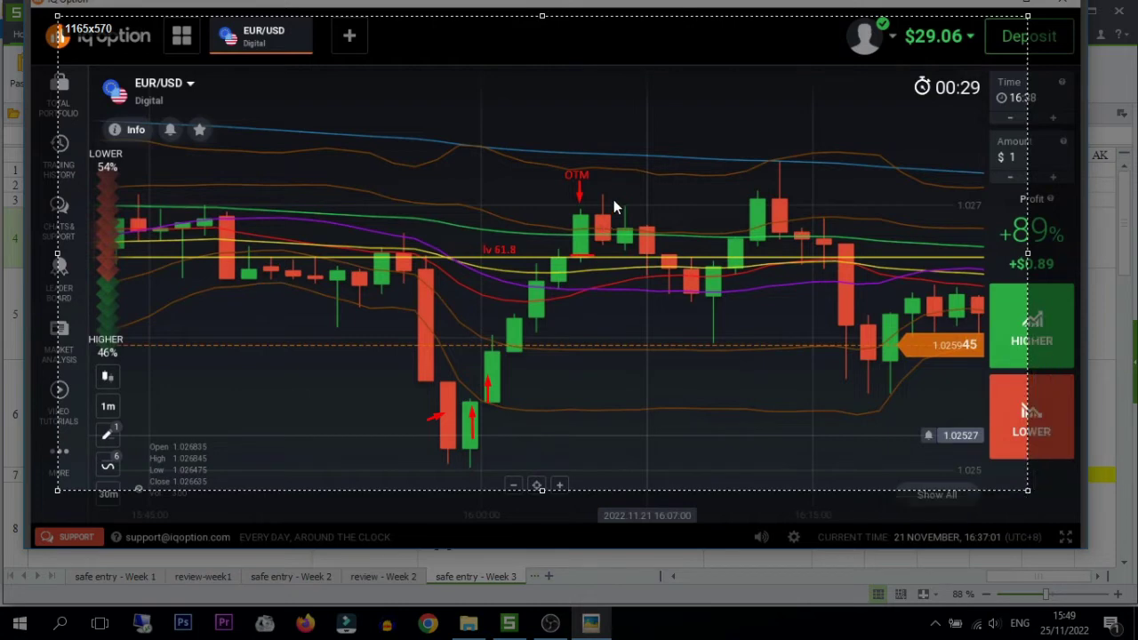
left_click_drag(569, 235, 583, 238)
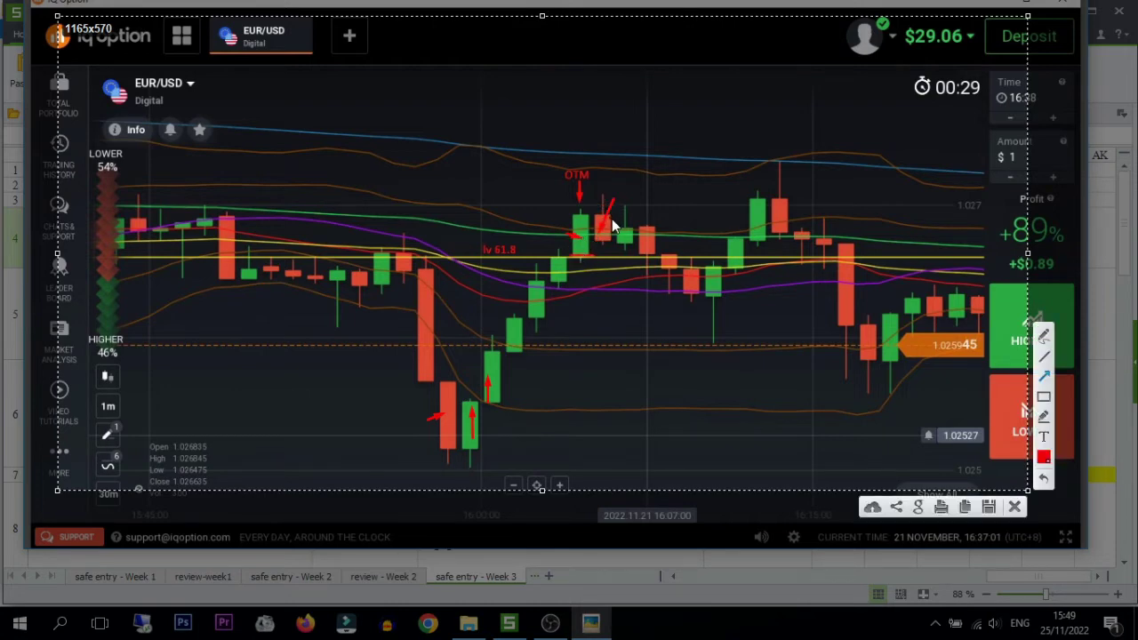
left_click(609, 224)
left_click_drag(623, 224, 648, 221)
left_click(1014, 508)
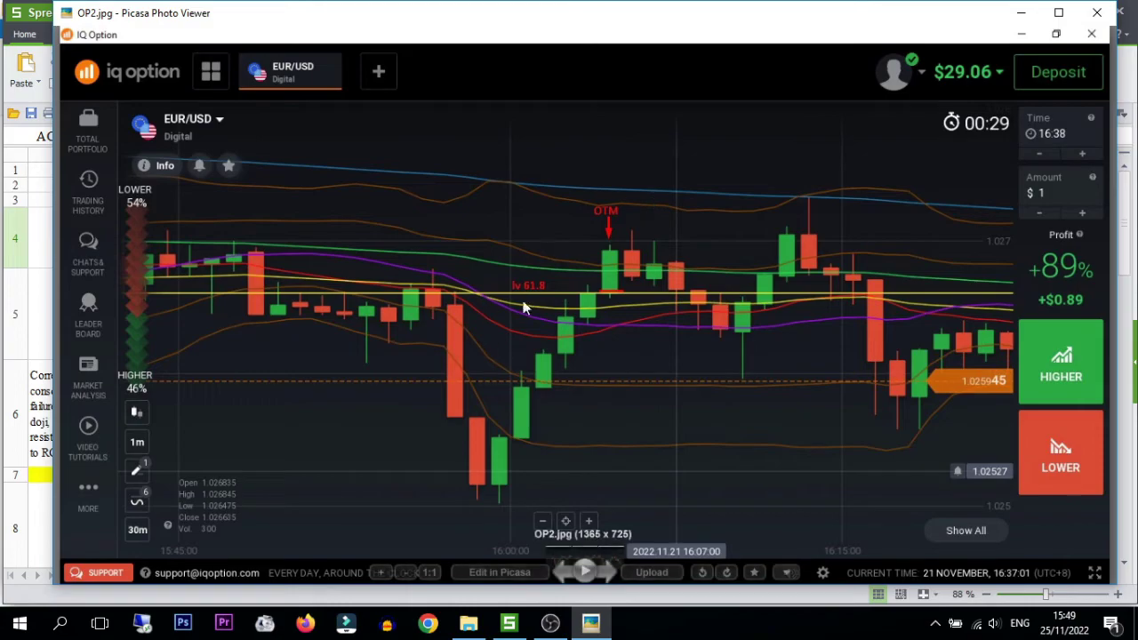
Step: Capture the chart's middle area, draw red arrows around the pre-entry candle, back along lv 61.8 and beside the OTM candle, and discard the capture
key("Print")
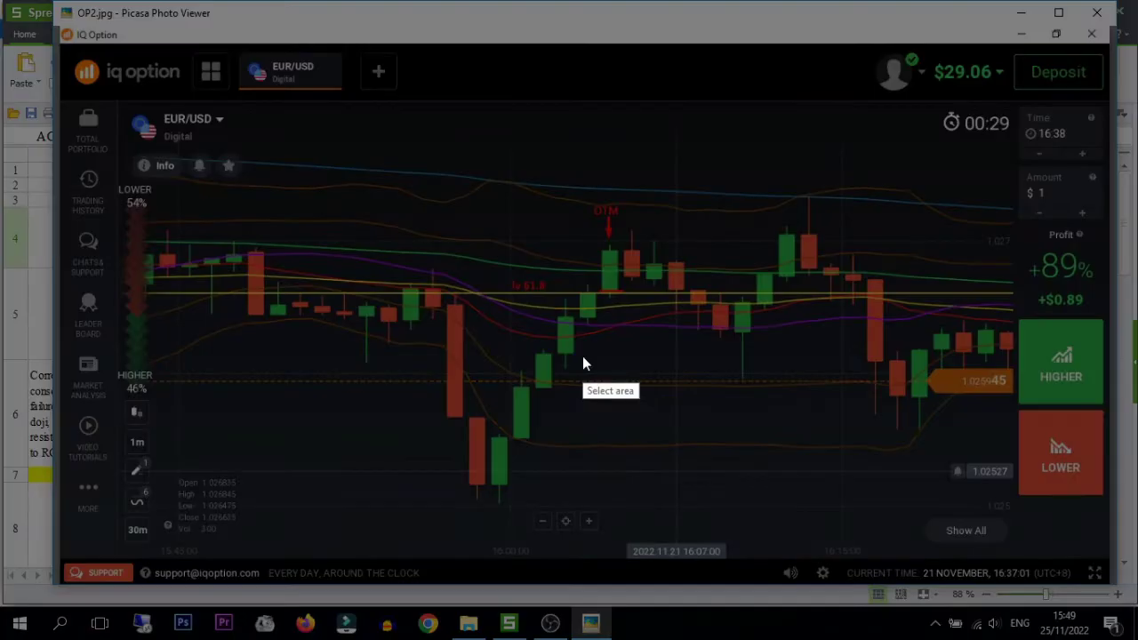
left_click_drag(366, 172, 943, 483)
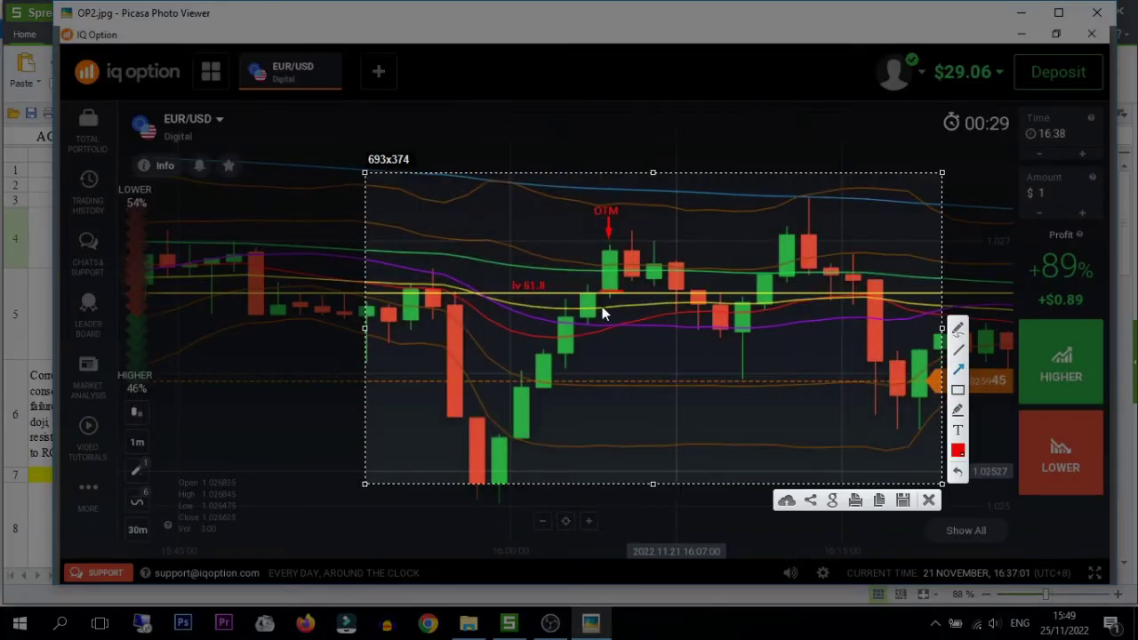
left_click_drag(594, 312, 601, 319)
mouse_move(578, 278)
left_mouse_down()
mouse_move(589, 292)
mouse_move(489, 299)
left_mouse_up()
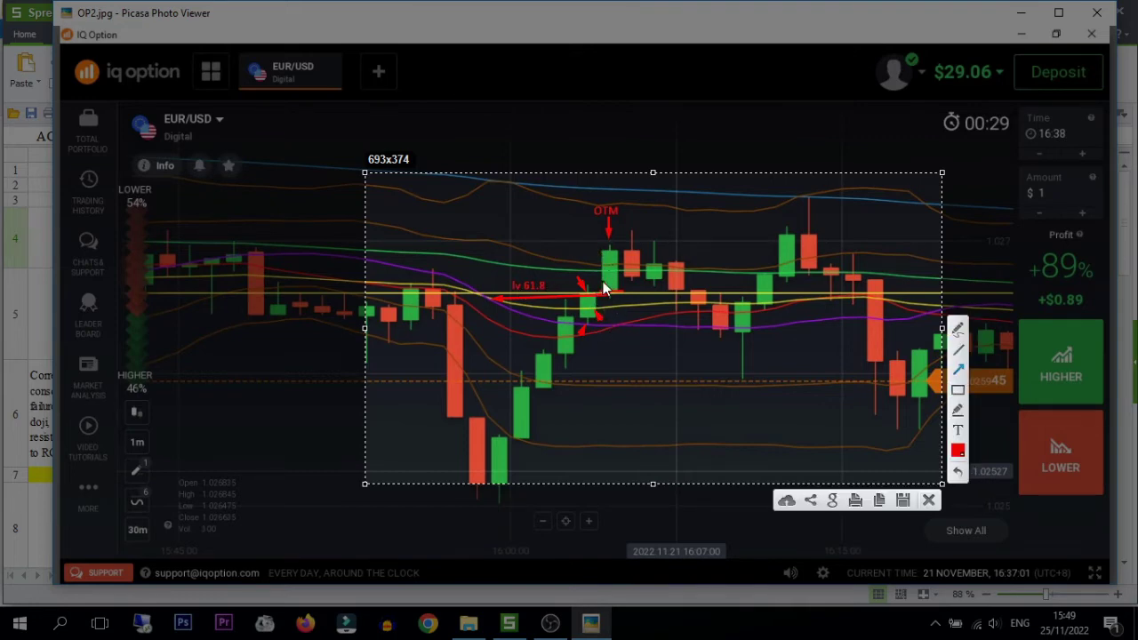
left_click_drag(584, 242, 596, 255)
left_click(929, 500)
Step: Switch to the Week 3 journal spreadsheet and compare the row 5 suggestion with the OP2 chart
left_click(509, 623)
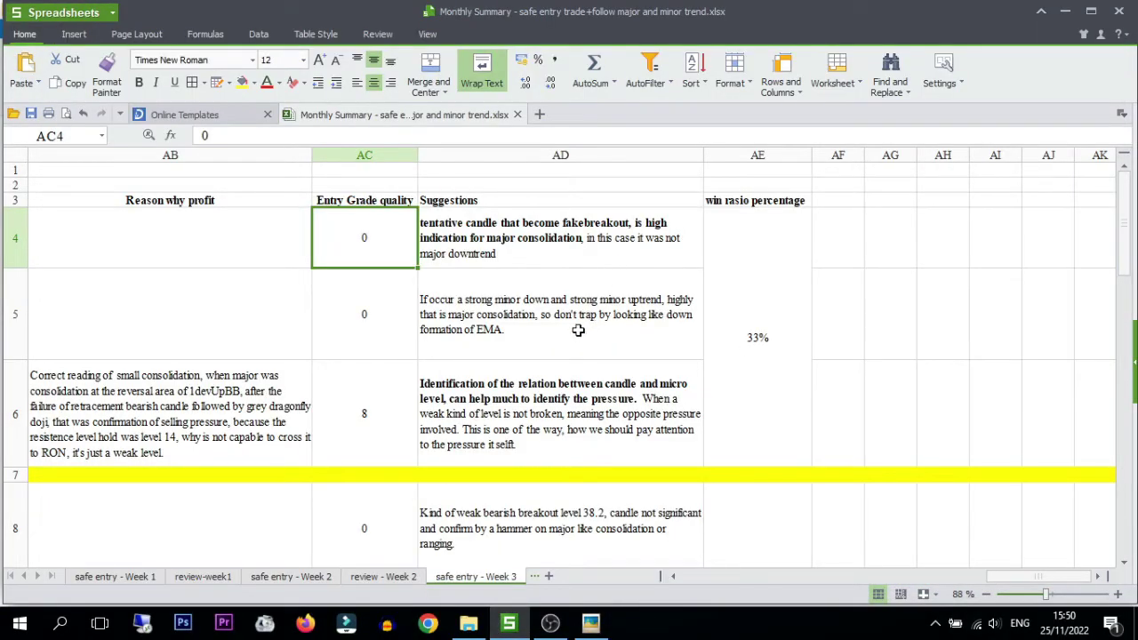
left_click(552, 322)
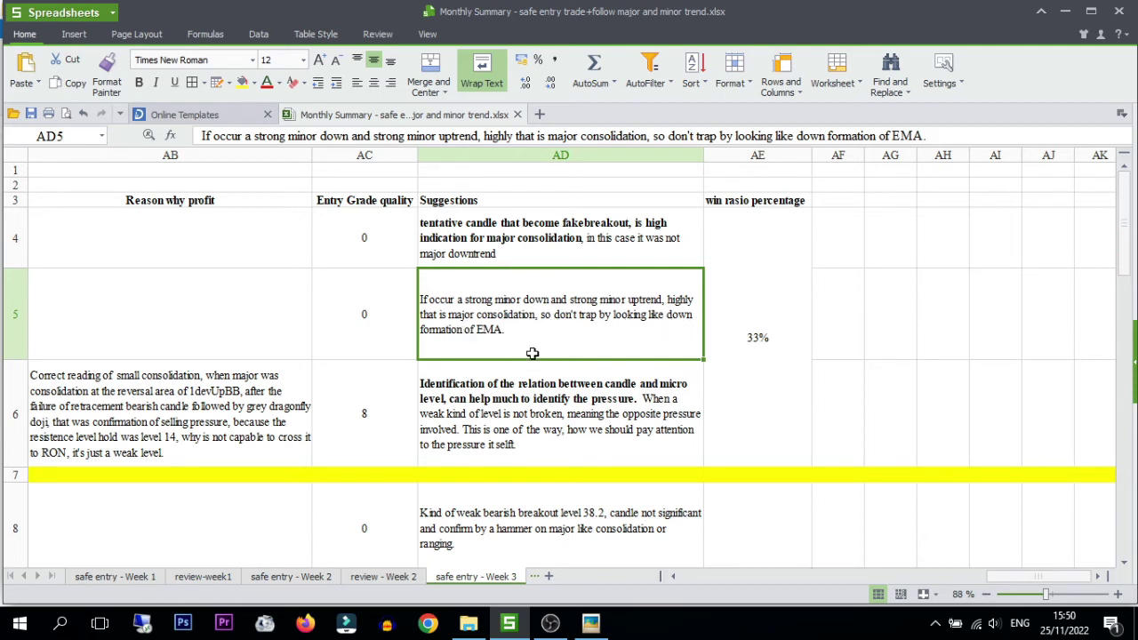
left_click(590, 623)
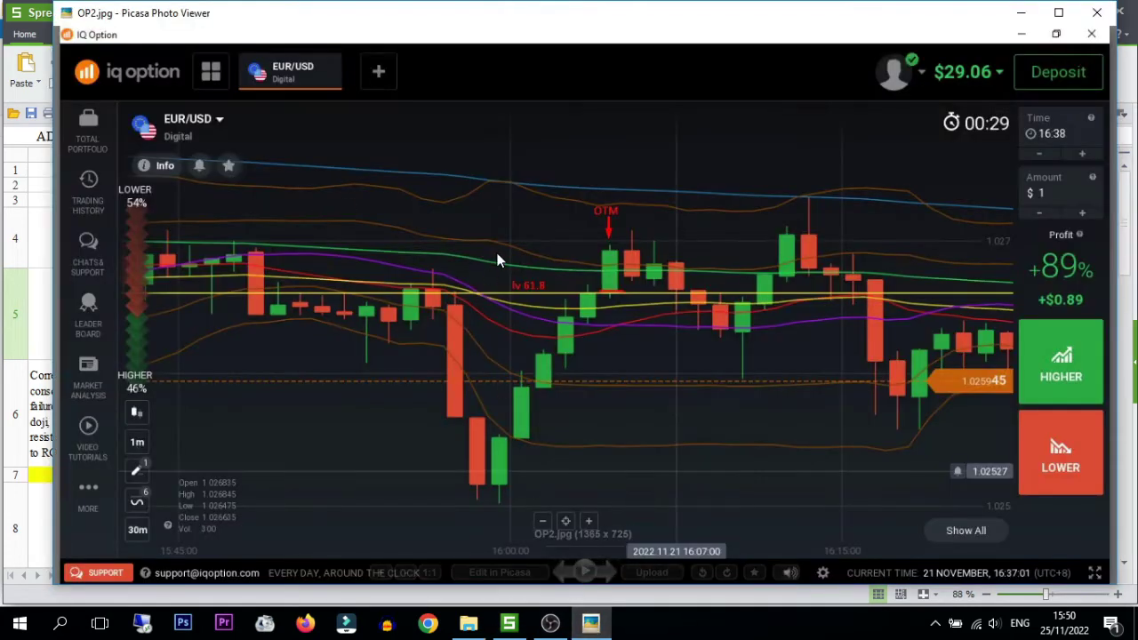
left_click(514, 628)
Step: Review row 5's entry grade, probability values and reason why loss in the journal
left_click(380, 318)
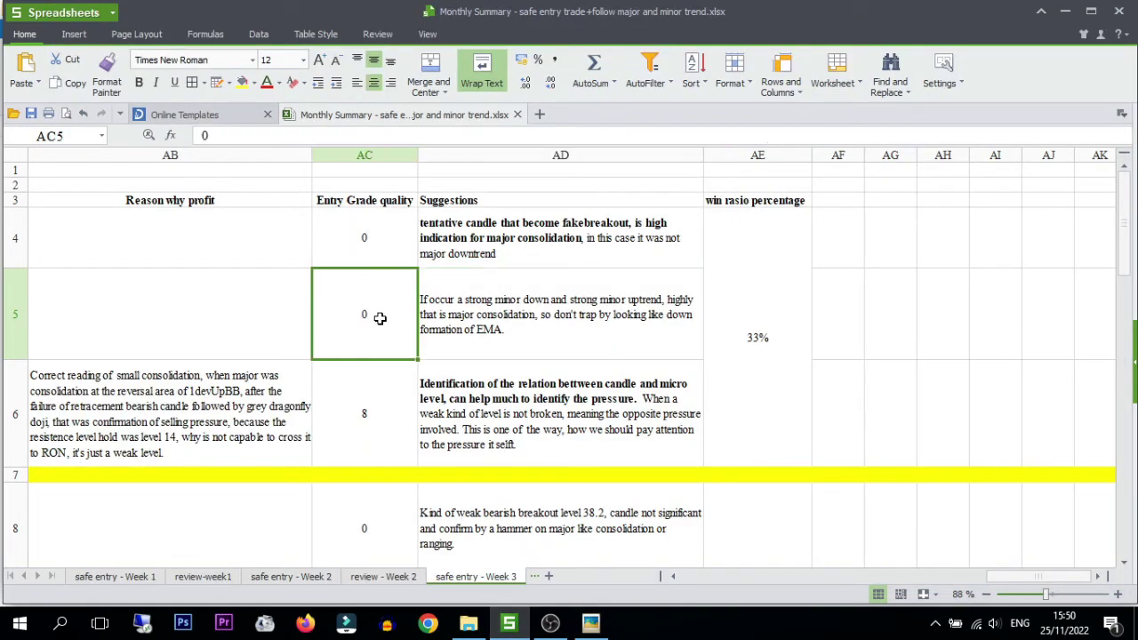
key("Left")
key("Left")
key("Left")
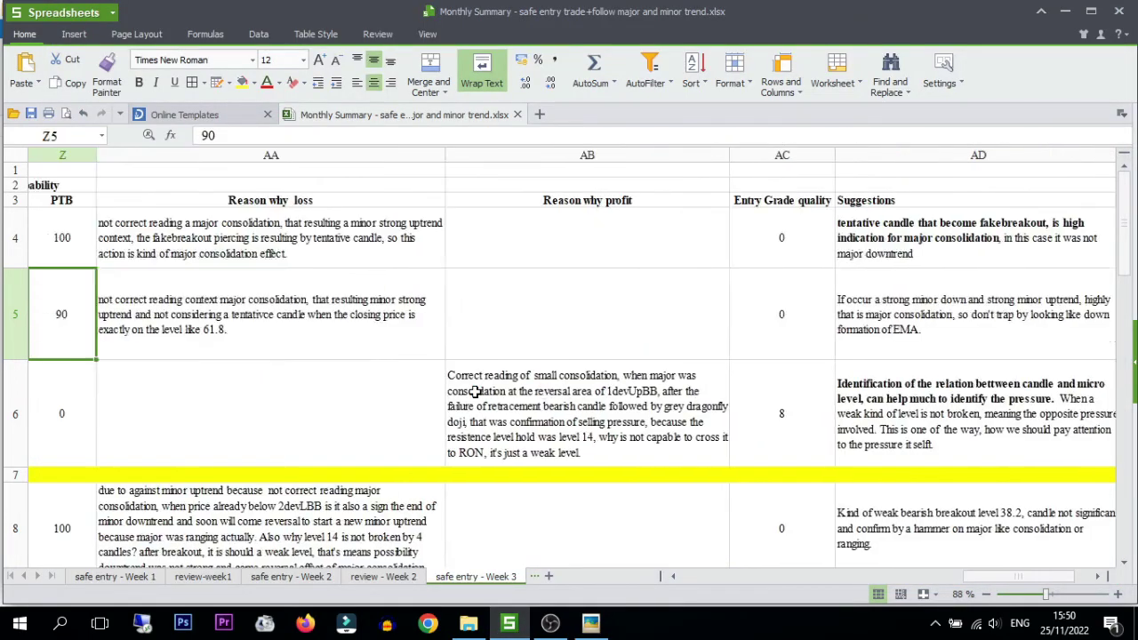
key("Left")
key("Right")
key("Right")
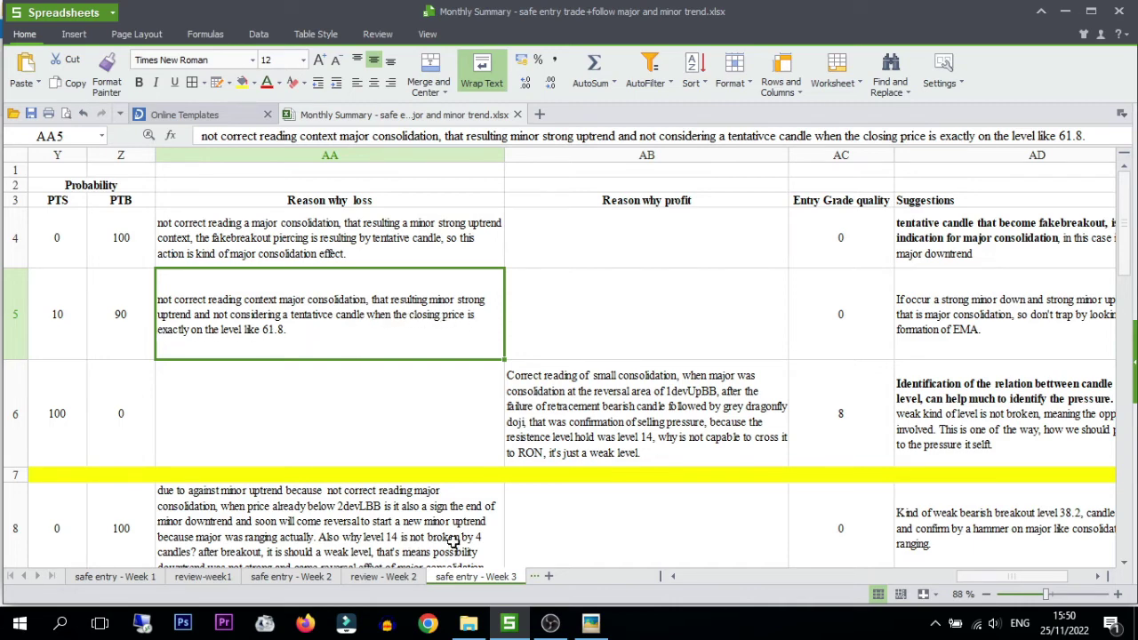
Step: Compare the row 5 reason why loss with the OP2 chart and return to the journal spreadsheet
left_click(590, 622)
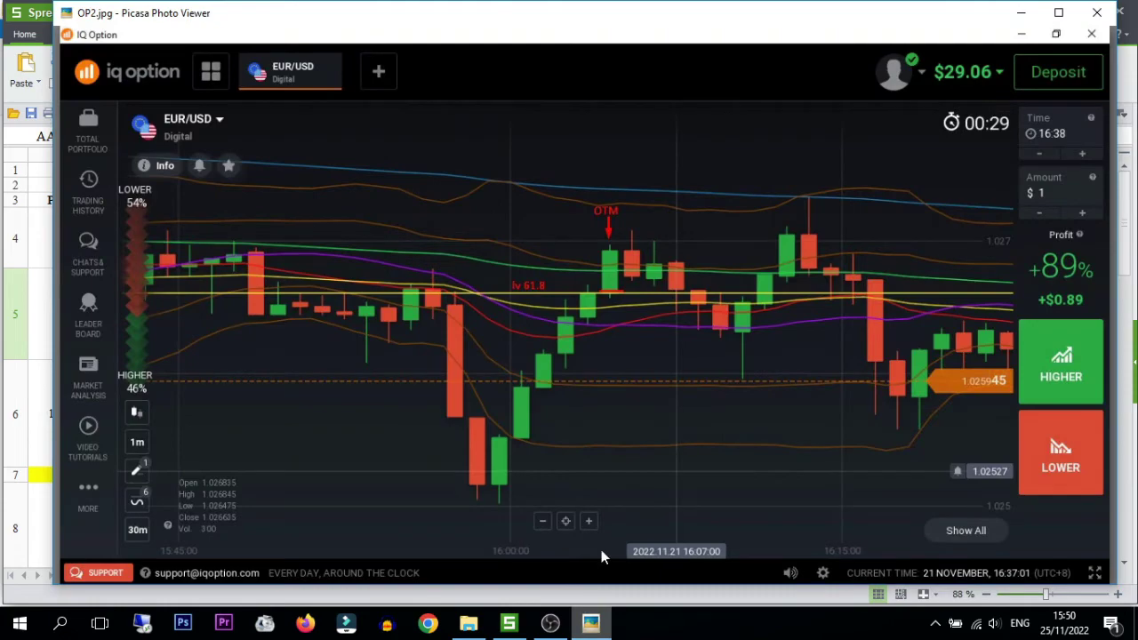
left_click(597, 628)
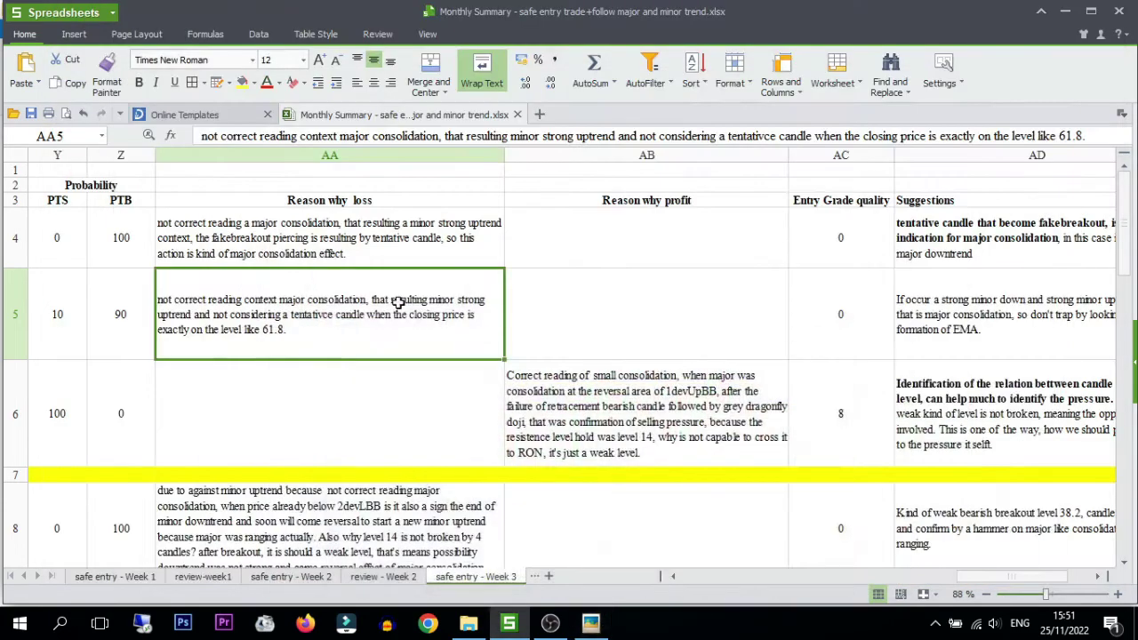
left_click(594, 626)
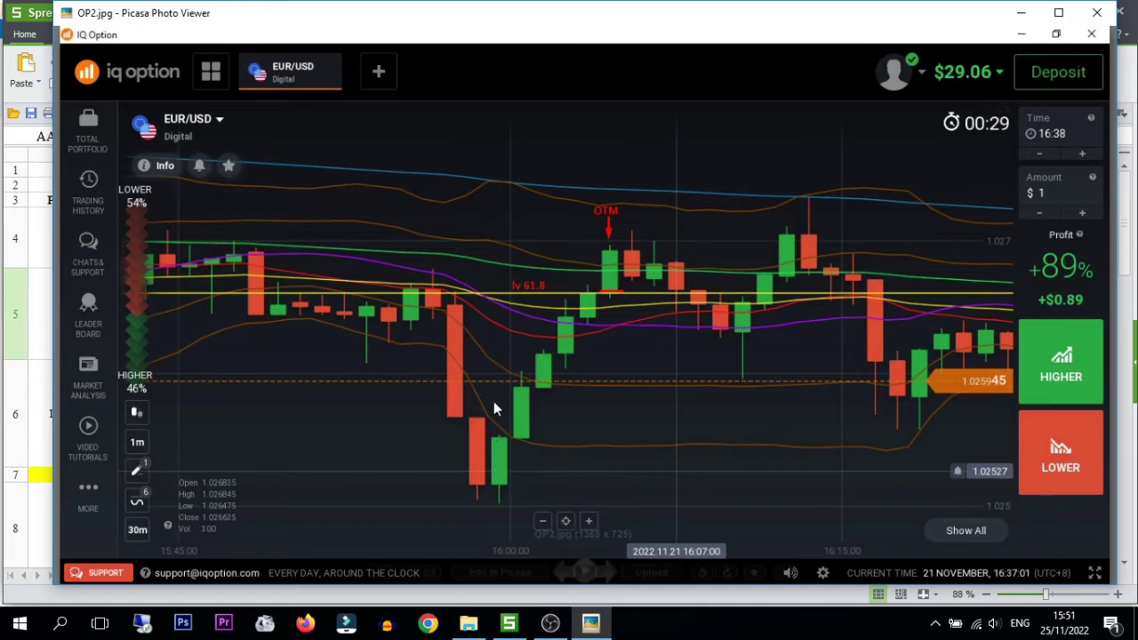
left_click(509, 624)
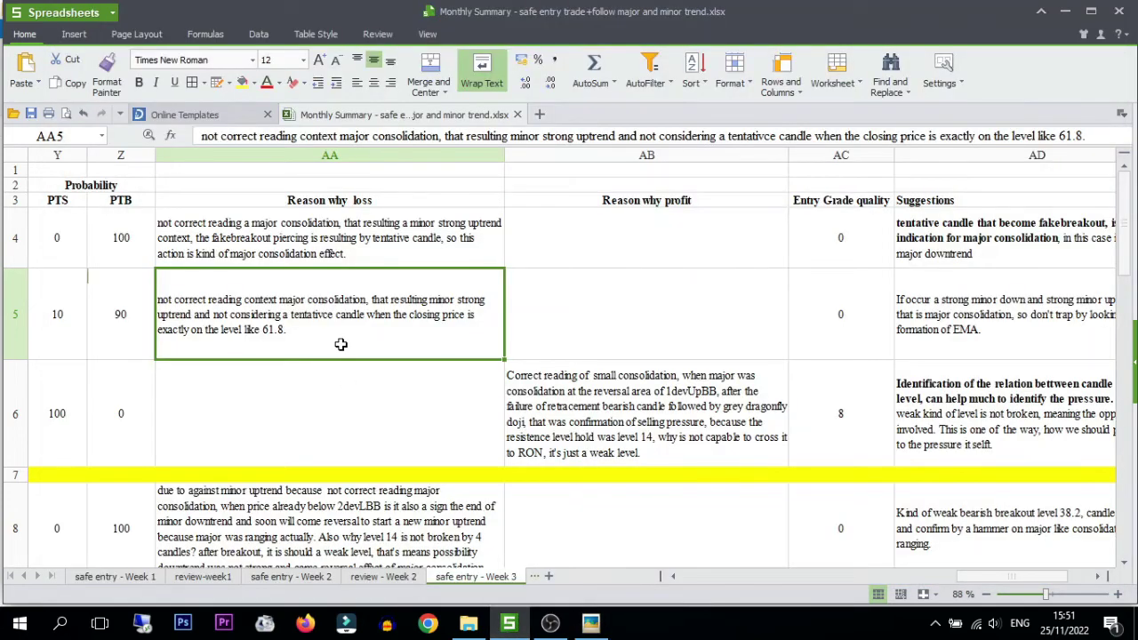
Step: Append "without confirmation candle." to the end of the row 5 clue in cell V5
key("Left")
key("Left")
key("Left")
key("Left")
key("Left")
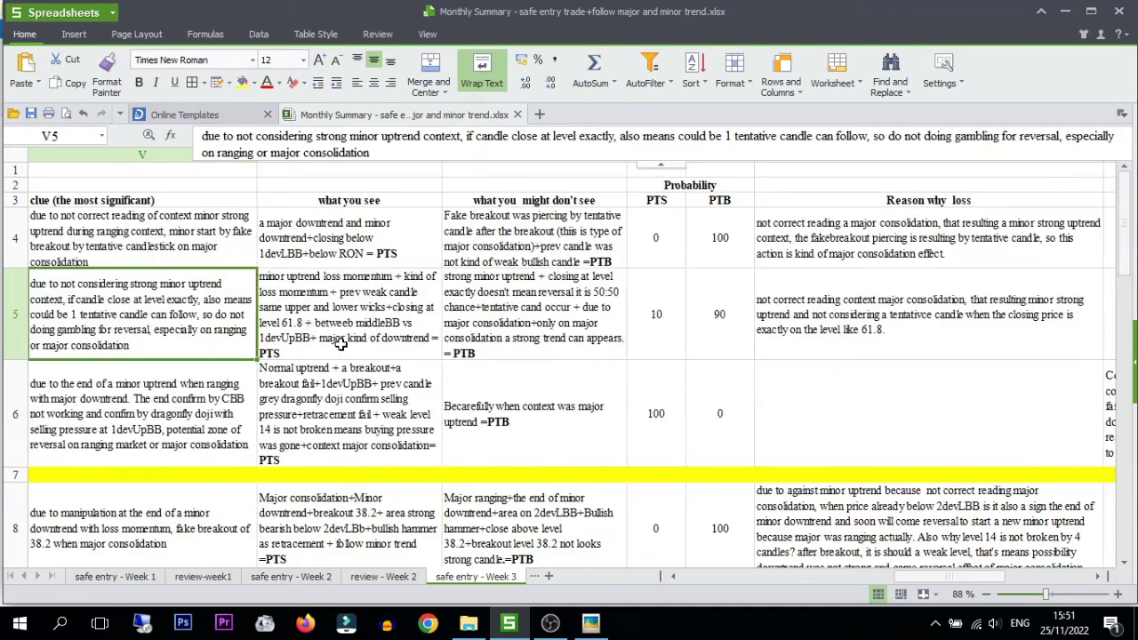
scroll(341, 345, "left", 1)
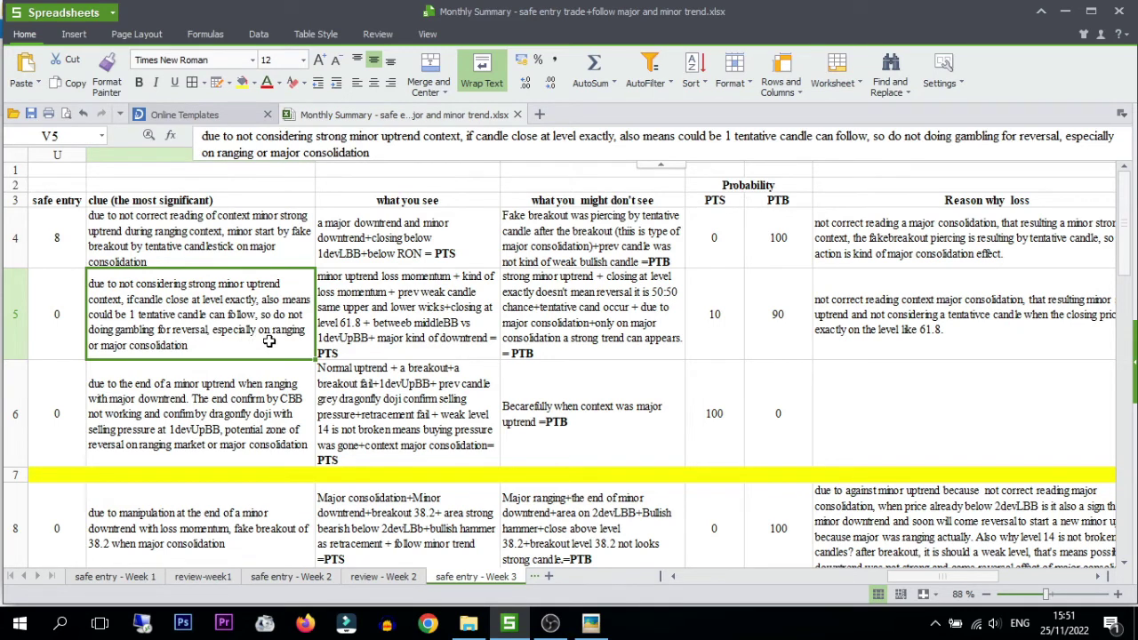
double_click(205, 348)
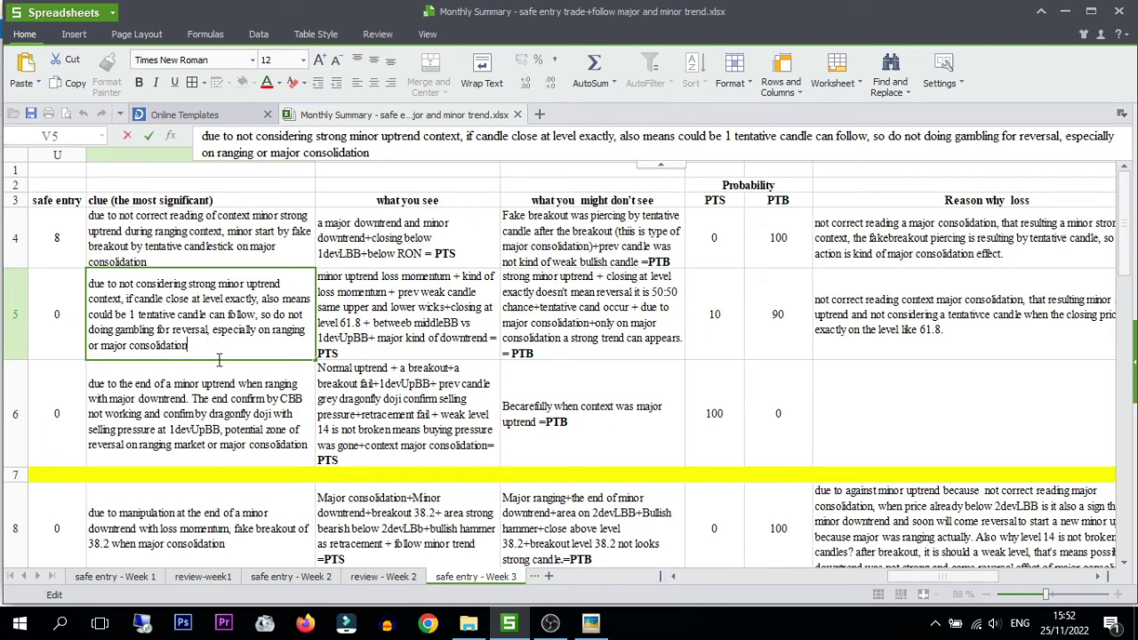
type("without confirmation")
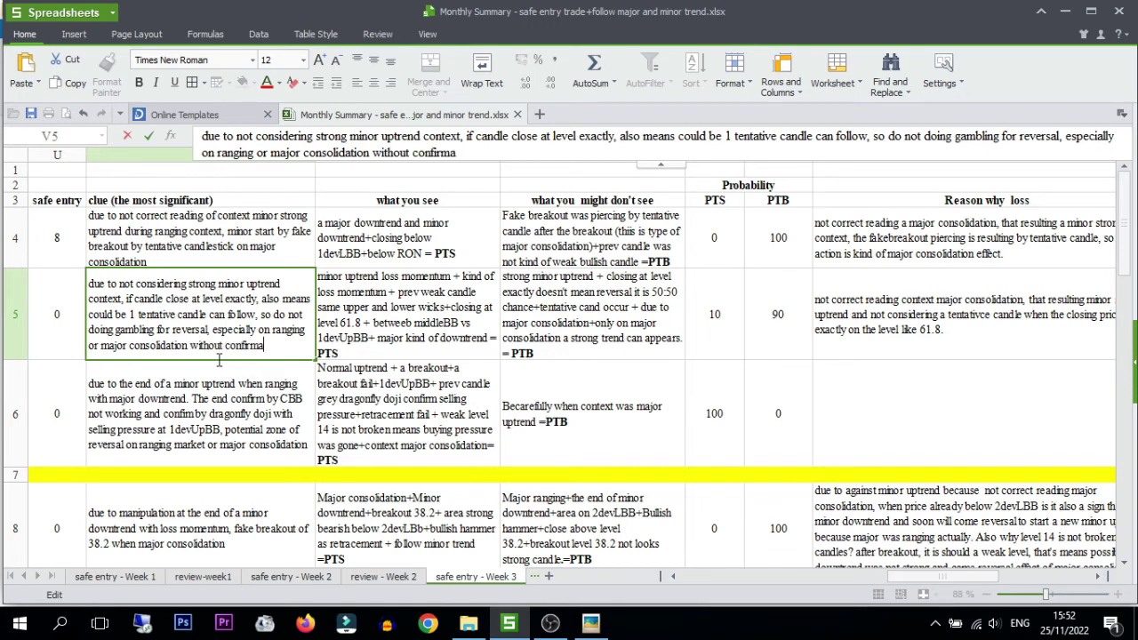
type(" candle.")
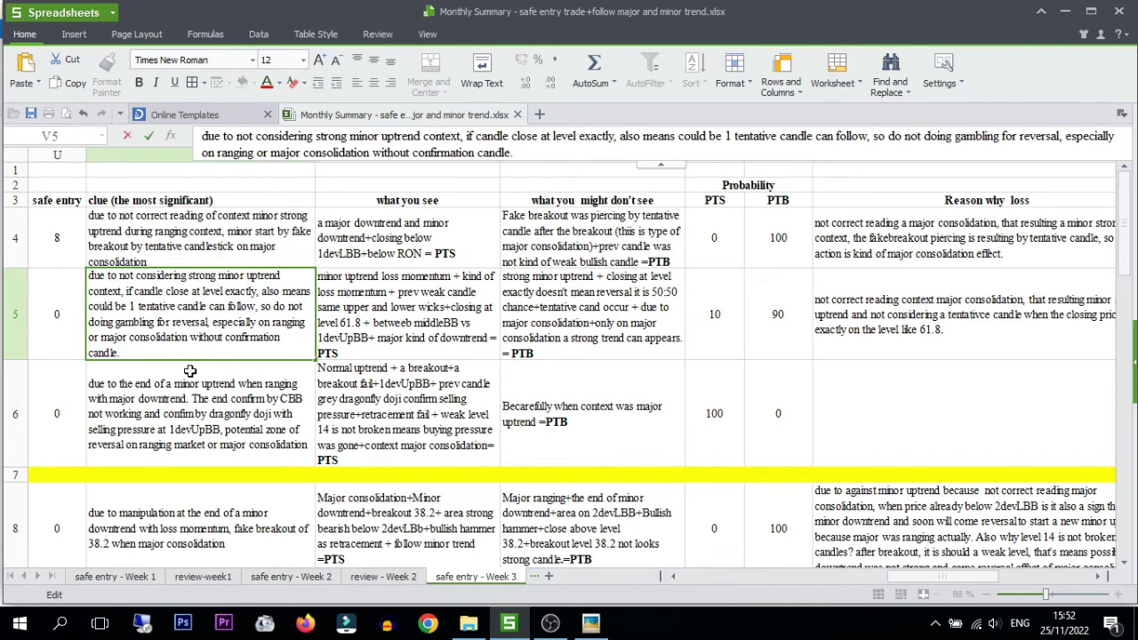
key("Return")
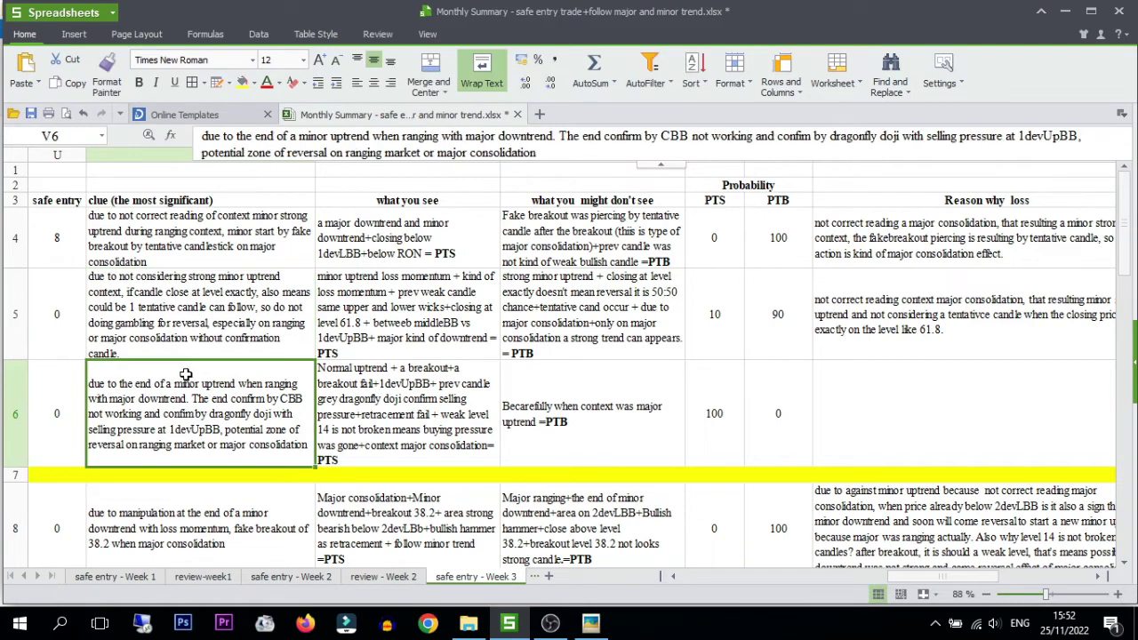
Step: Reread the row 4 and row 5 entries in the clue column
key("Up")
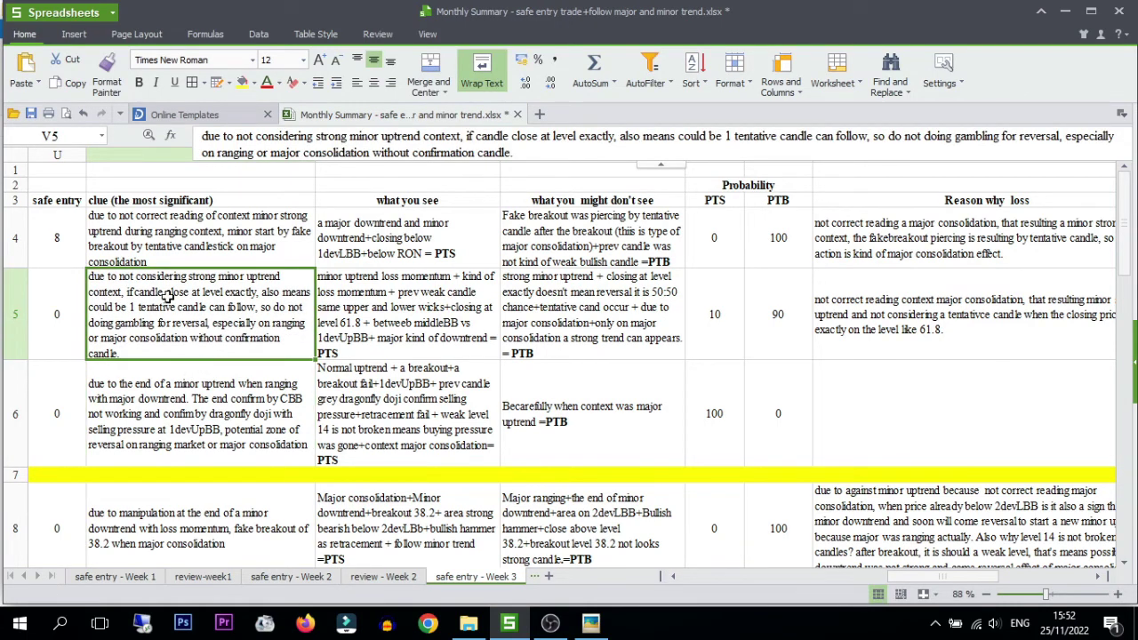
left_click(188, 232)
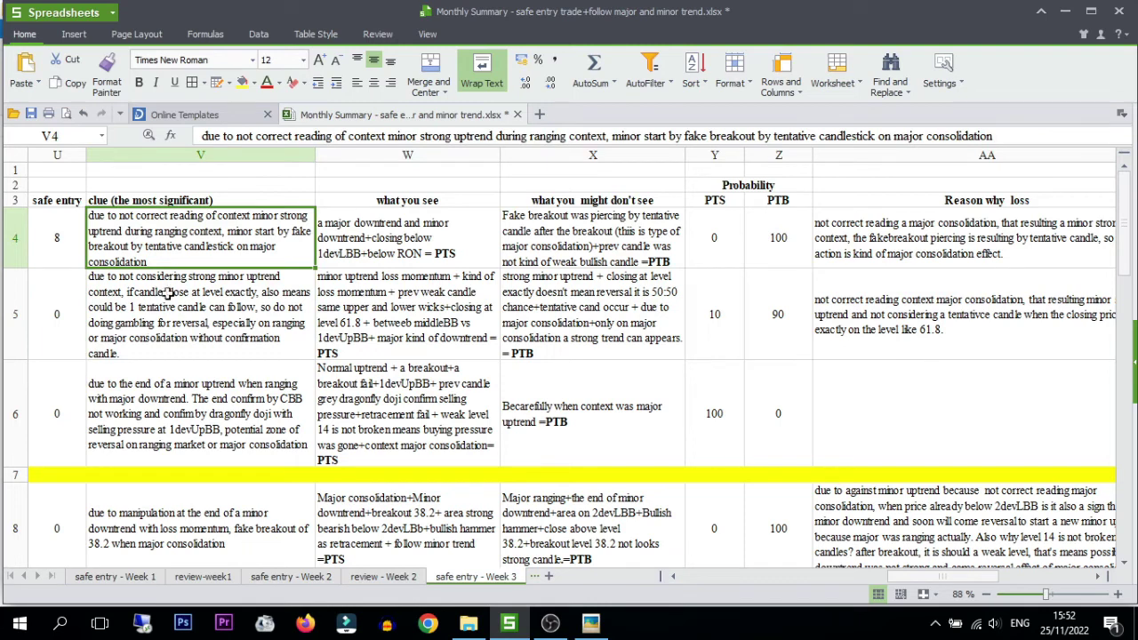
left_click(165, 296)
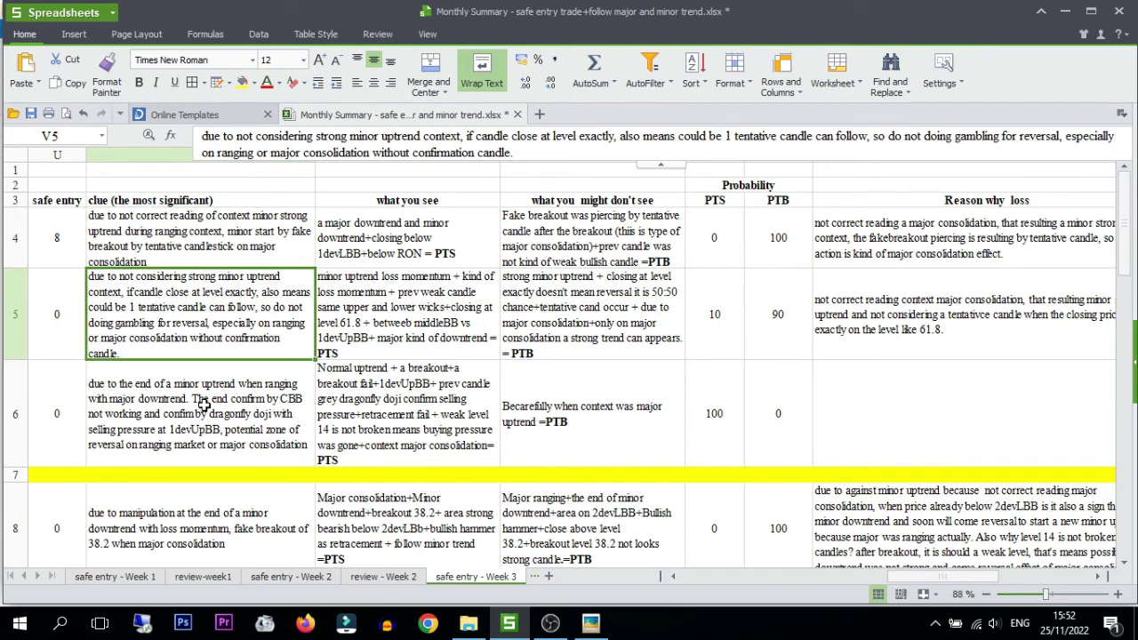
Step: Review the row 5 and row 6 clues alongside their trend details and levels
left_click(368, 322)
left_click(256, 325)
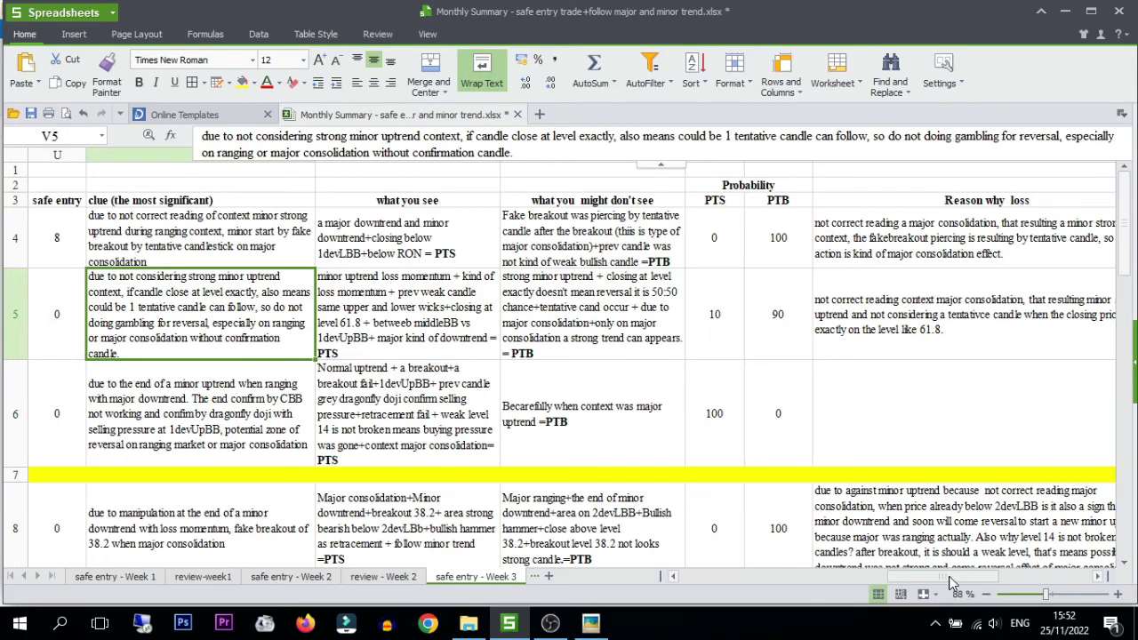
left_click_drag(940, 579, 903, 580)
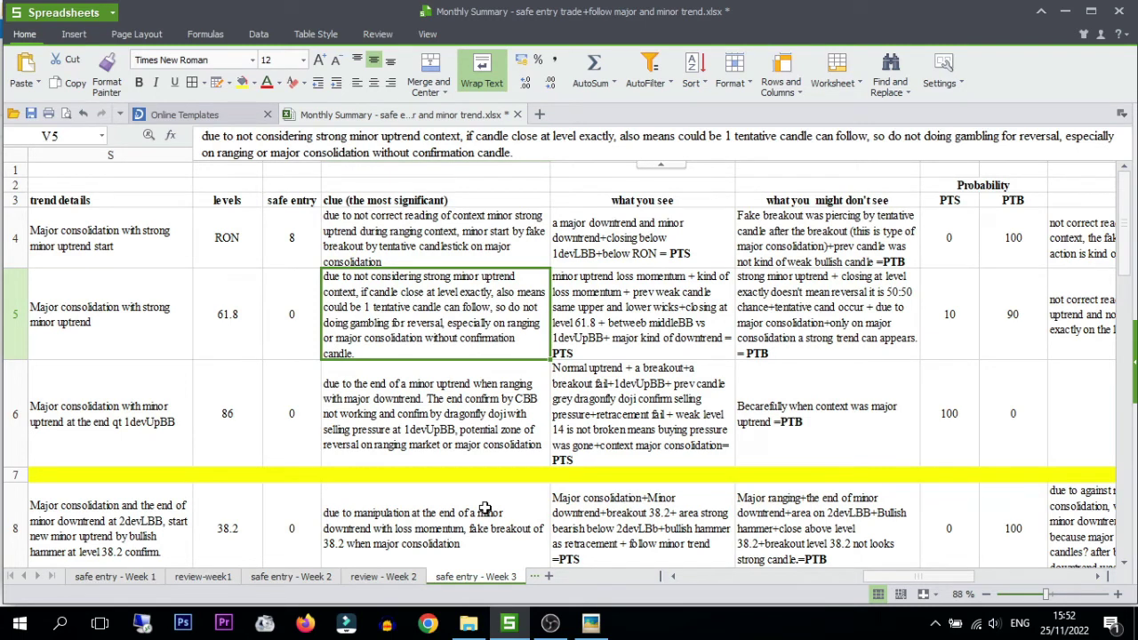
left_click(445, 407)
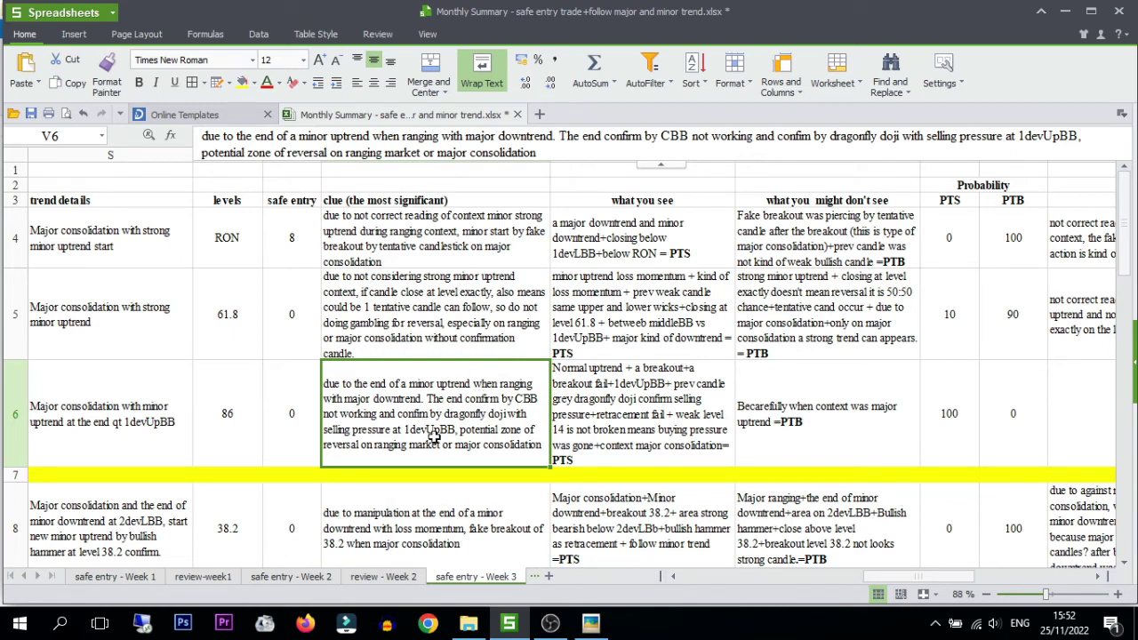
Step: Capture the OP2 chart area around the OTM entry and mark the two lowest candles with a red rectangle and a horizontal line
left_click(590, 623)
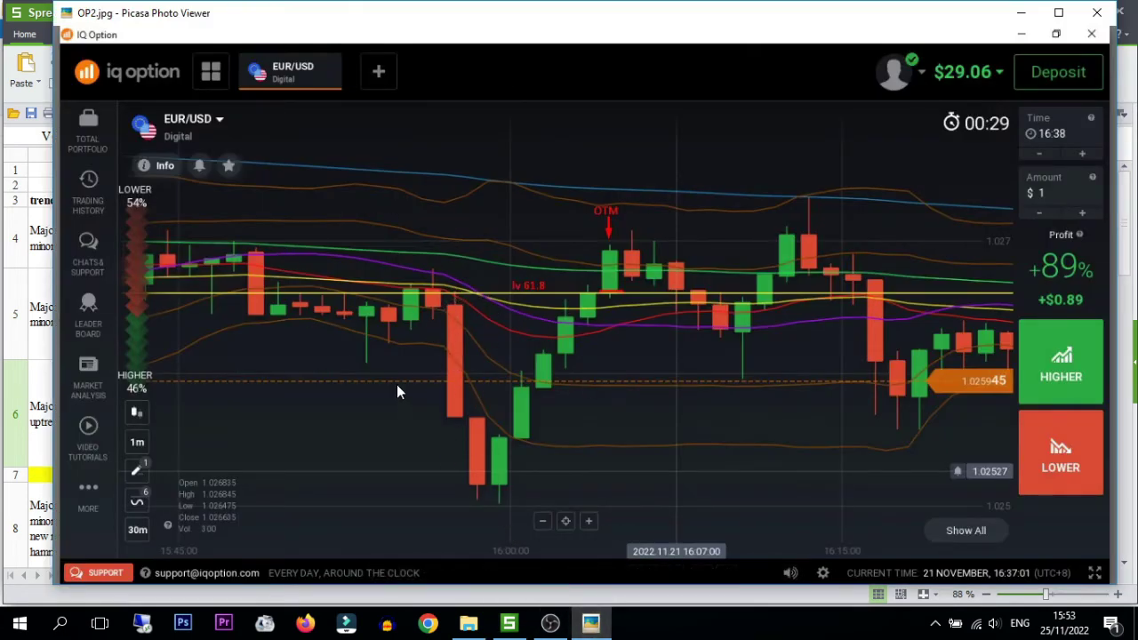
key("Print")
left_click_drag(346, 207, 710, 534)
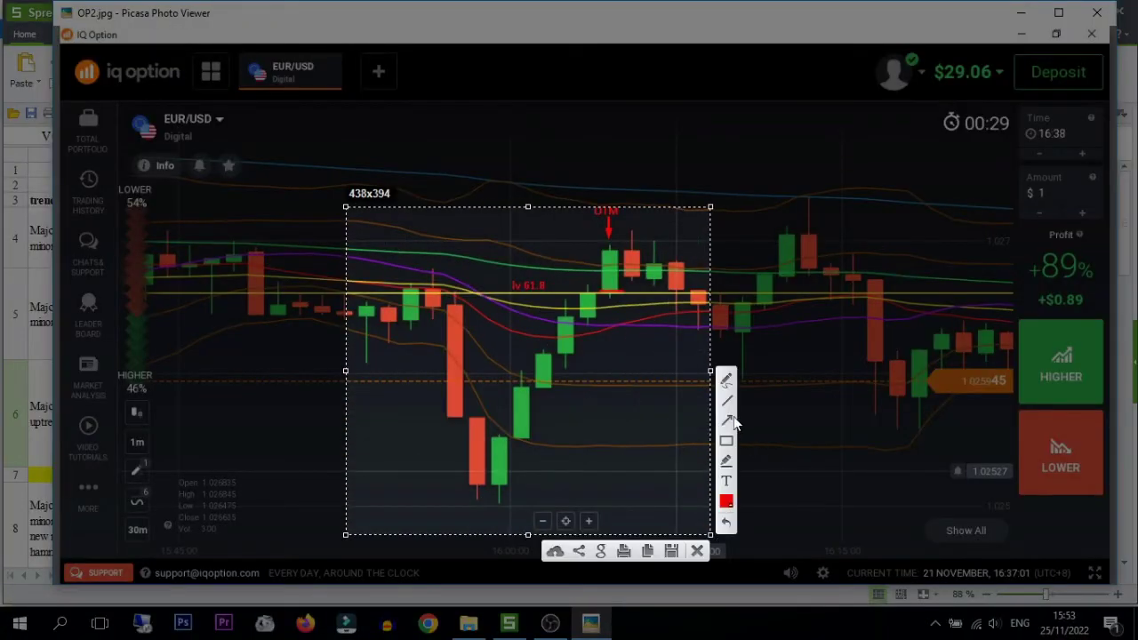
left_click(727, 440)
mouse_move(470, 416)
left_mouse_down()
mouse_move(484, 460)
mouse_move(513, 486)
left_mouse_up()
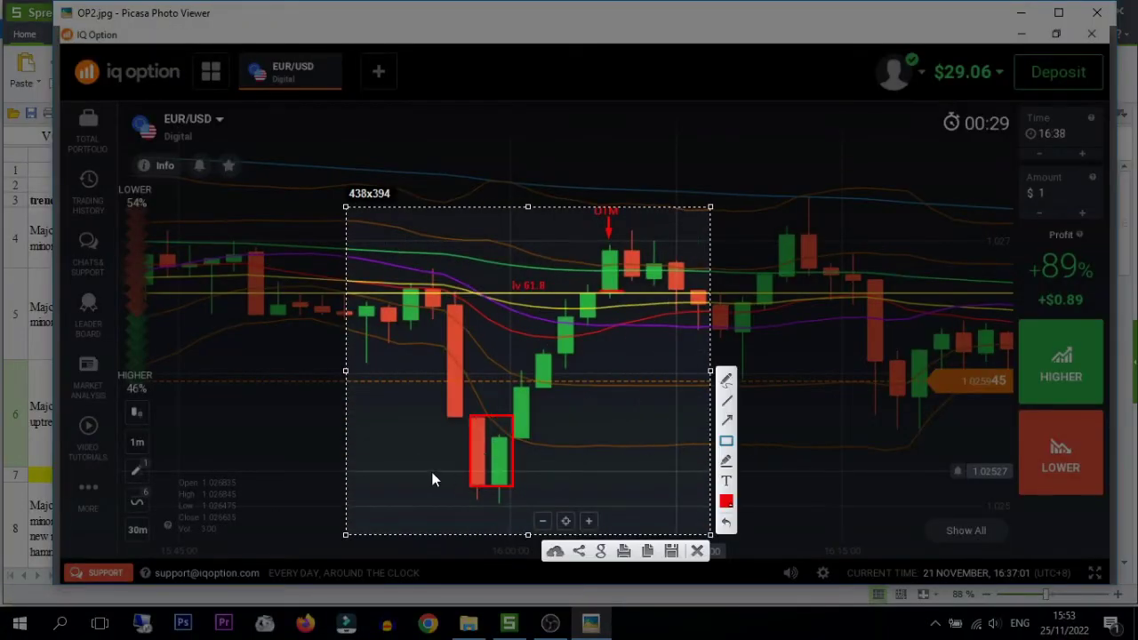
left_click_drag(425, 473, 608, 480)
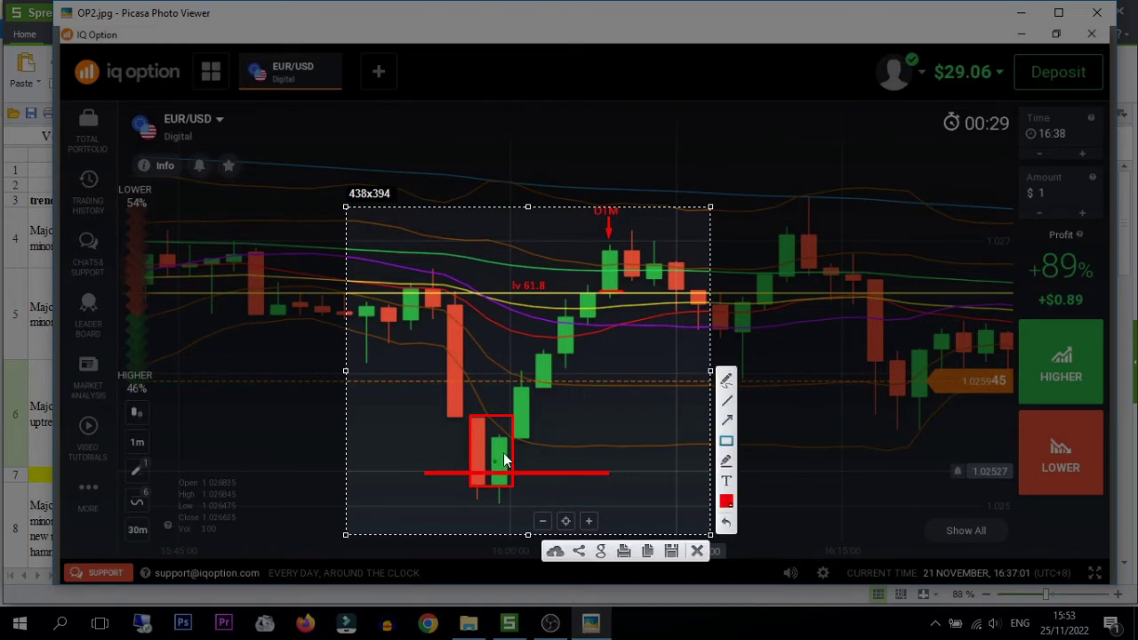
Step: Box the first rising candles on the OP2 capture and draw arrows along the uptrend and the sideways levels above it
left_click_drag(509, 440, 535, 389)
left_click_drag(501, 461, 577, 329)
left_click_drag(177, 286, 582, 281)
left_click_drag(244, 251, 454, 245)
left_click_drag(203, 203, 509, 208)
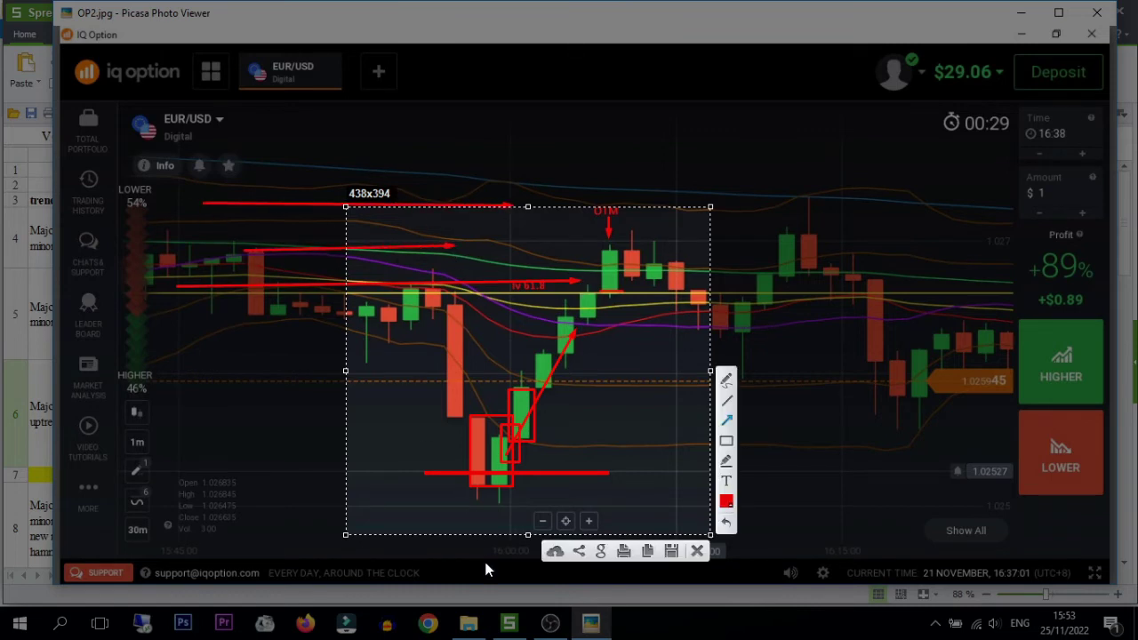
Step: Draw arrows on the OP2 capture along the sharp drop, the low, the rise and the moving averages, and discard the markup
mouse_move(467, 489)
left_mouse_down()
mouse_move(503, 491)
mouse_move(511, 420)
left_mouse_up()
left_click_drag(420, 295, 455, 402)
mouse_move(436, 316)
left_mouse_down()
mouse_move(463, 353)
mouse_move(463, 409)
left_mouse_up()
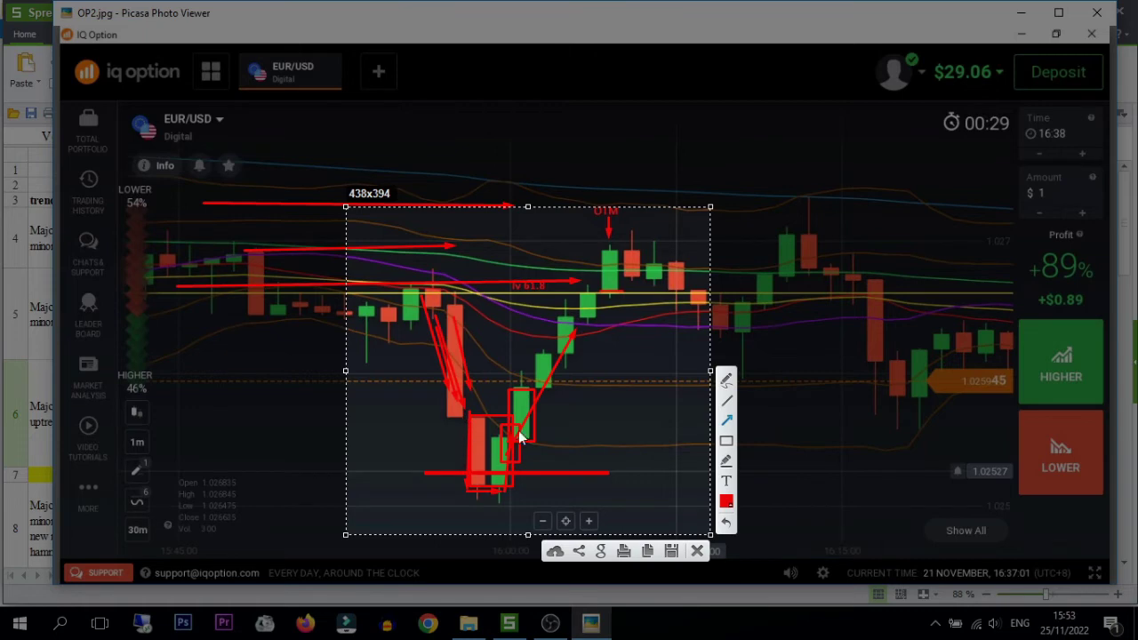
left_click_drag(555, 430, 522, 405)
left_click_drag(382, 379, 427, 388)
left_click_drag(383, 400, 425, 358)
left_click_drag(297, 260, 494, 280)
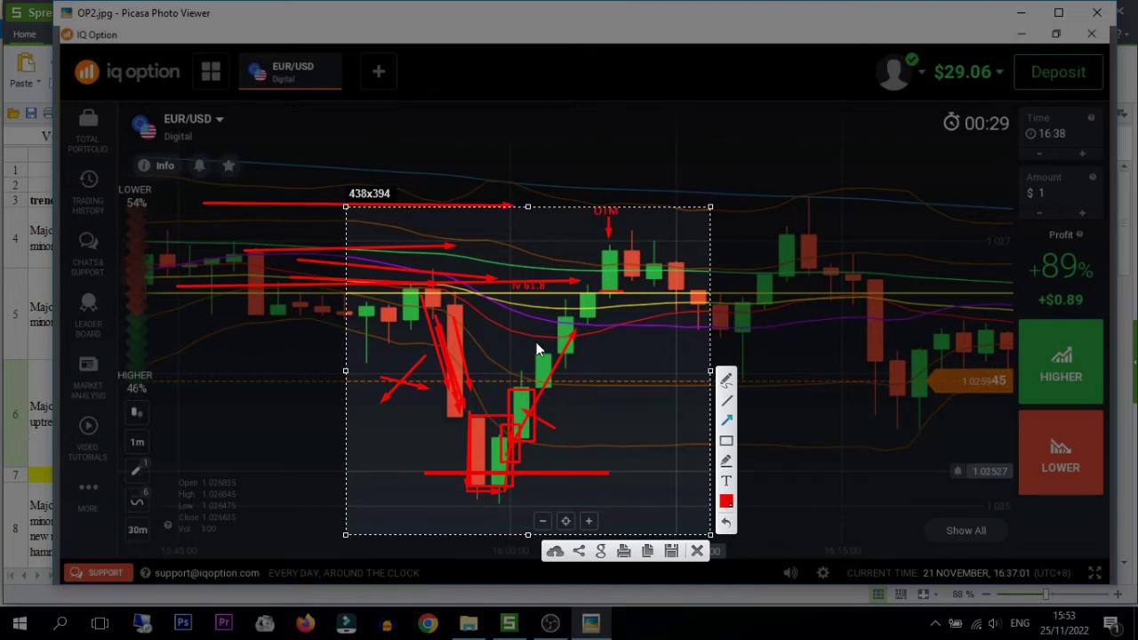
left_click_drag(544, 398, 549, 384)
mouse_move(335, 257)
left_mouse_down()
mouse_move(317, 254)
mouse_move(327, 241)
mouse_move(430, 238)
left_mouse_up()
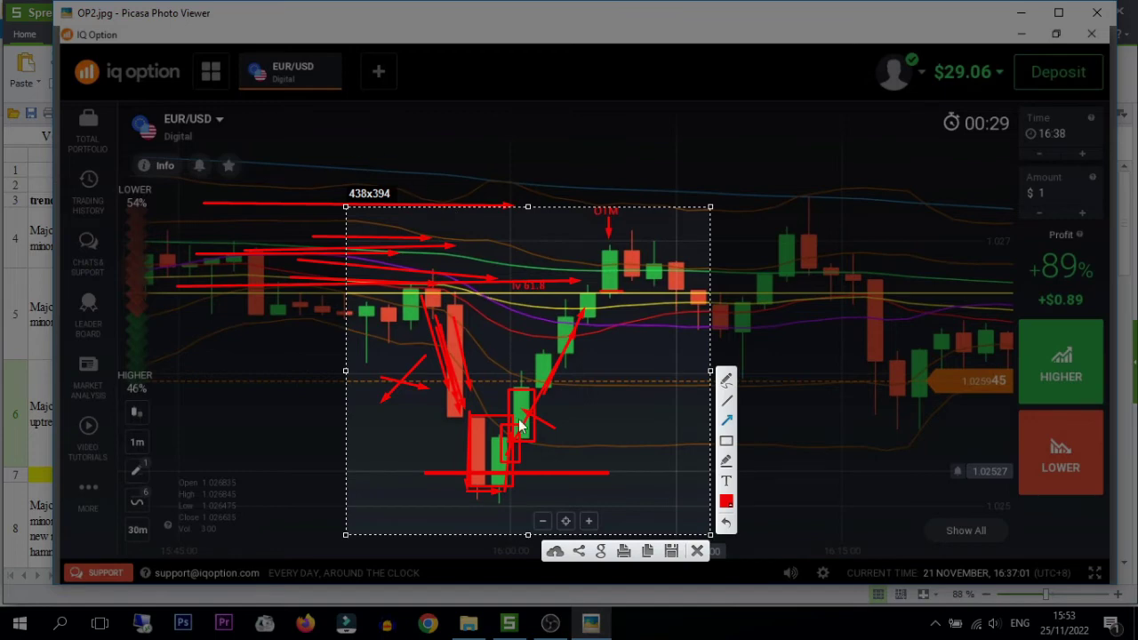
left_click(697, 550)
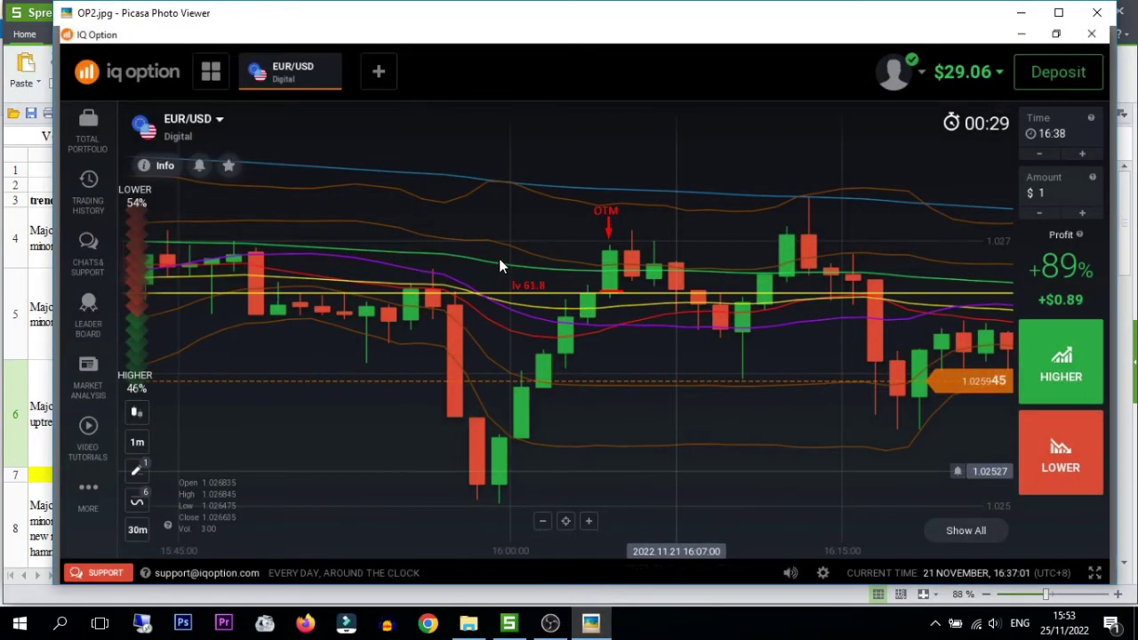
Step: Capture the OP2 chart from the sharp drop onward and outline the OTM entry candles above level 61.8 with red arrows
key("Print")
left_click_drag(406, 193, 882, 485)
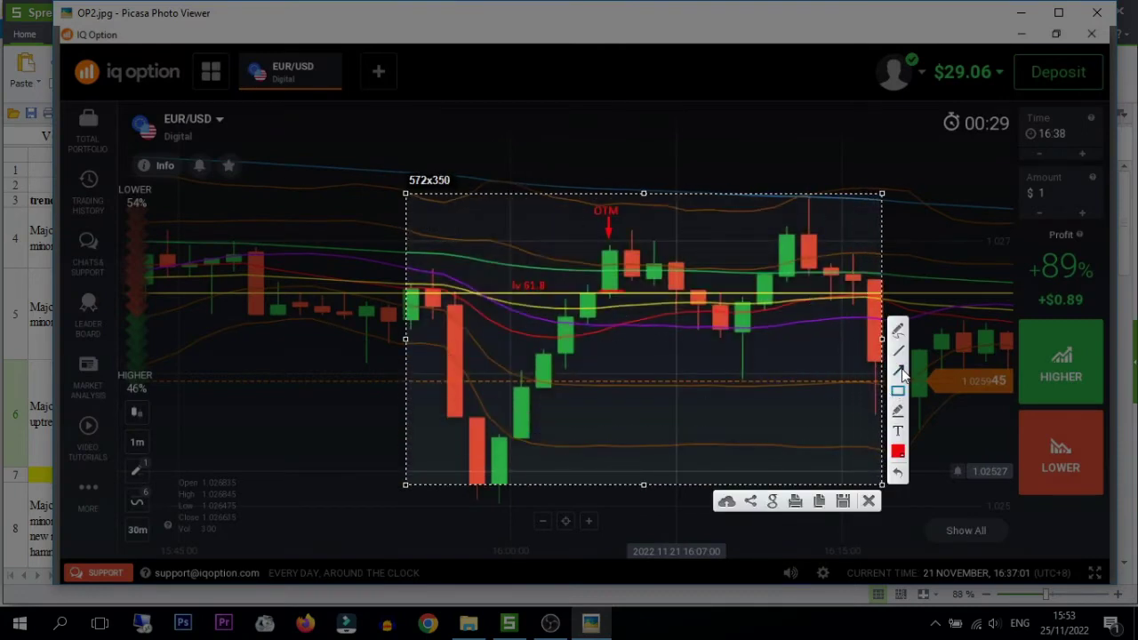
left_click(898, 372)
left_click_drag(613, 298, 614, 305)
mouse_move(598, 230)
left_mouse_down()
mouse_move(601, 291)
mouse_move(640, 291)
left_mouse_up()
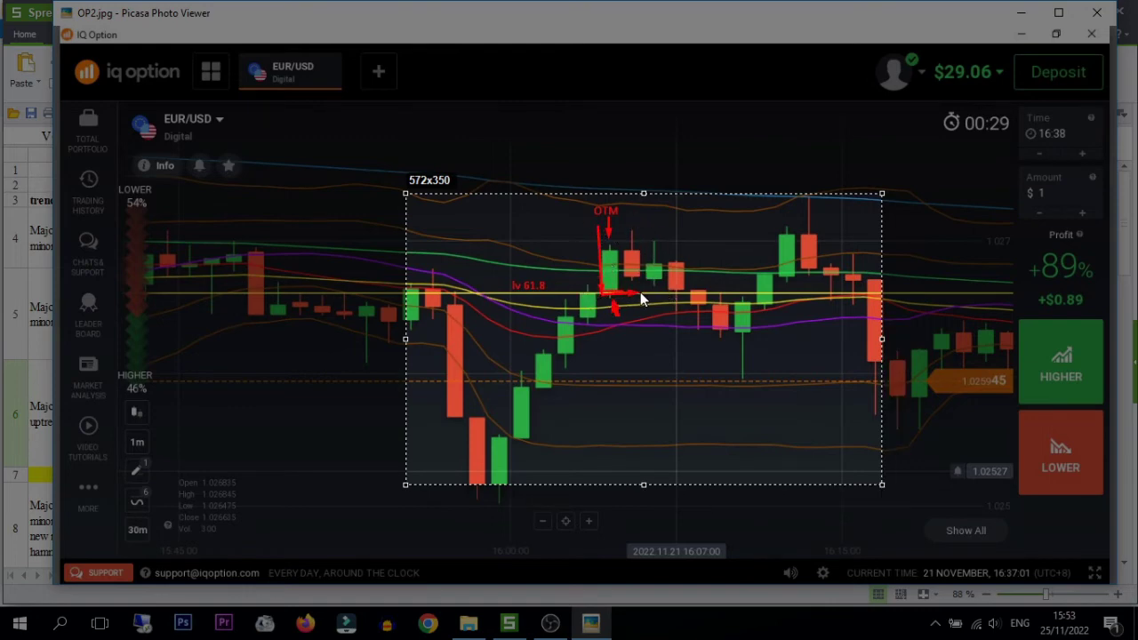
left_click_drag(638, 246, 605, 236)
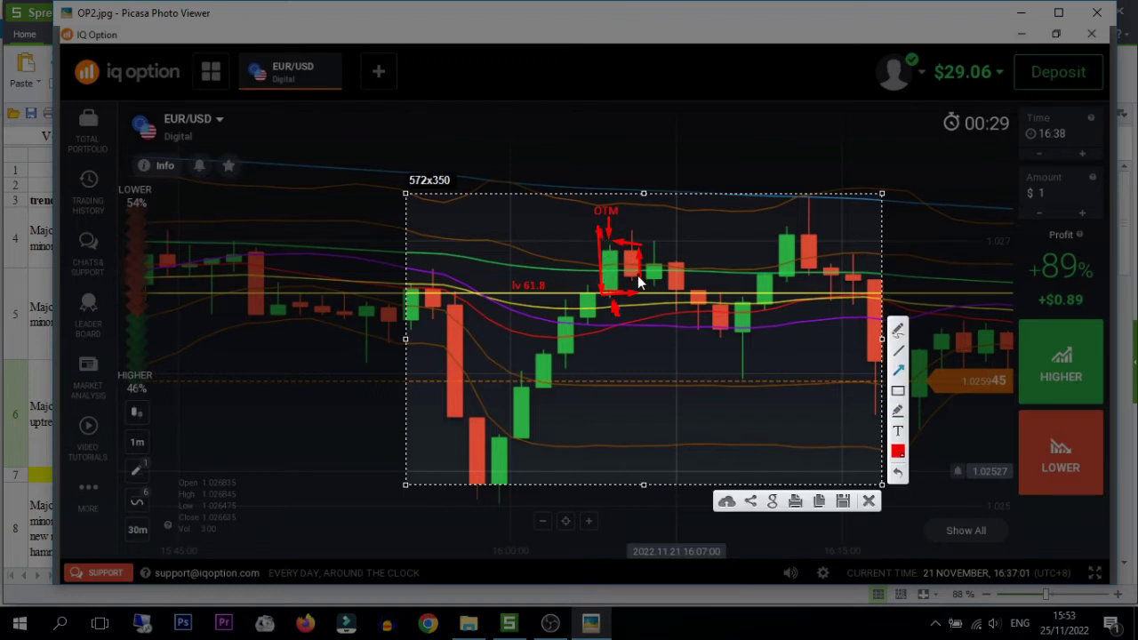
Step: Add arrows around the candles following the OTM entry and around the two lowest candles, and discard the OP2 markup
mouse_move(610, 298)
left_mouse_down()
mouse_move(610, 252)
mouse_move(656, 233)
left_mouse_up()
left_click_drag(623, 285, 633, 299)
mouse_move(467, 416)
left_mouse_down()
mouse_move(474, 493)
mouse_move(508, 492)
mouse_move(507, 417)
left_mouse_up()
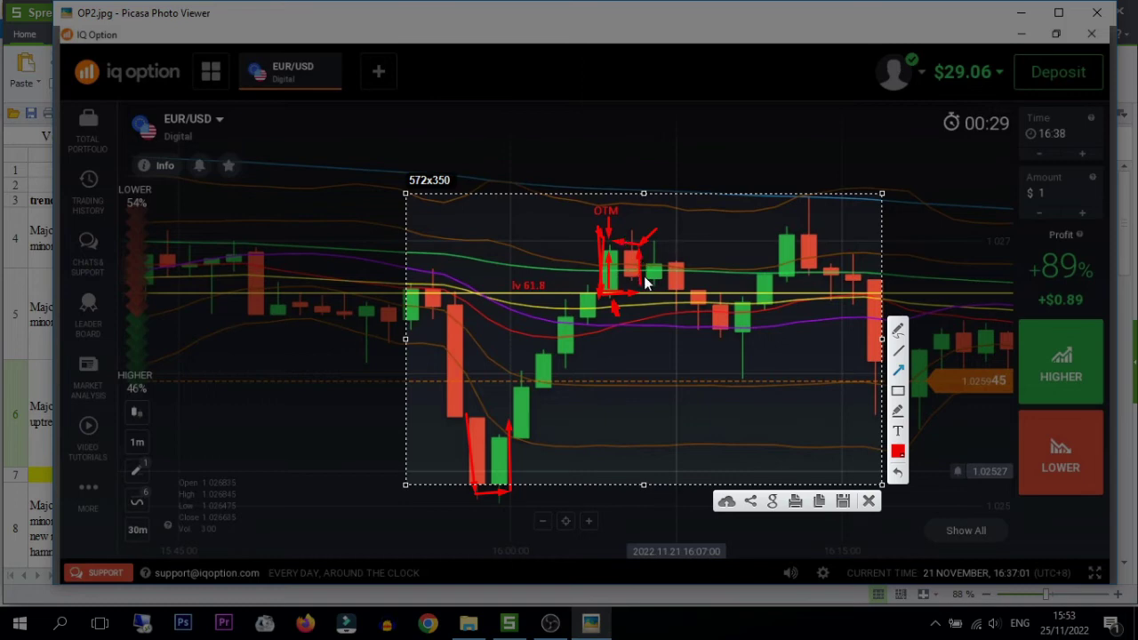
left_click_drag(672, 246, 569, 281)
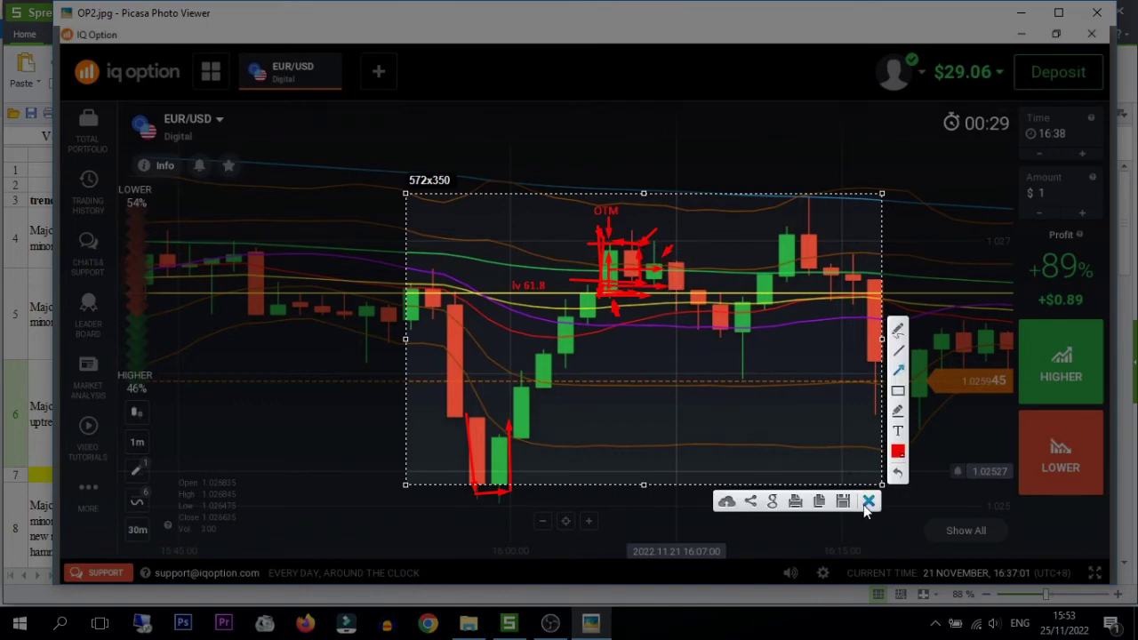
left_click(868, 501)
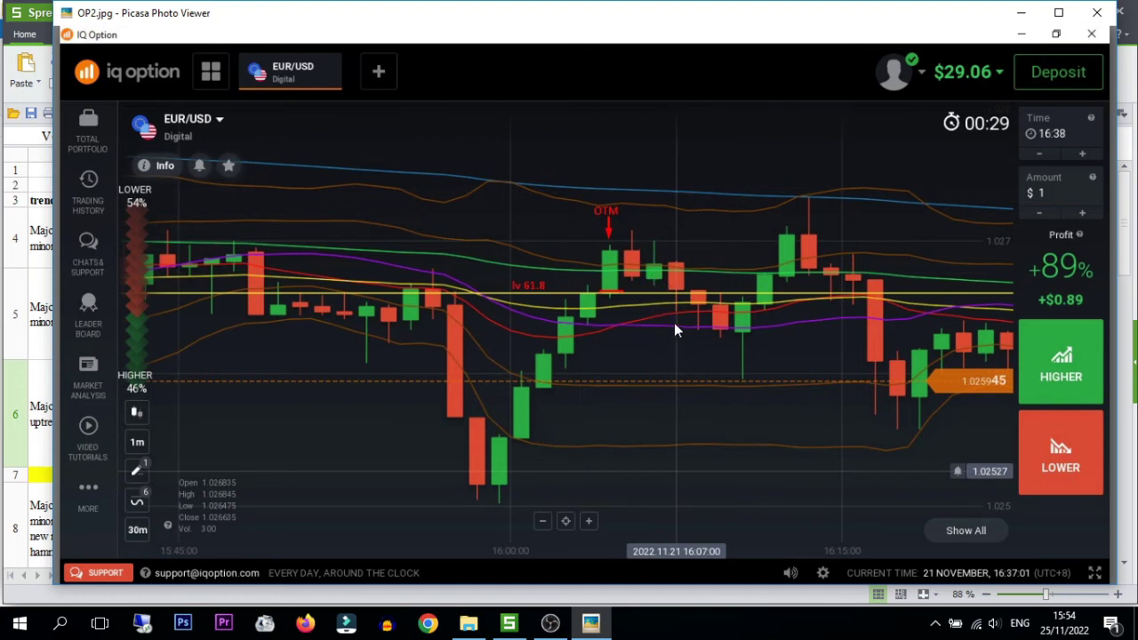
Step: Check the row 5 trend details in the journal and bring up the OP3 chart
key("Escape")
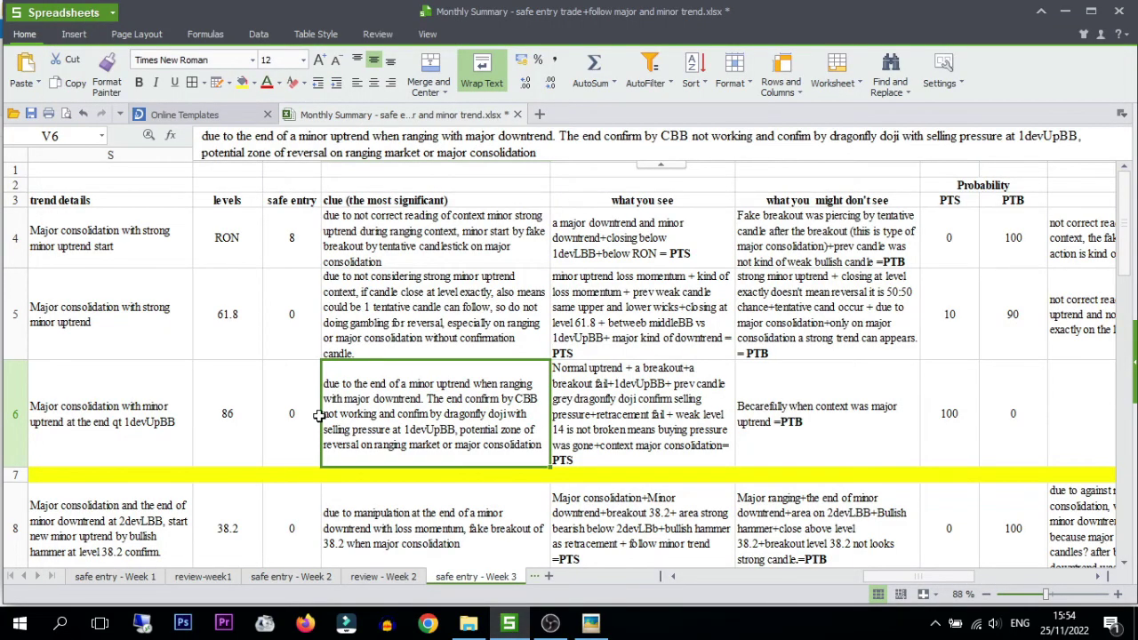
key("Up")
key("Left")
key("Left")
key("Left")
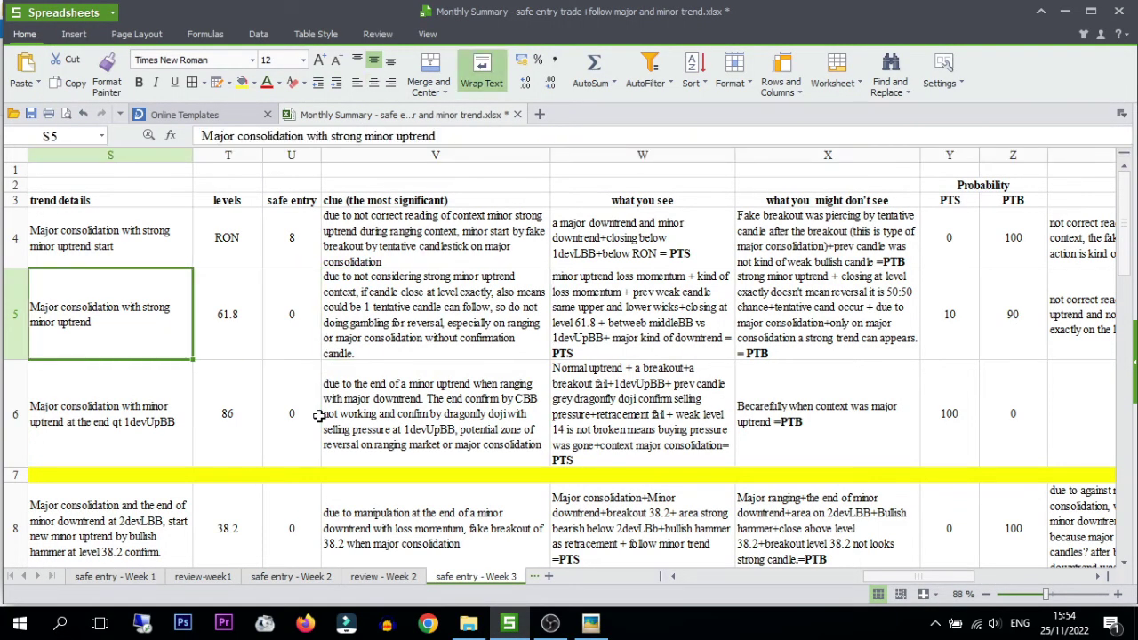
left_click(590, 624)
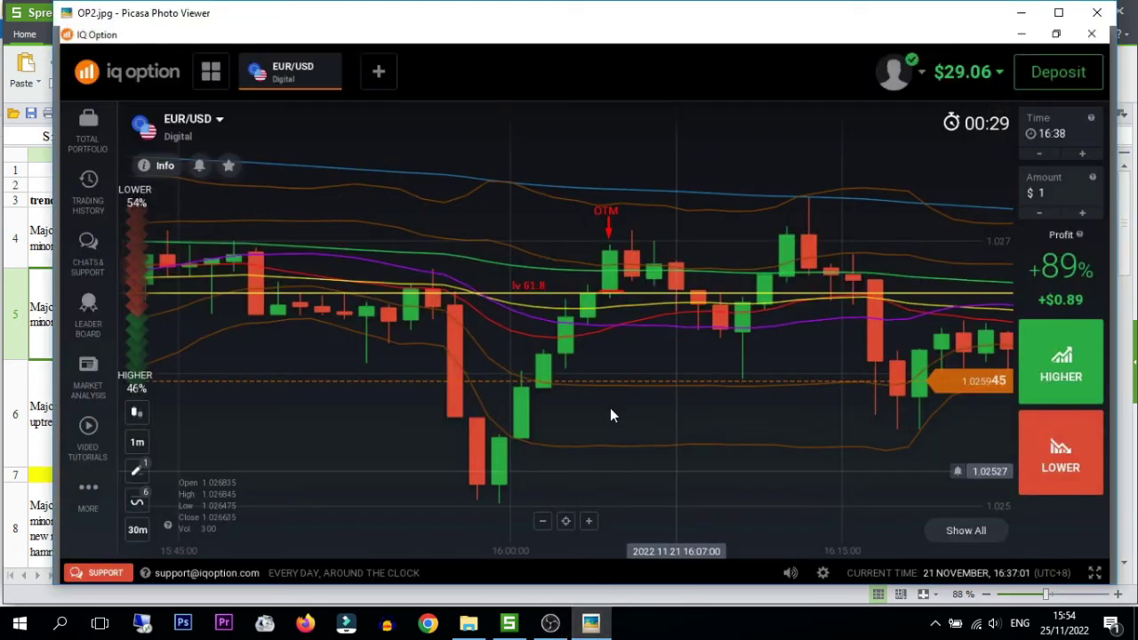
key("Right")
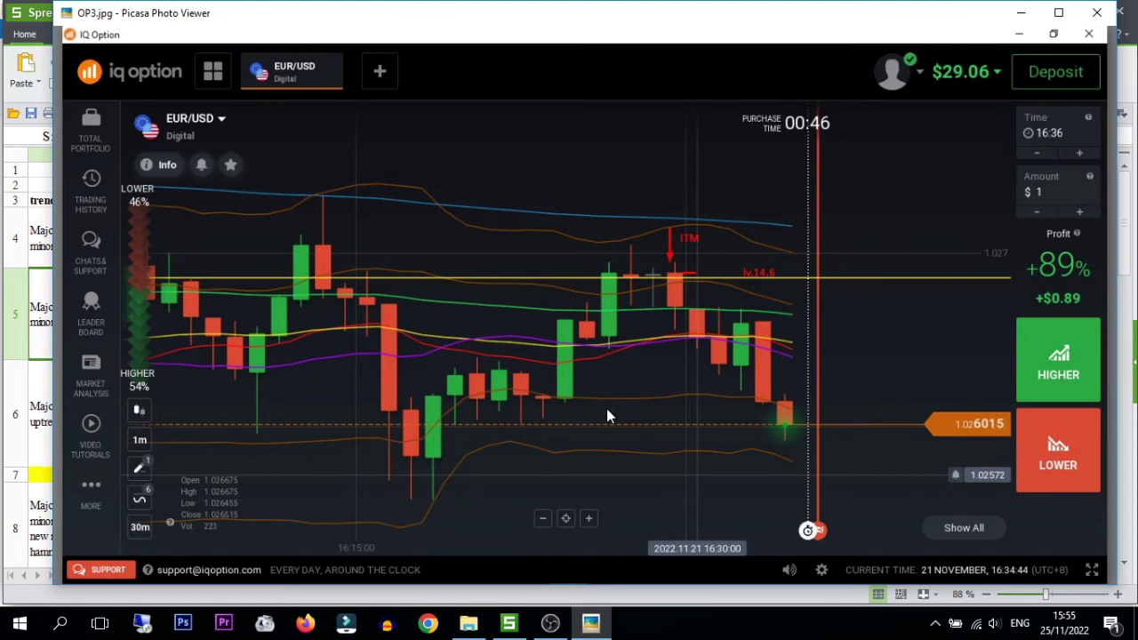
Step: Capture the OP3 chart area around the ITM entry and outline the three-candle rise before it with red arrows
key("Print")
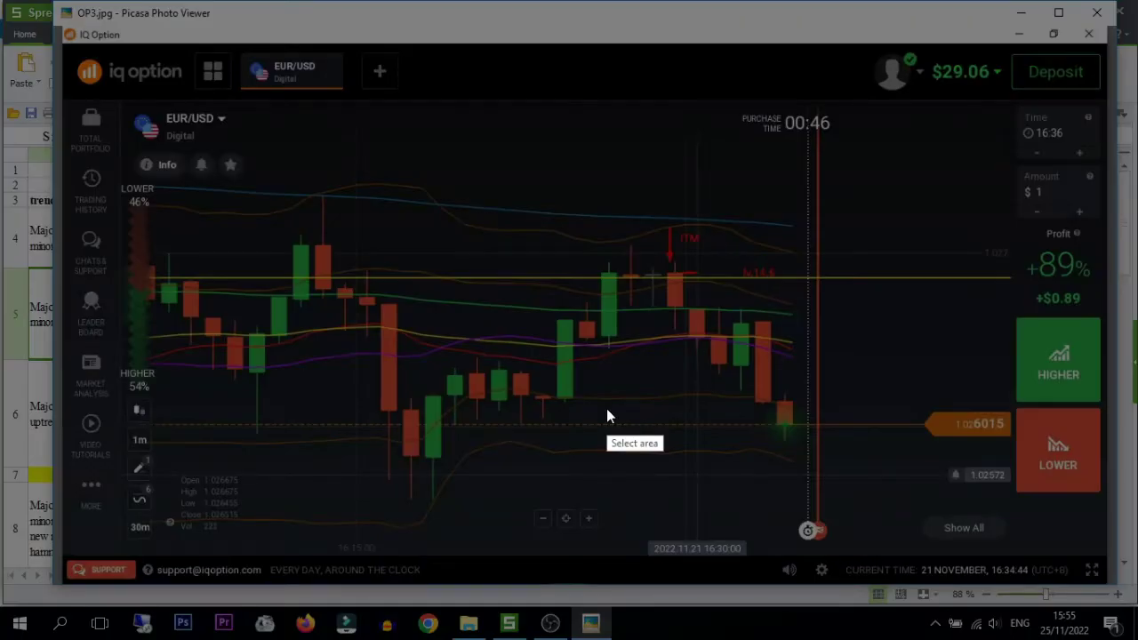
left_click_drag(413, 182, 908, 519)
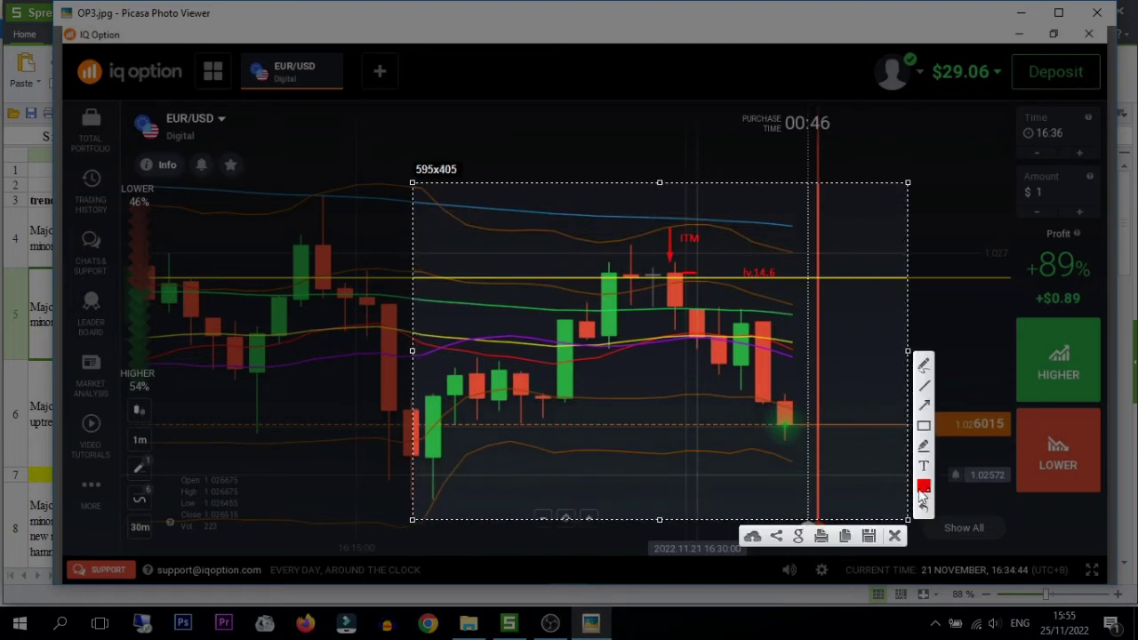
left_click(924, 406)
left_click_drag(607, 336, 608, 278)
left_click_drag(564, 399, 562, 309)
left_click_drag(575, 301, 614, 272)
mouse_move(554, 251)
left_mouse_down()
mouse_move(554, 410)
mouse_move(620, 405)
left_mouse_up()
left_click_drag(621, 404, 627, 256)
left_click_drag(626, 253, 555, 253)
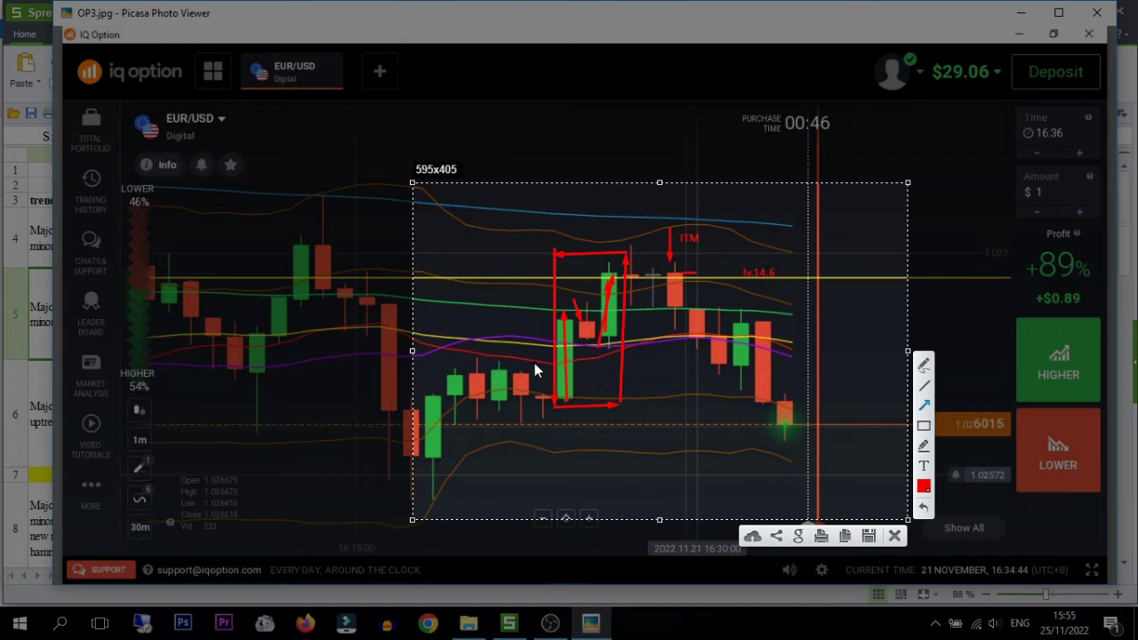
Step: Point arrows at the doji candles near level 14.6 and mark the earlier swing high with a long horizontal arrow
left_click_drag(610, 212, 634, 258)
left_click_drag(614, 347, 610, 313)
left_click_drag(654, 236, 648, 244)
left_click_drag(281, 197, 752, 196)
mouse_move(318, 201)
left_mouse_down()
mouse_move(317, 295)
mouse_move(326, 202)
left_mouse_up()
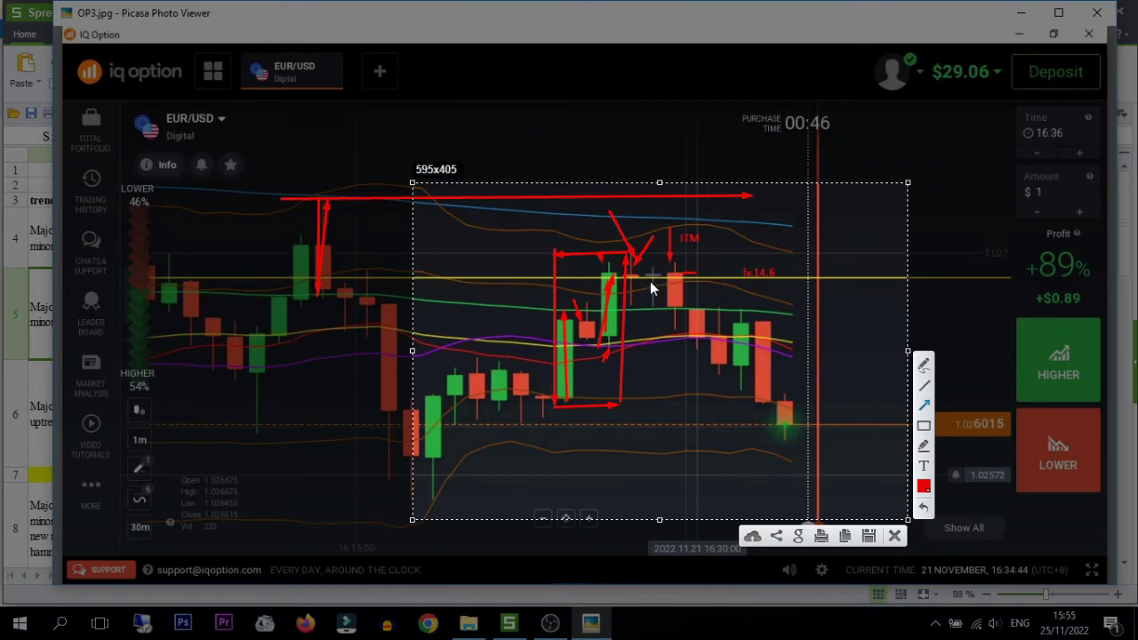
left_click_drag(655, 252, 655, 267)
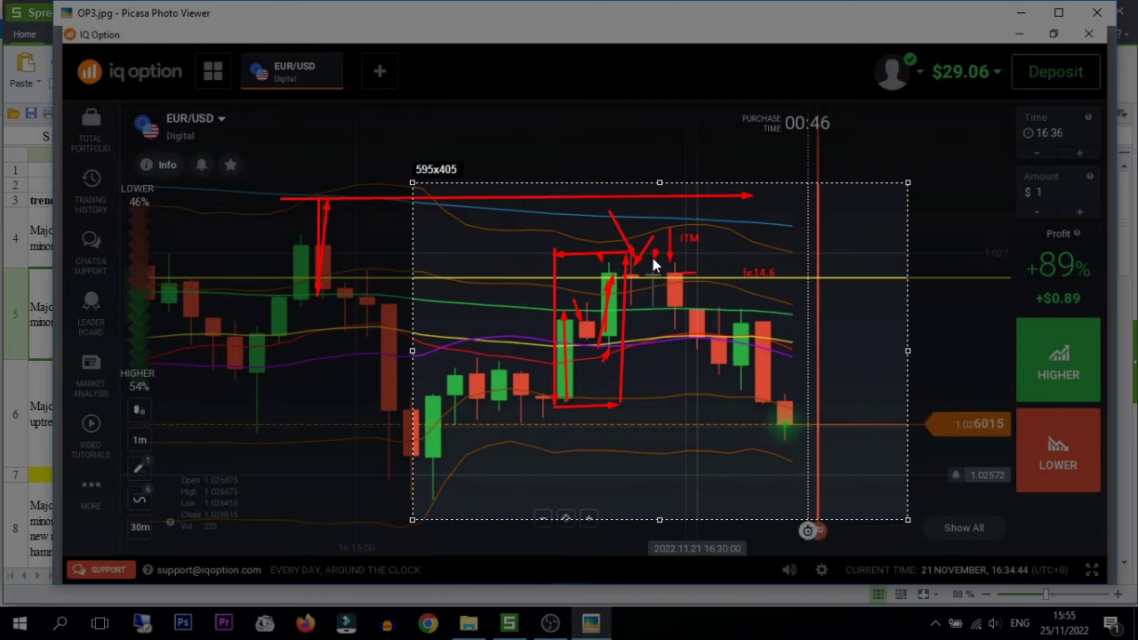
mouse_move(647, 275)
left_mouse_down()
mouse_move(646, 234)
mouse_move(656, 233)
left_mouse_up()
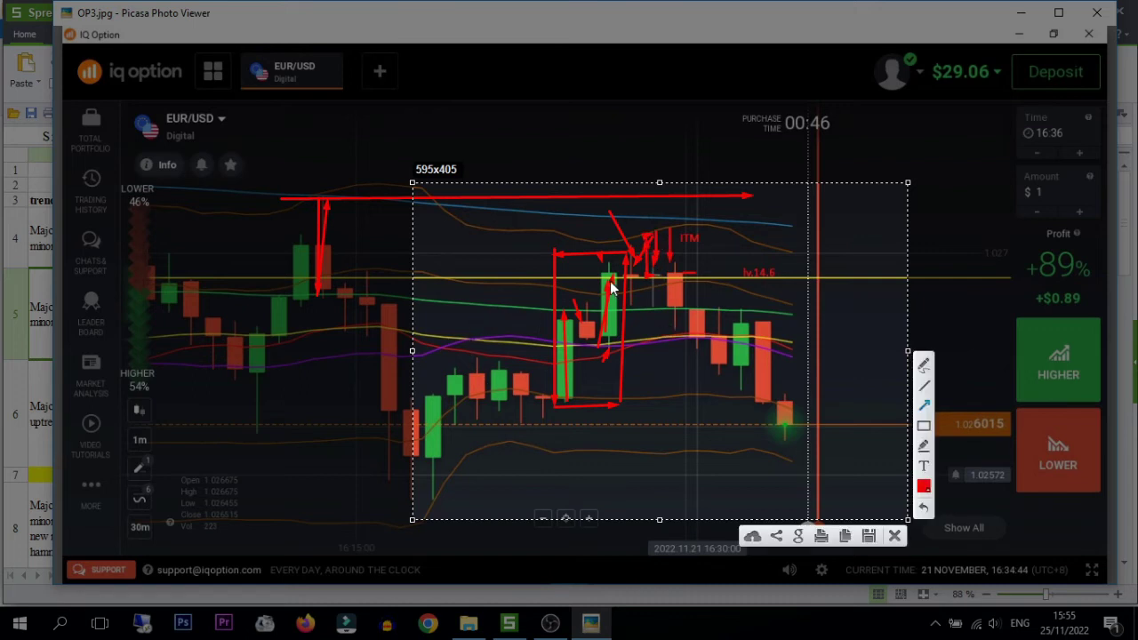
Step: Draw arrows along the last rising candle, between the dojis and horizontally below level 14.6, and discard the OP3 markup
left_click_drag(612, 343, 611, 266)
left_click_drag(631, 275, 660, 276)
left_click_drag(528, 291, 831, 290)
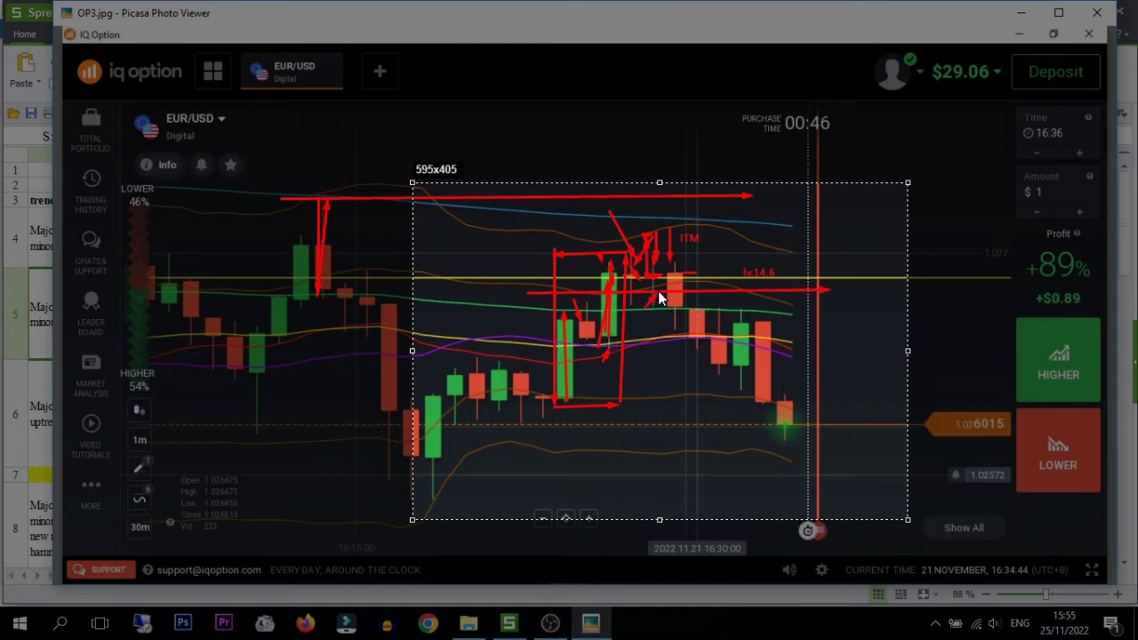
left_click(895, 537)
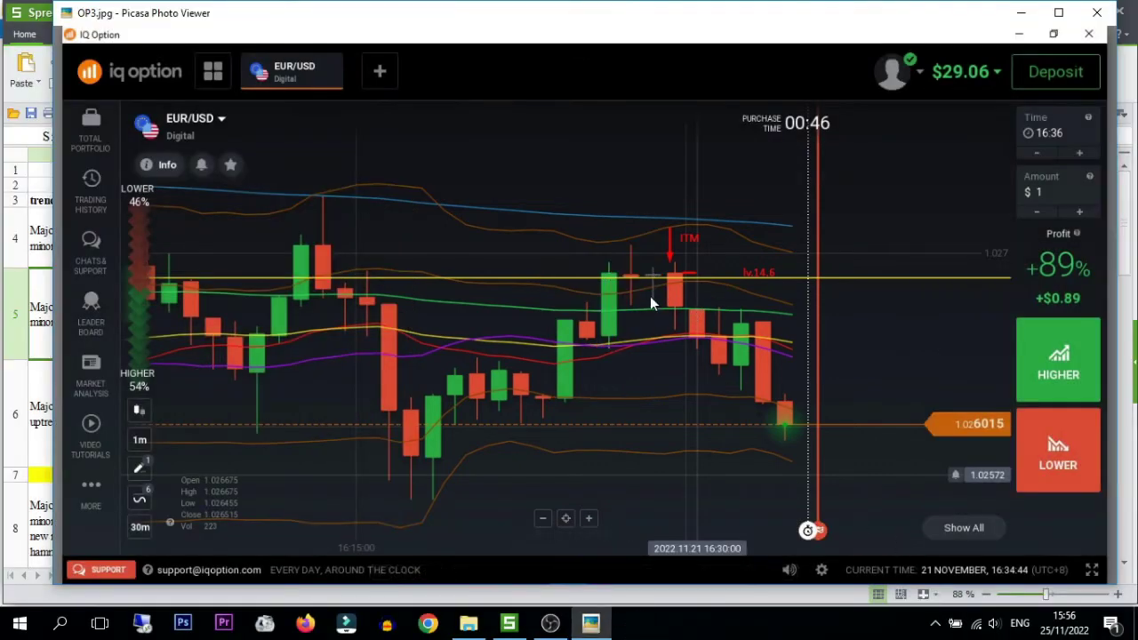
Step: Capture the OP3 area around the ITM entry, draw a short mark across the doji candles, and discard the capture
key("Print")
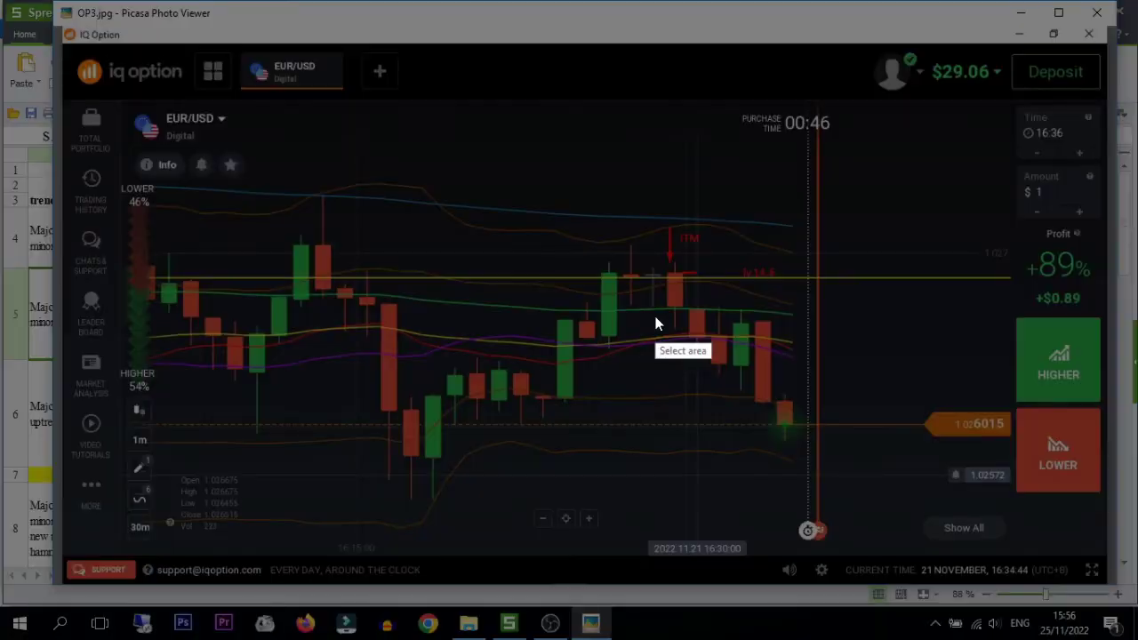
left_click_drag(508, 208, 905, 368)
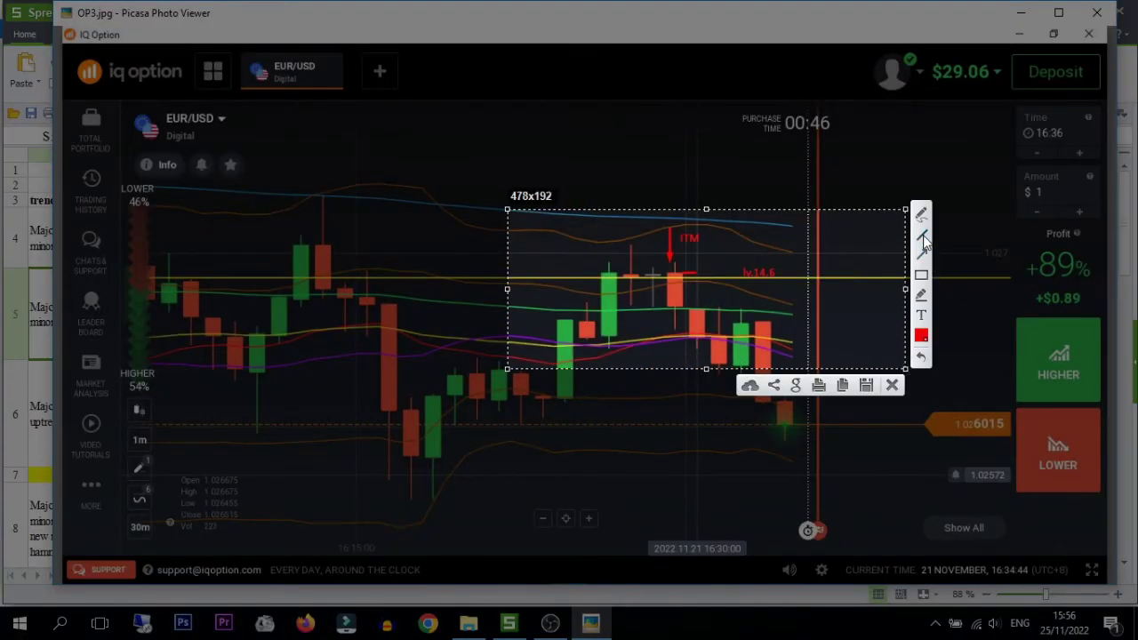
left_click_drag(639, 264, 680, 268)
left_click(892, 385)
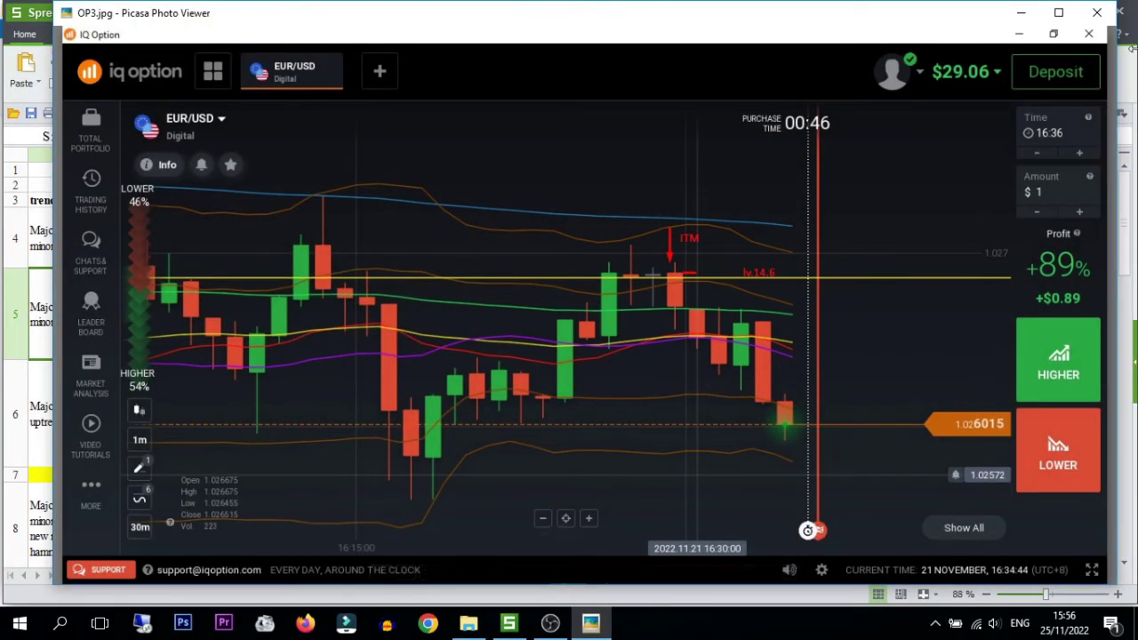
Step: Close the OP3 chart and reread the row 6 clue in cell V6 of the journal
left_click(1093, 15)
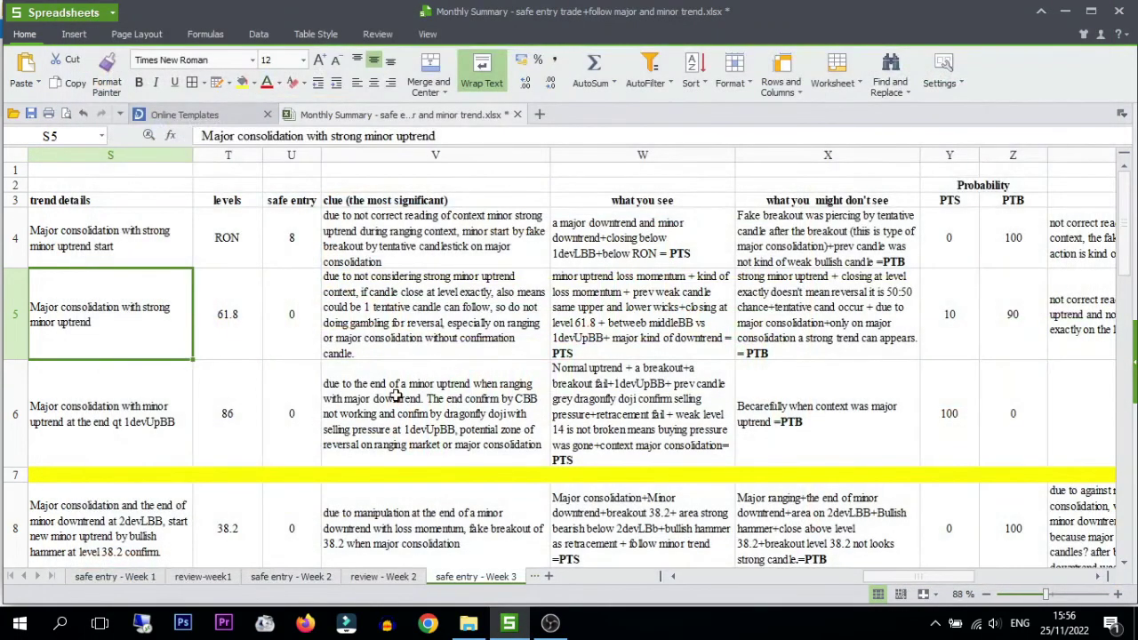
left_click(378, 431)
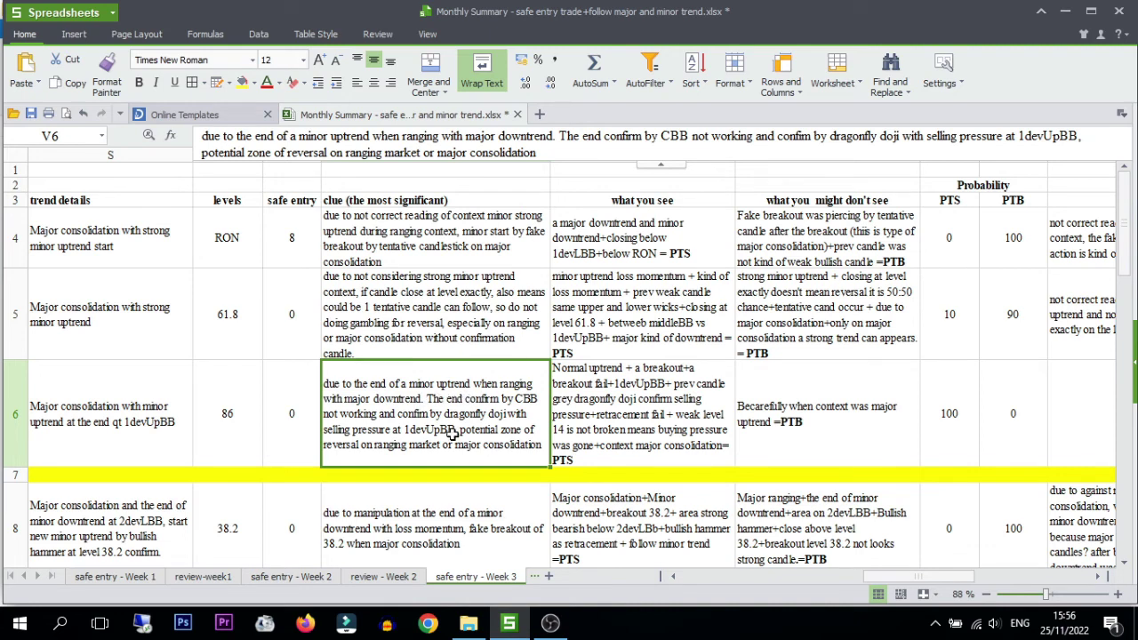
Step: Reopen the OP3 chart, capture its candle area, and draw arrows up the last rise and horizontally along level 14.6
left_click(468, 623)
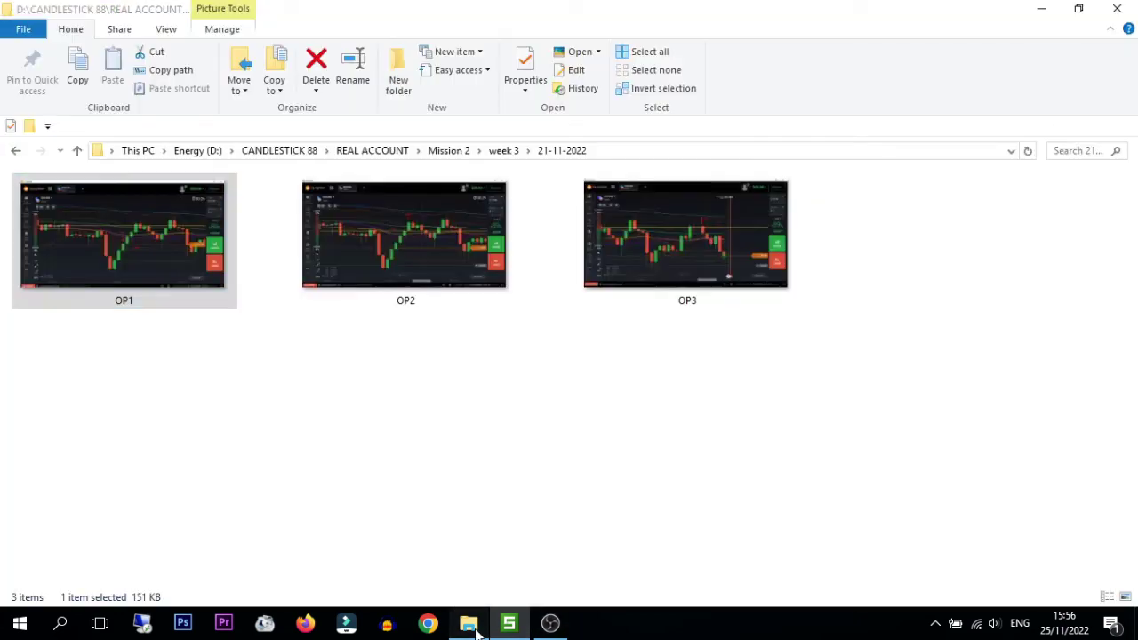
left_click(668, 239)
double_click(669, 239)
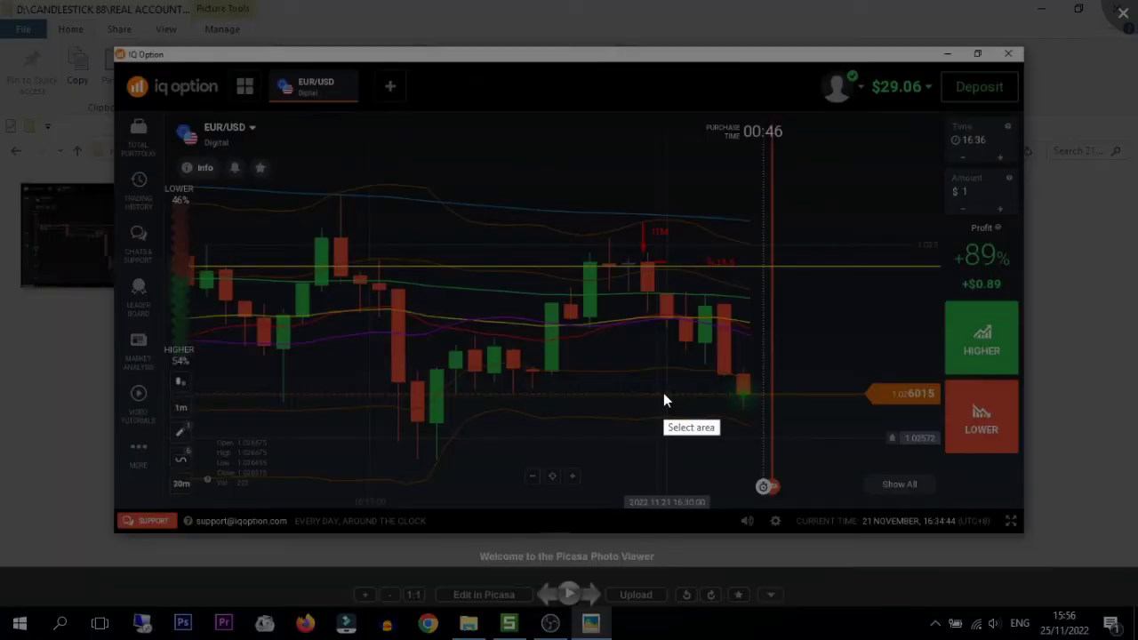
left_click_drag(326, 160, 858, 503)
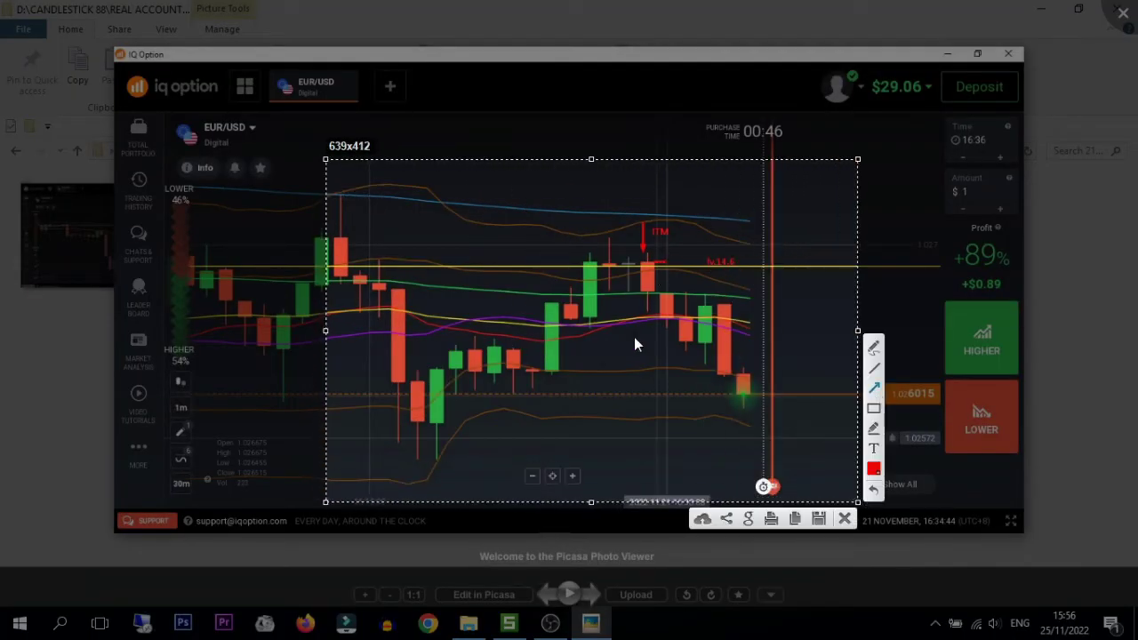
left_click_drag(548, 397, 580, 297)
left_click_drag(501, 273, 702, 274)
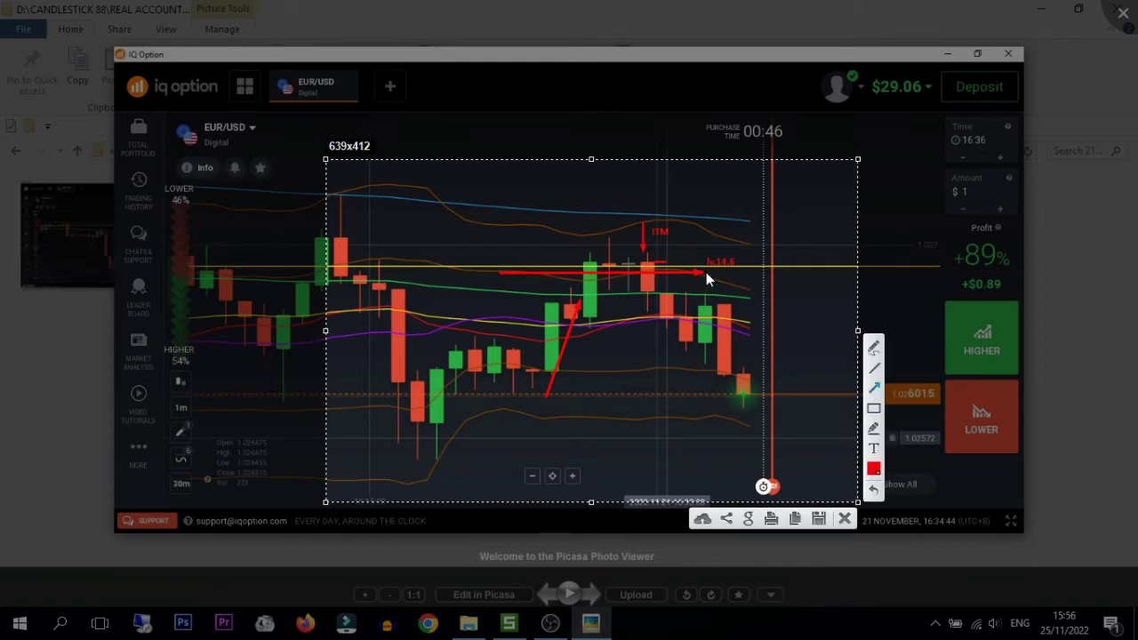
Step: Outline the last rising candles with arrows, point out the breakout candle and the small red candle, and discard the OP3 markup
left_click_drag(542, 252, 544, 329)
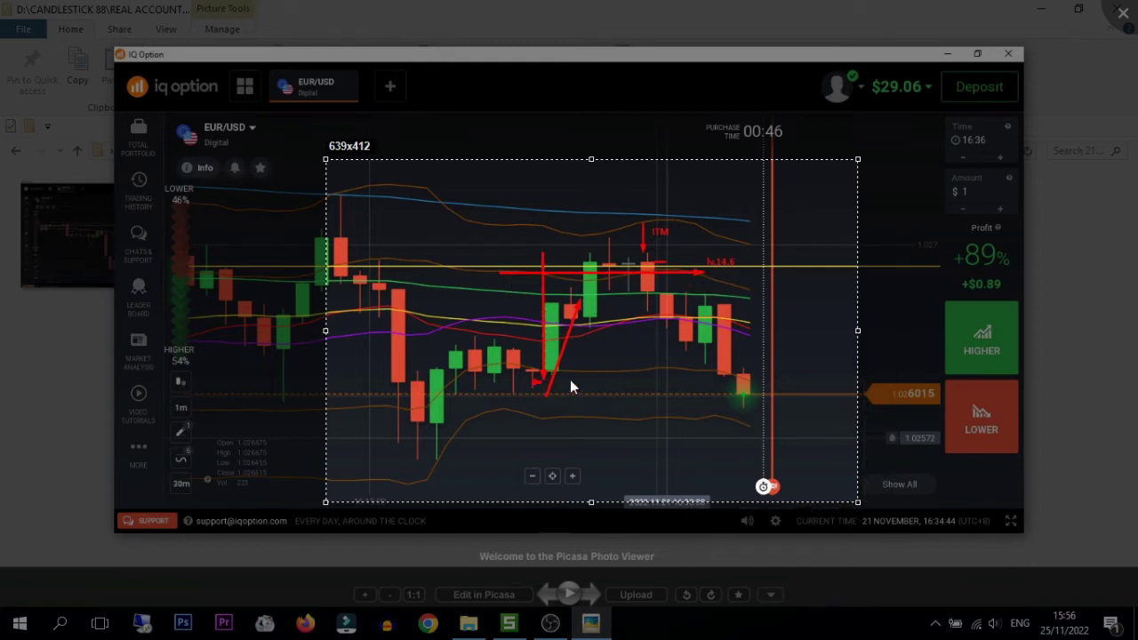
mouse_move(600, 297)
left_mouse_down()
mouse_move(592, 257)
mouse_move(545, 254)
left_mouse_up()
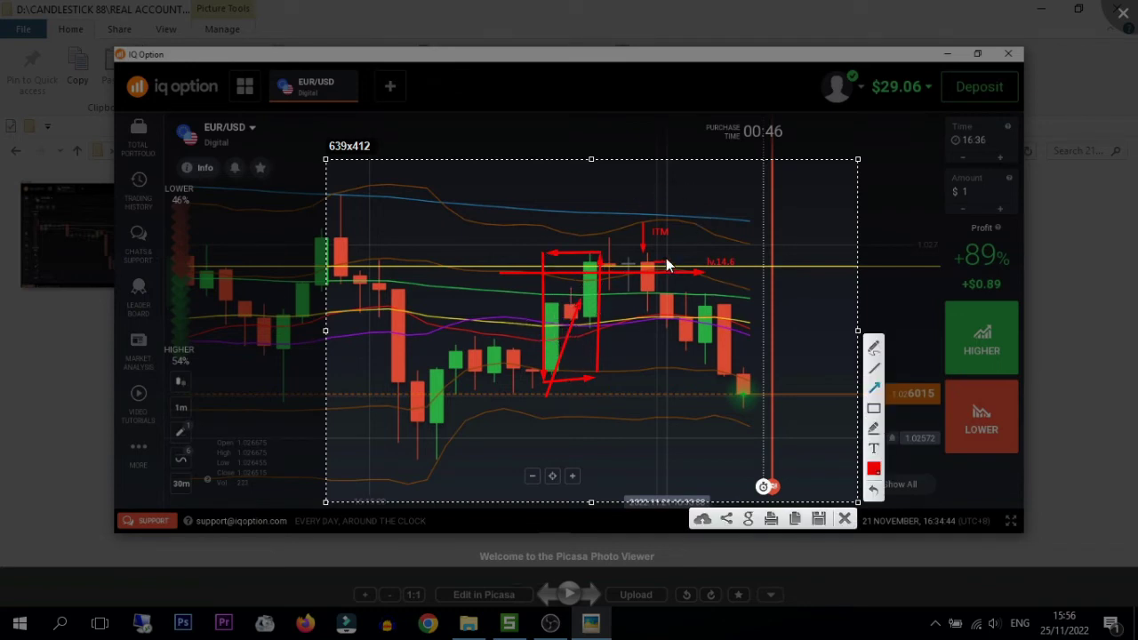
left_click_drag(603, 274, 601, 209)
left_click_drag(557, 281, 570, 307)
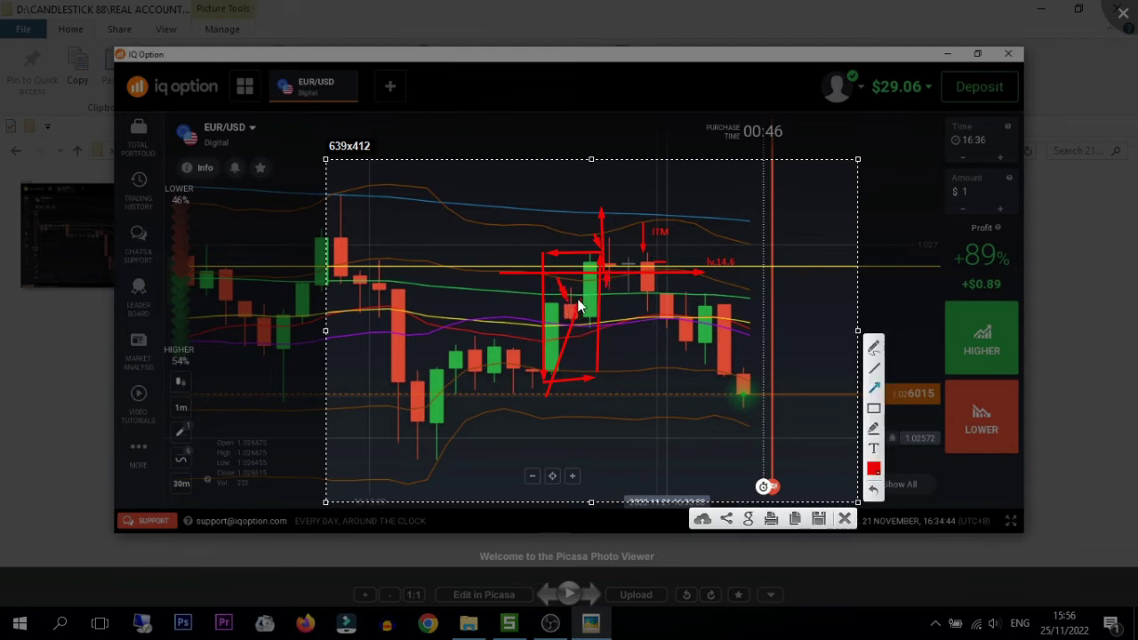
left_click(845, 518)
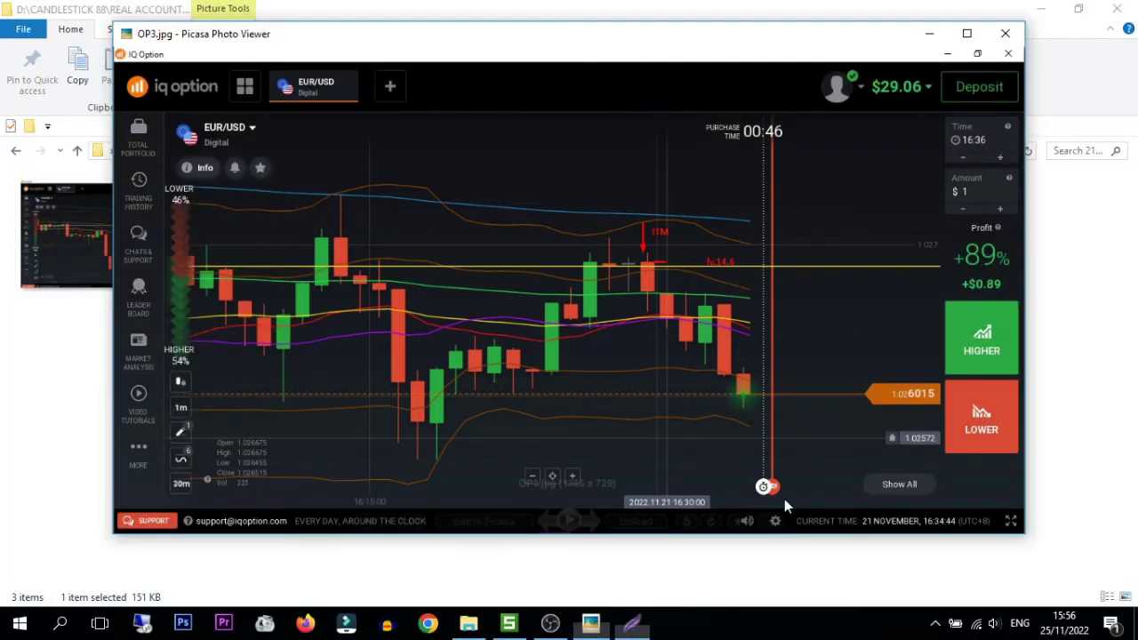
Step: Compare the row 6 clue with the OP3 chart and replace "downtrend" with "consolidation" in cell V6
left_click(509, 623)
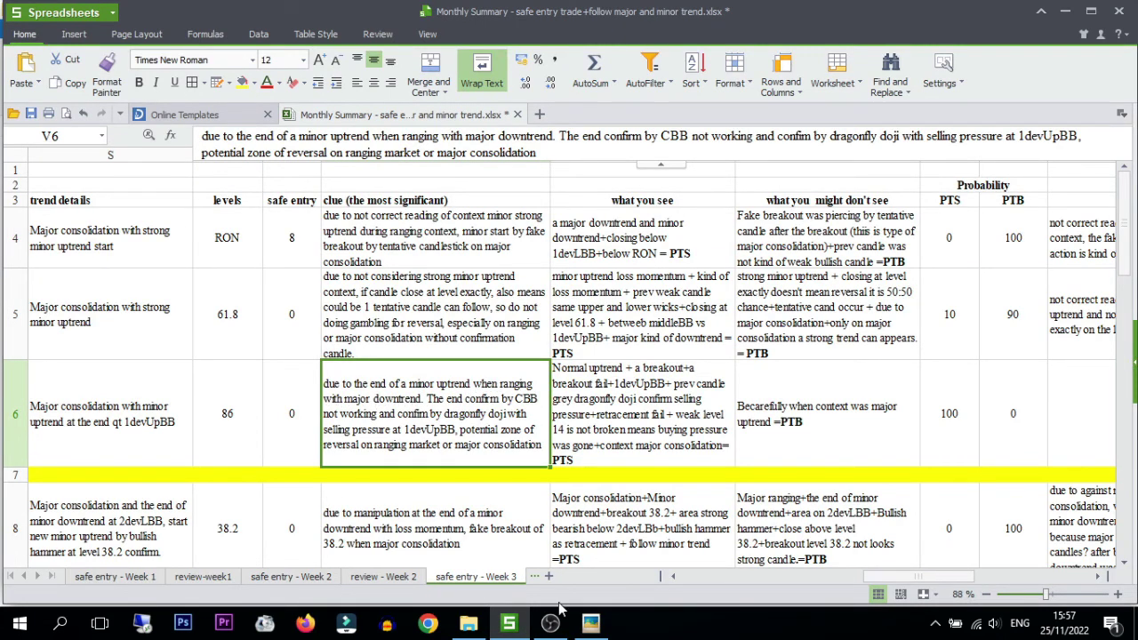
left_click(590, 623)
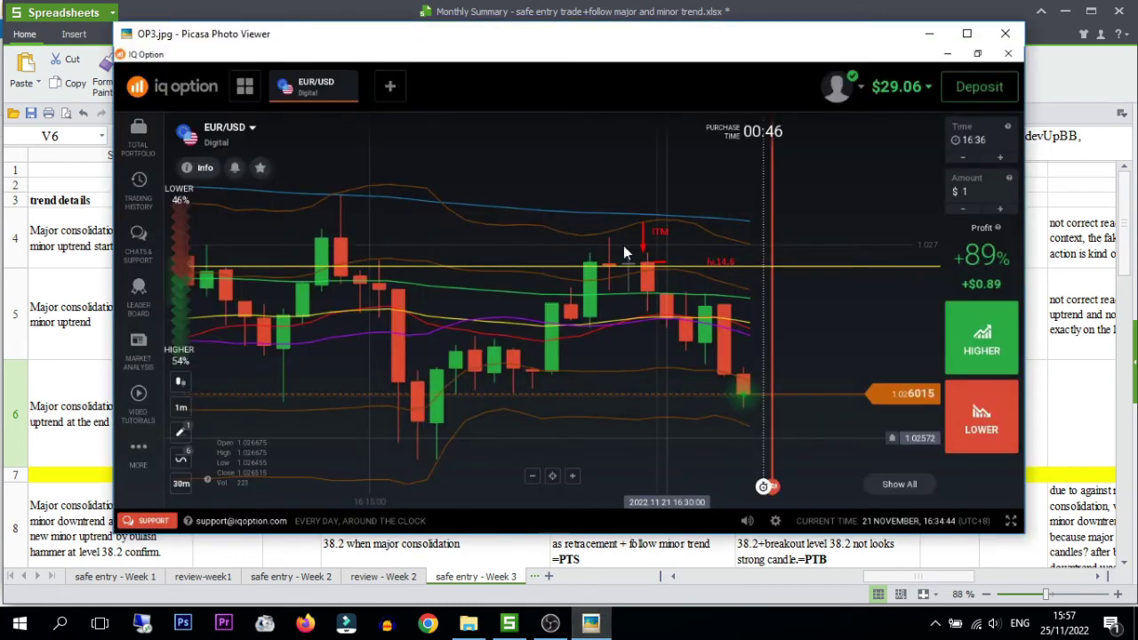
left_click(508, 624)
double_click(366, 423)
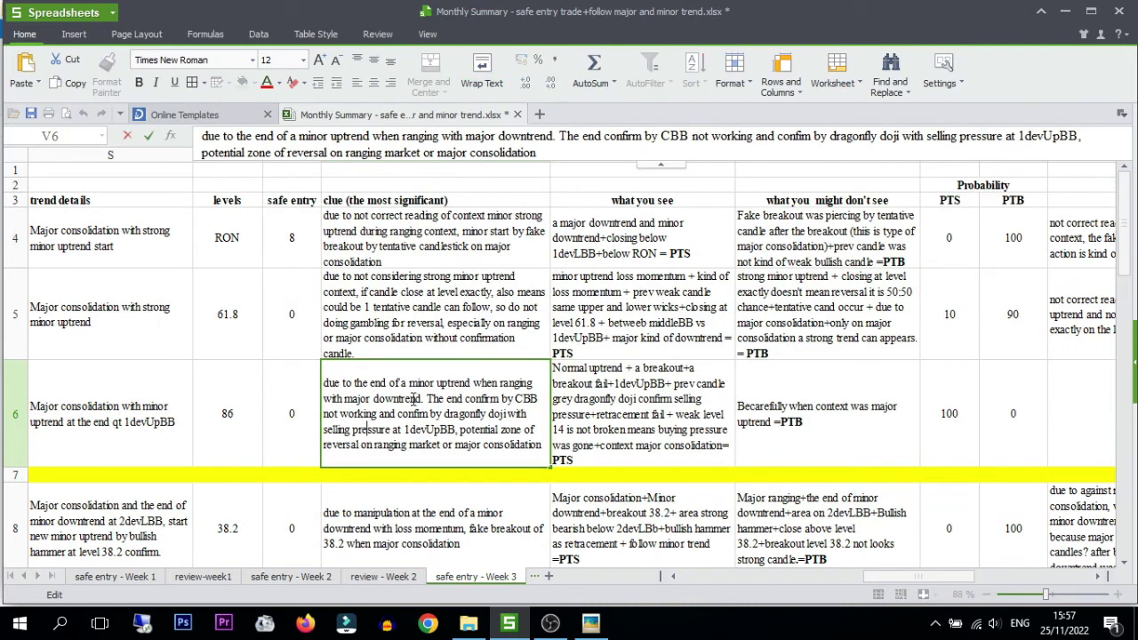
left_click_drag(420, 399, 373, 399)
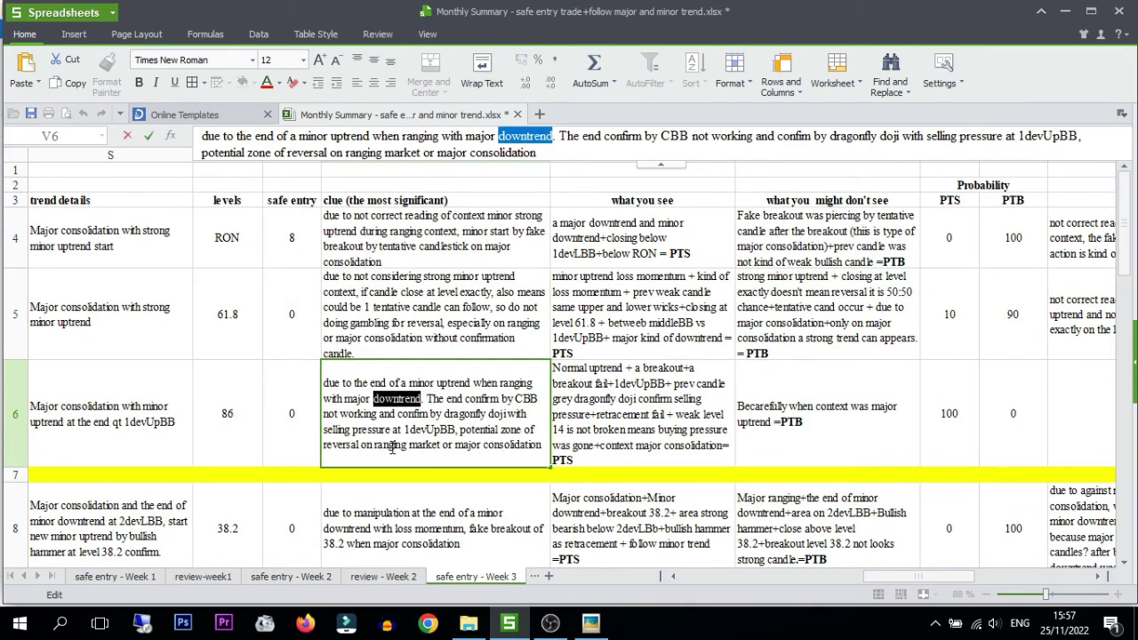
type("consolidt")
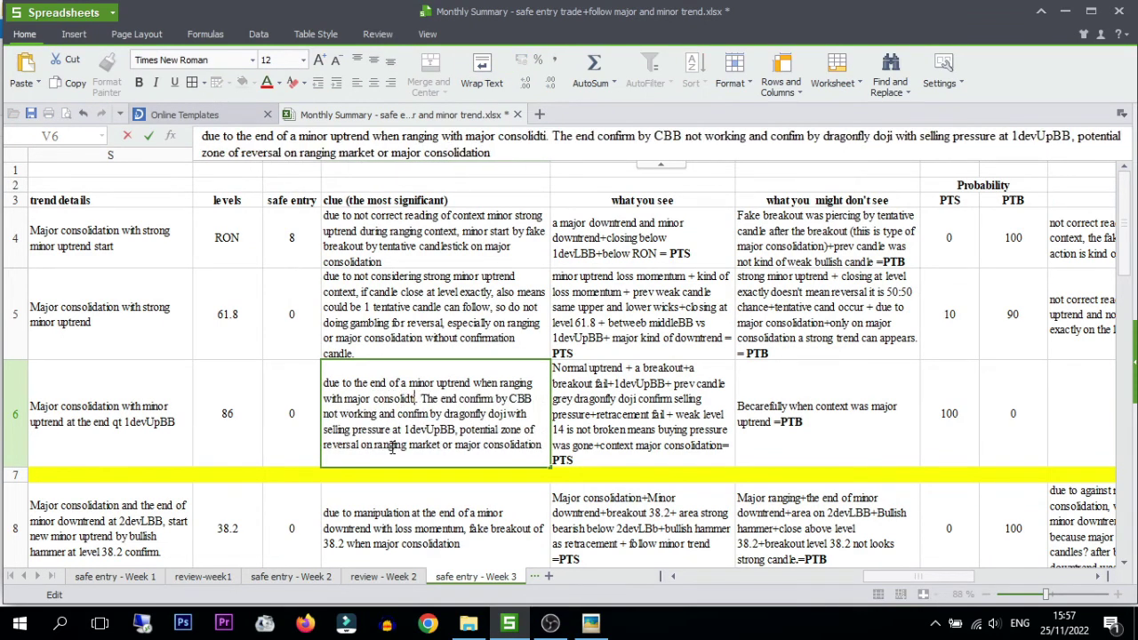
key("BackSpace")
type("ation")
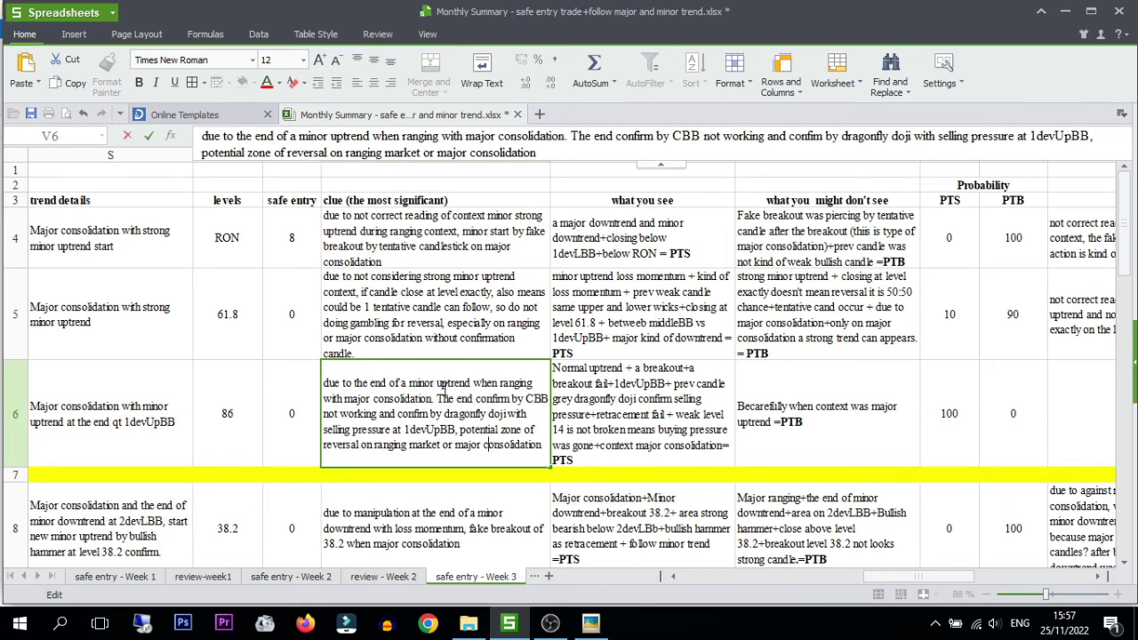
Step: Reread the V6 clue wording about the minor uptrend's end and the CBB not working
left_click_drag(441, 383, 527, 402)
left_click(526, 402)
left_click_drag(334, 415, 384, 414)
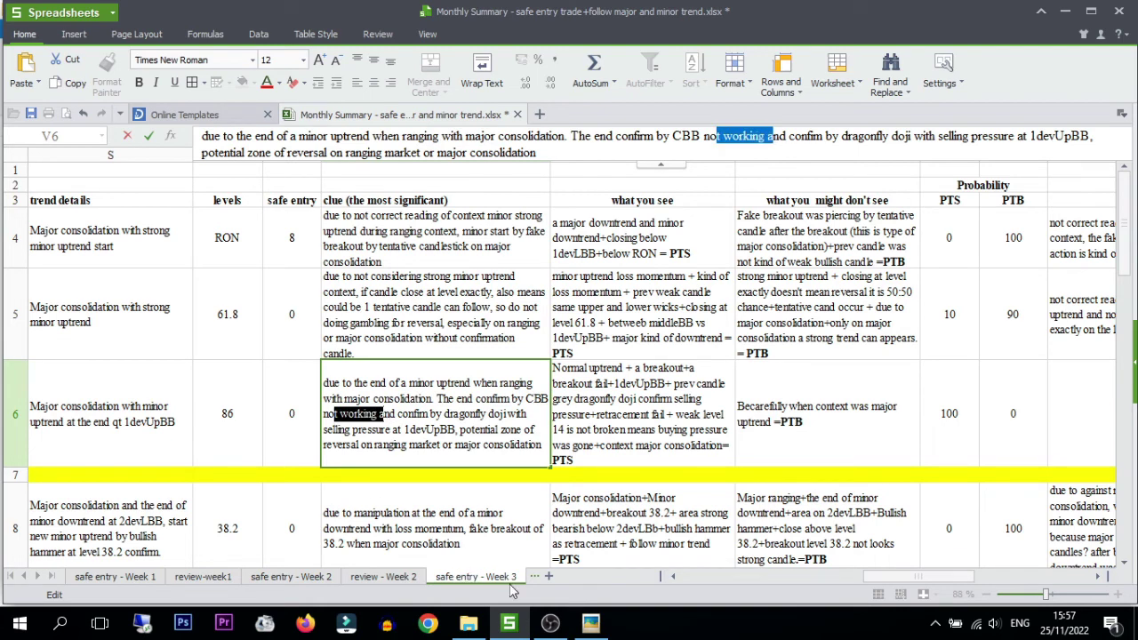
Step: Capture the OP3 area around the ITM entry and draw upward arrows beside the last rising candle and the first doji
left_click(591, 623)
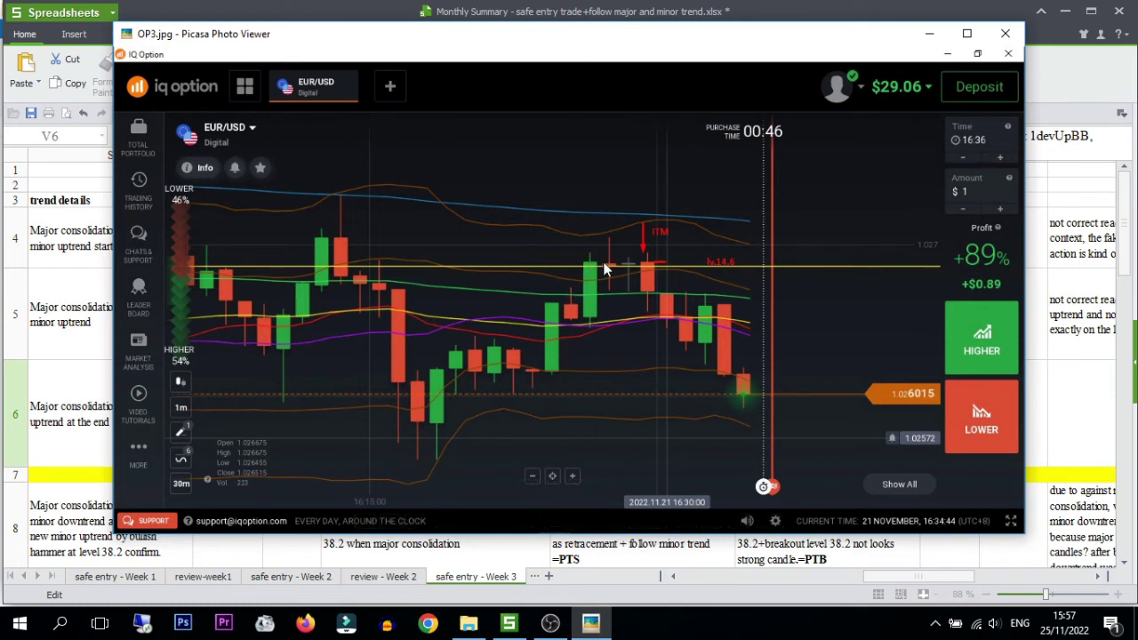
key("Print")
left_click_drag(446, 153, 718, 394)
left_click(733, 279)
left_click_drag(609, 320, 606, 286)
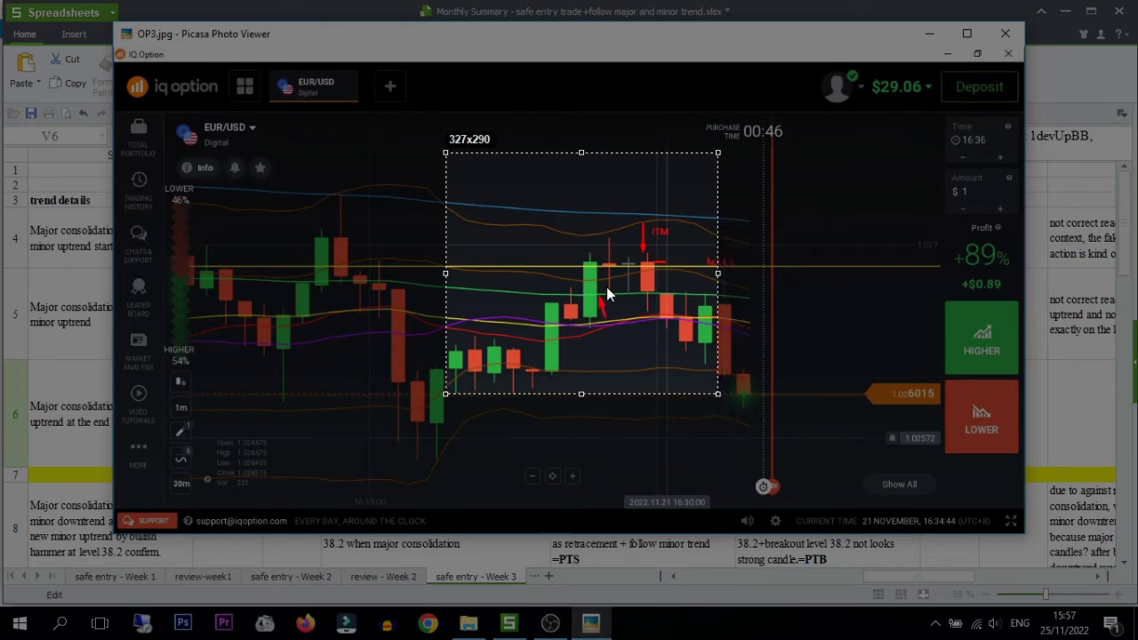
left_click_drag(604, 240, 603, 241)
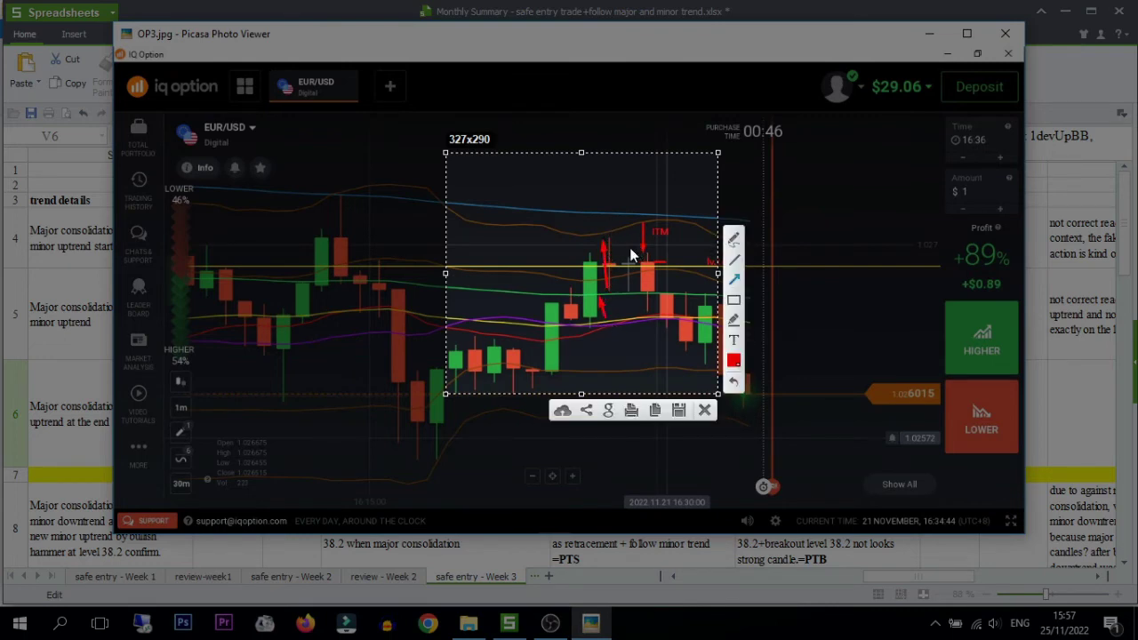
Step: Draw horizontal arrows at the doji high and level 14.6, trace the final rise with arrows, and discard the capture
mouse_move(620, 243)
left_mouse_down()
mouse_move(469, 247)
mouse_move(632, 264)
left_mouse_up()
left_click_drag(703, 265, 704, 265)
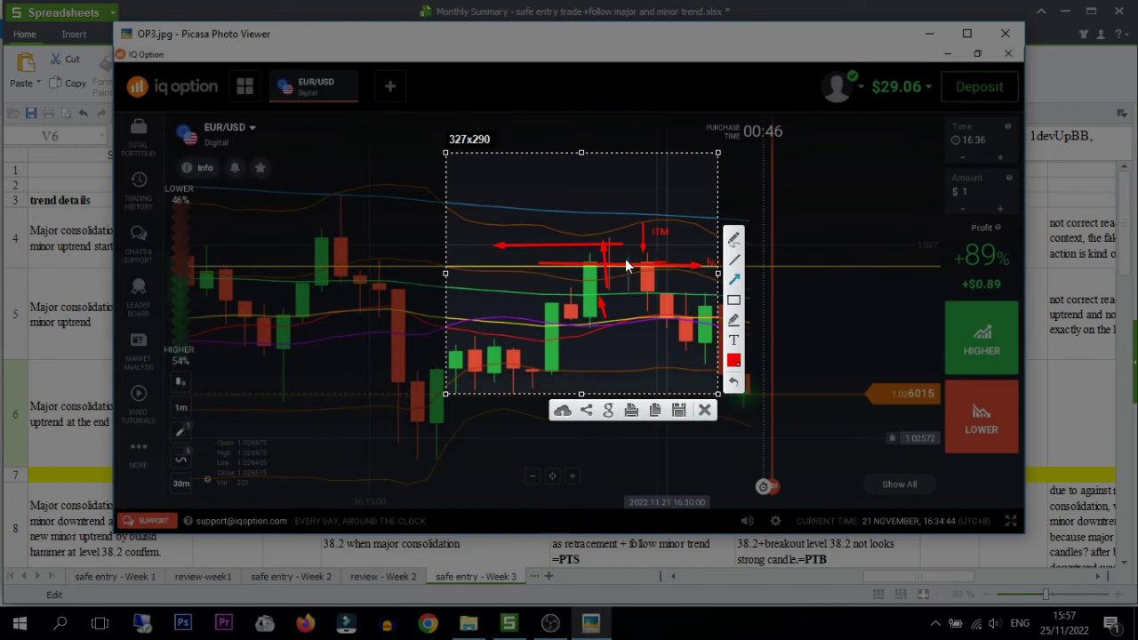
mouse_move(625, 259)
left_mouse_down()
mouse_move(618, 266)
mouse_move(645, 266)
mouse_move(605, 253)
left_mouse_up()
mouse_move(556, 353)
left_mouse_down()
mouse_move(560, 288)
mouse_move(577, 307)
mouse_move(603, 248)
left_mouse_up()
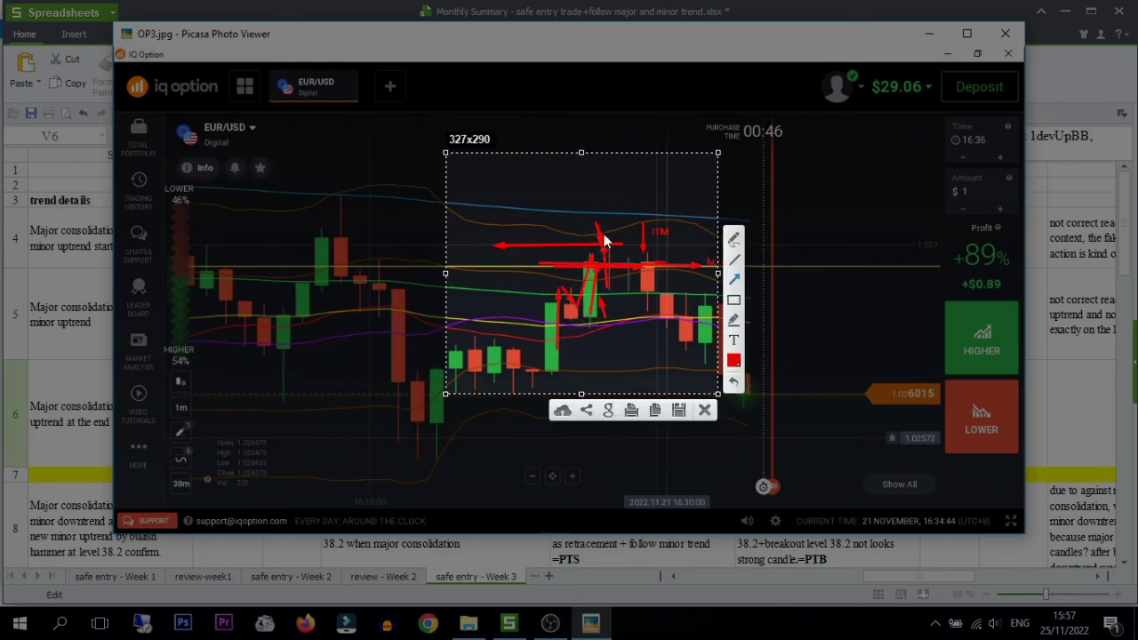
left_click(704, 412)
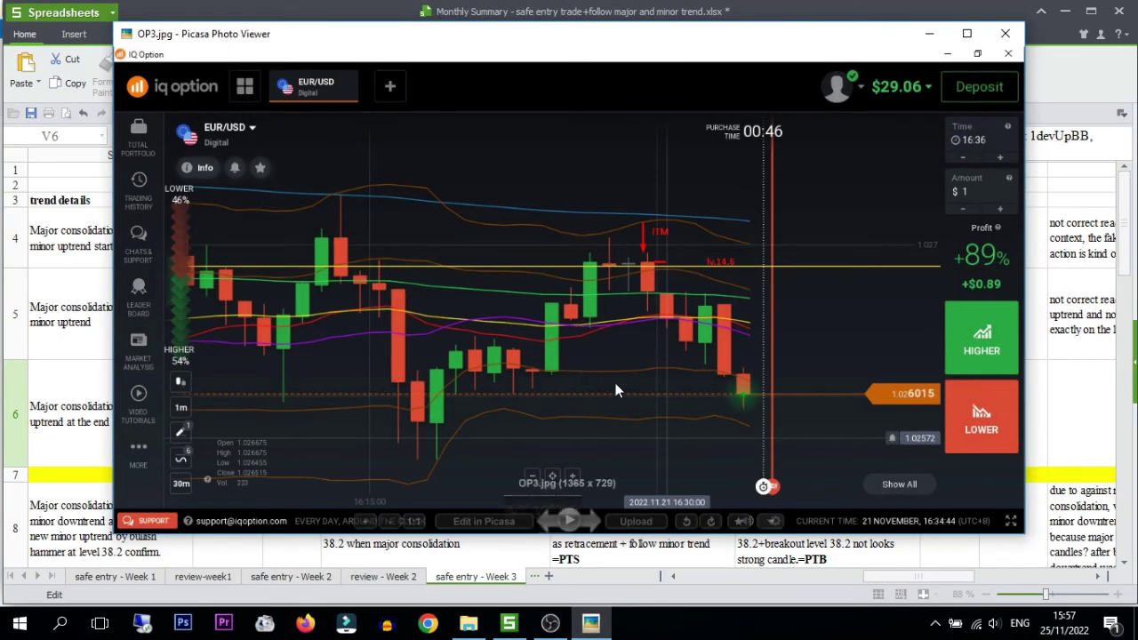
Step: Return to the journal, reread the dragonfly doji and reversal zone wording in V6, and finish editing the clue
key("Escape")
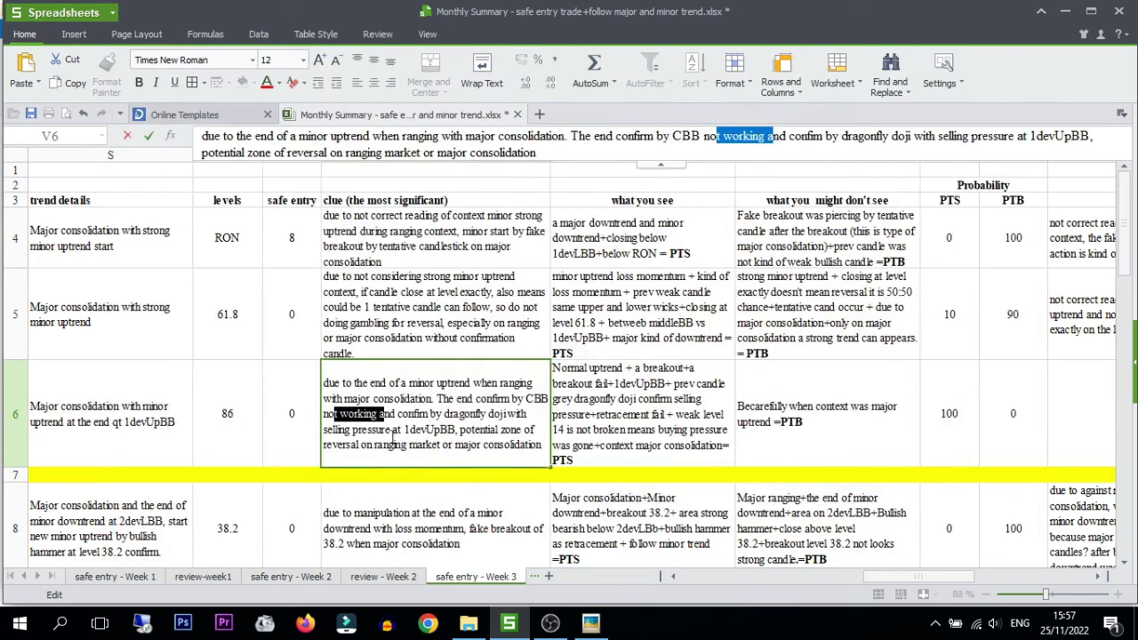
left_click(400, 414)
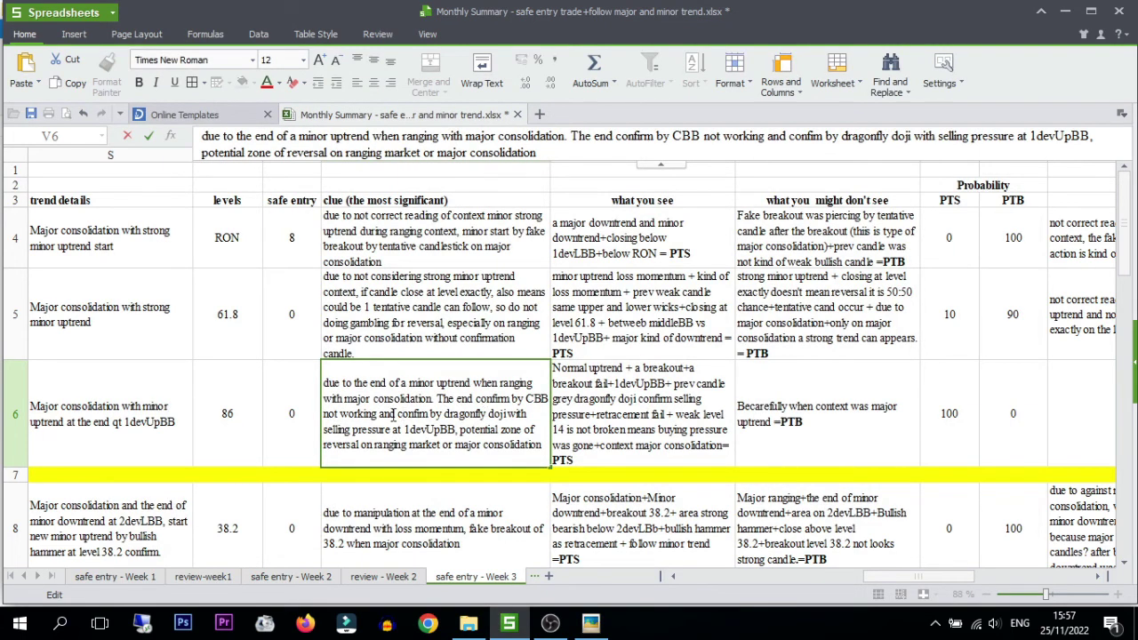
left_click_drag(410, 415, 469, 431)
left_click(469, 430)
left_click_drag(350, 444, 542, 449)
left_click(606, 441)
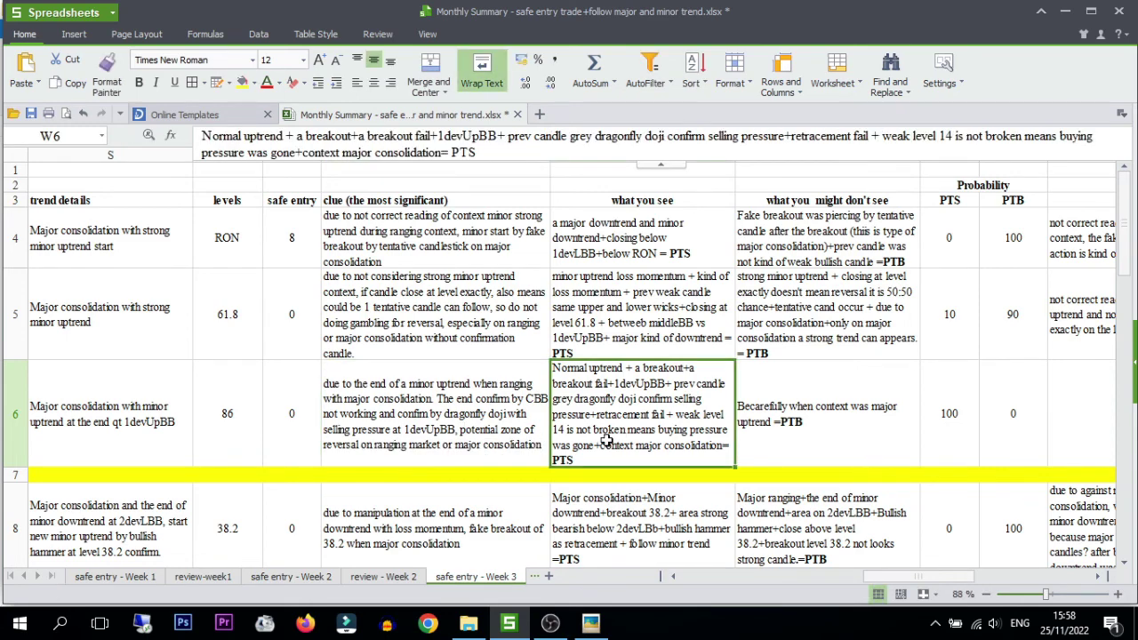
Step: Move along row 6 and read the "Reason why profit" entry in cell AB6
left_click(772, 430)
key("Right")
key("Right")
key("Right")
key("Right")
key("Right")
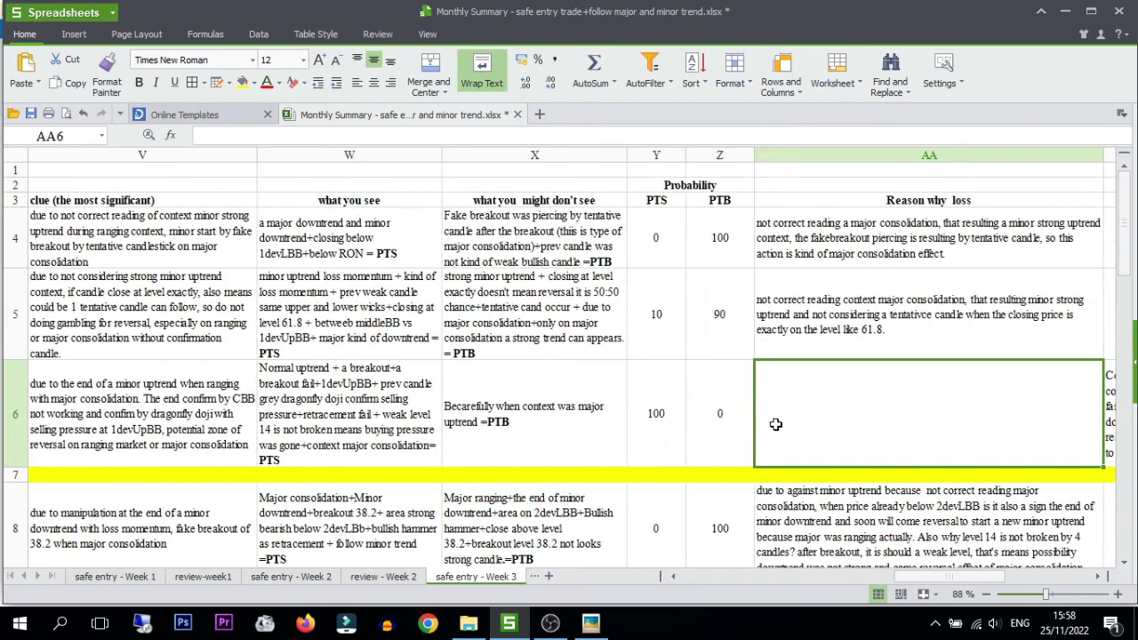
key("Left")
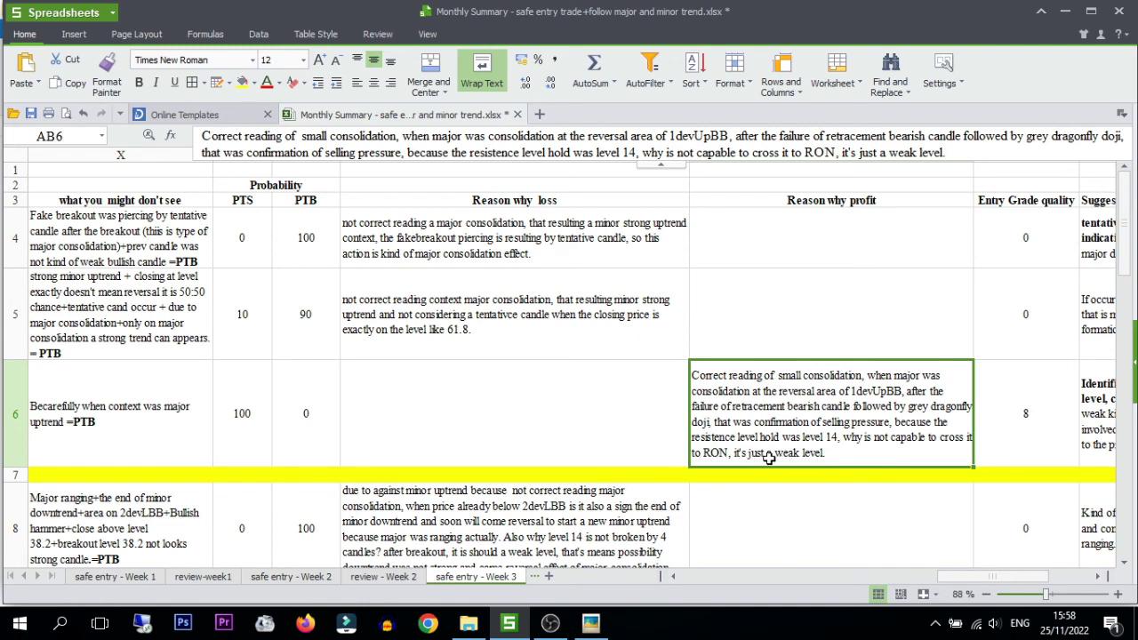
Step: Capture the OP3 candle area and box the dojis at level 14.6, the last rising candles and the earlier sharp drop
left_click(601, 626)
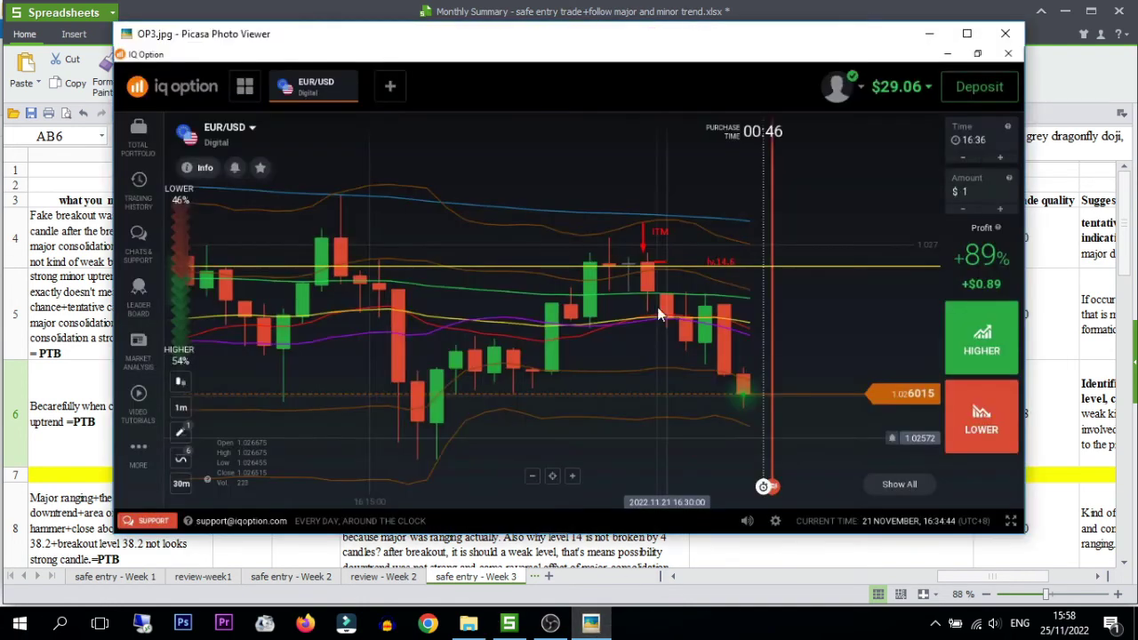
key("Print")
left_click_drag(382, 170, 847, 474)
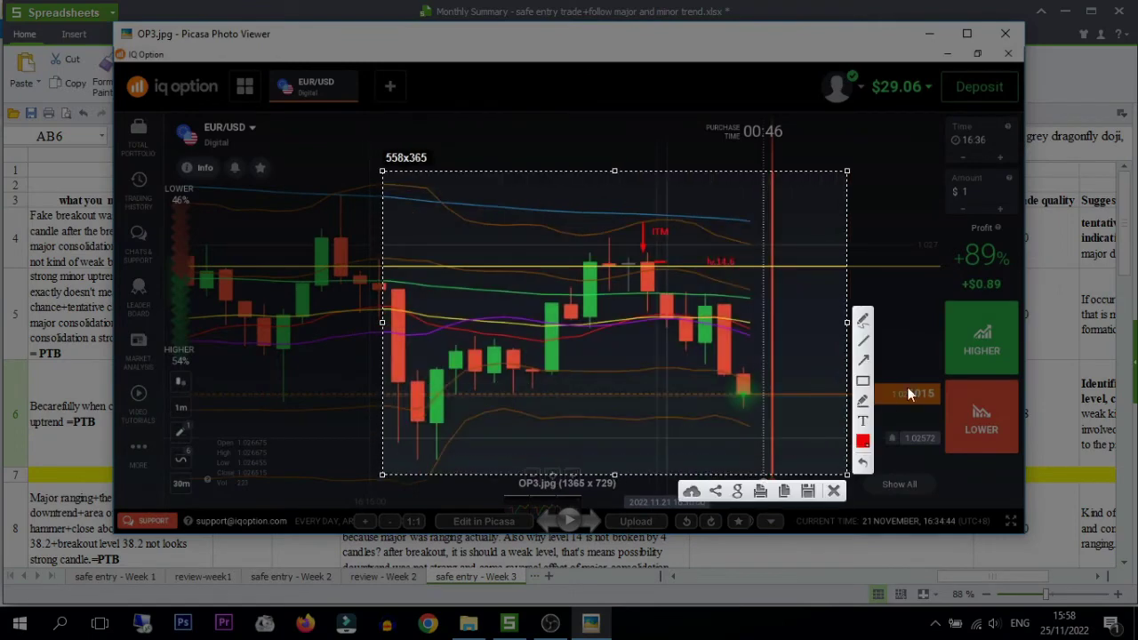
left_click(863, 380)
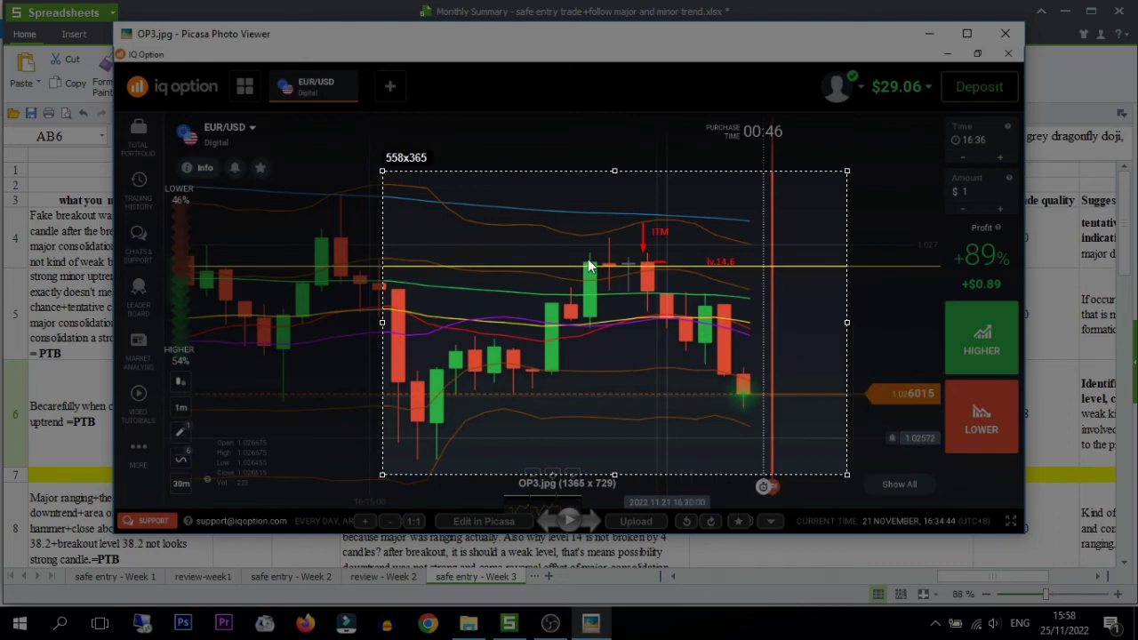
left_click_drag(587, 257, 694, 267)
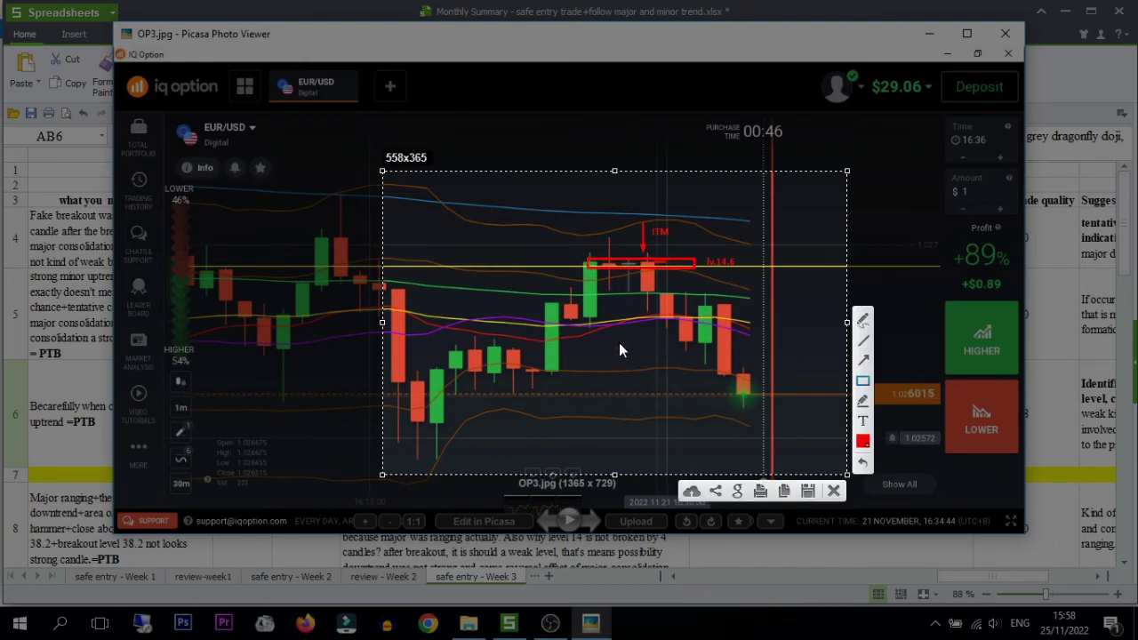
mouse_move(536, 257)
left_mouse_down()
mouse_move(574, 364)
mouse_move(598, 386)
left_mouse_up()
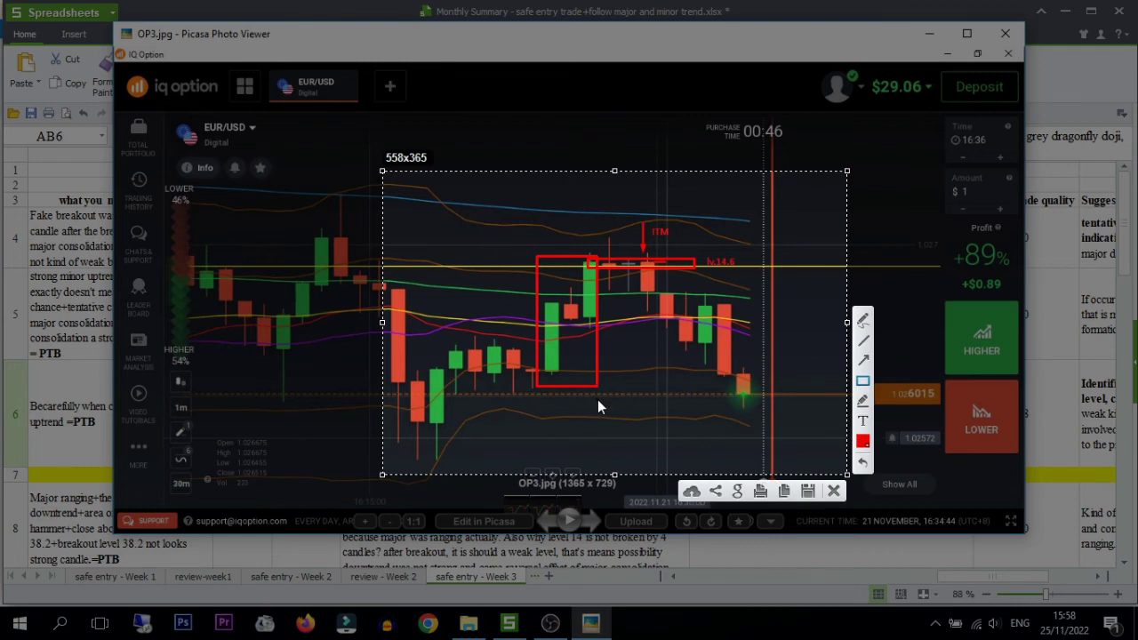
left_click_drag(381, 280, 423, 429)
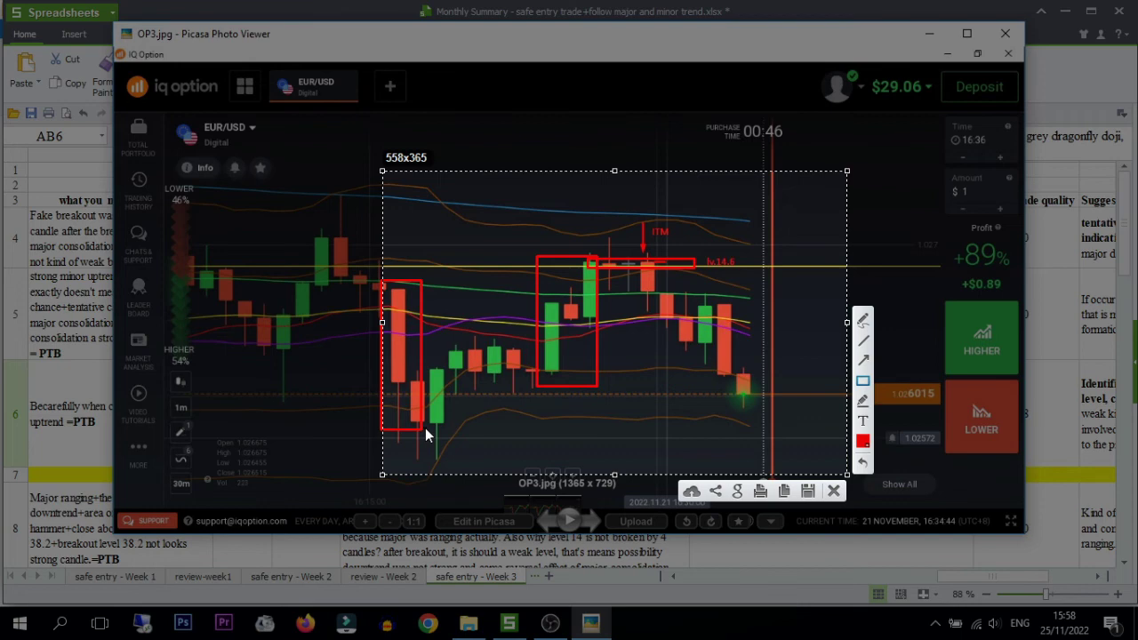
Step: Draw arrows along the rise and the following fall, plus horizontal arrows from the earlier swing high toward the entry area
left_click(867, 364)
left_click_drag(449, 425, 587, 292)
left_click_drag(621, 256, 716, 381)
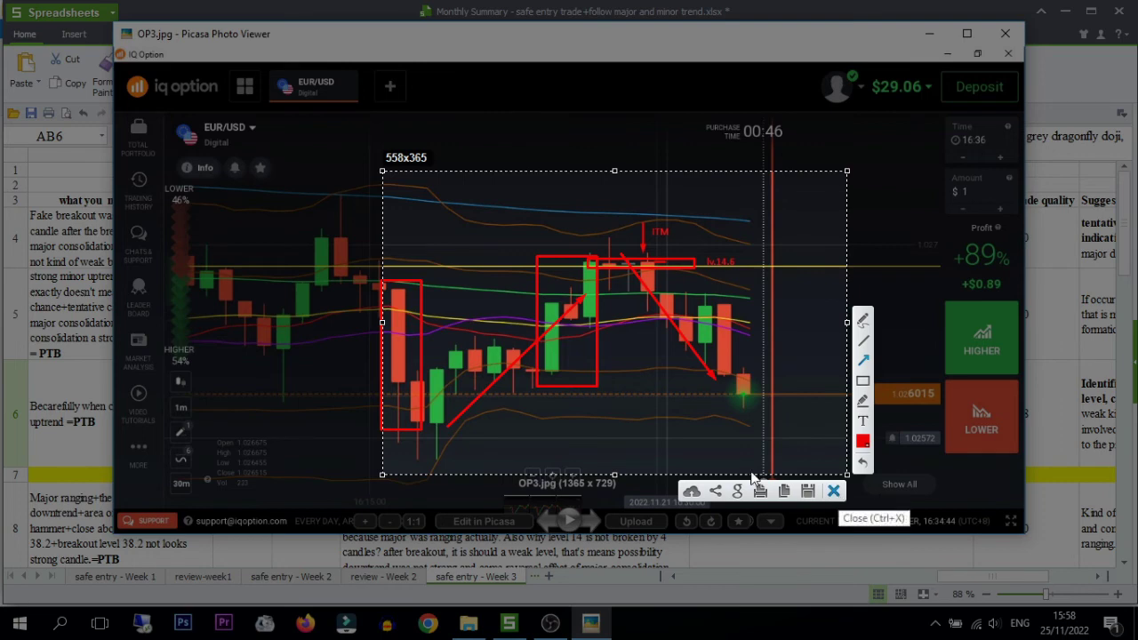
left_click_drag(258, 253, 540, 241)
left_click_drag(245, 273, 491, 268)
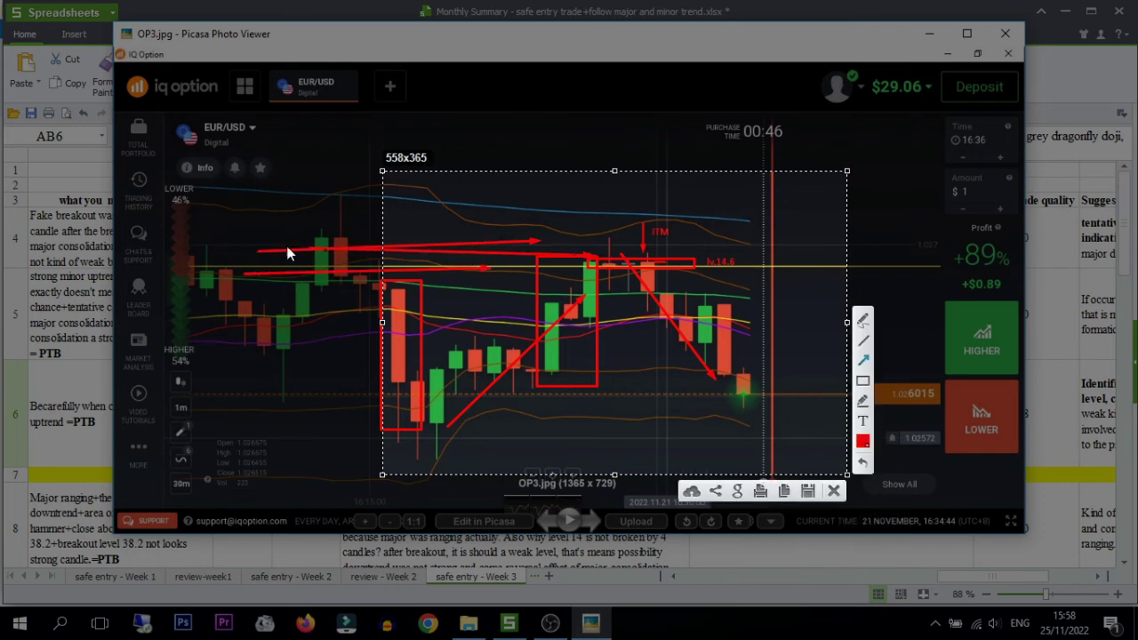
left_click_drag(313, 217, 577, 233)
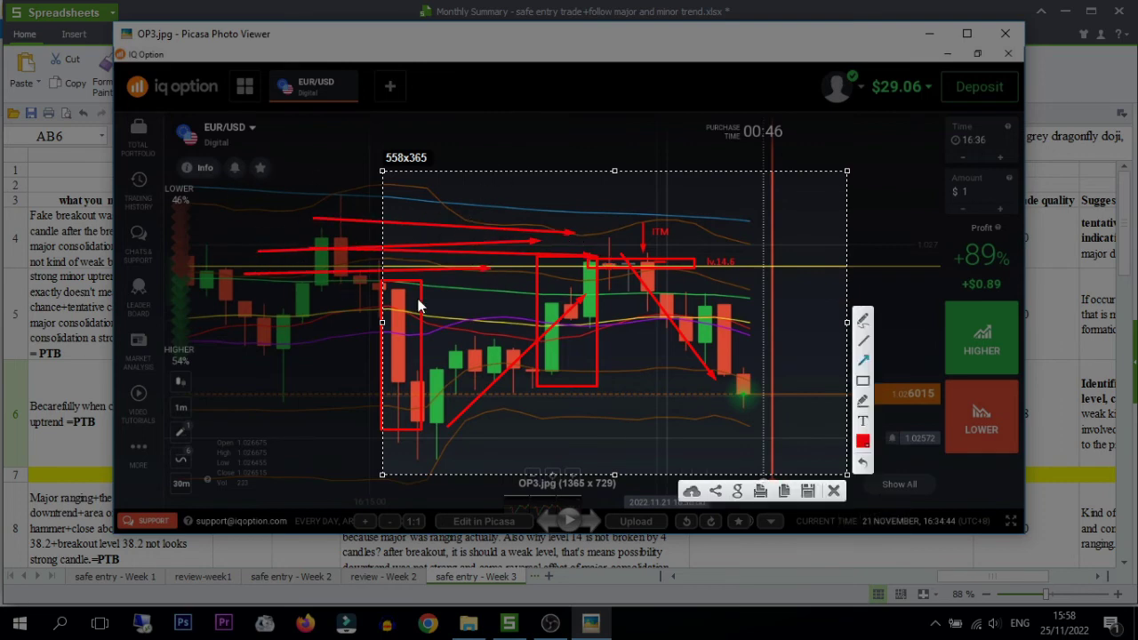
Step: Close the annotated OP3 capture, return to the journal and read the entry grade quality for row 6 in AC6
left_click(833, 490)
left_click(929, 32)
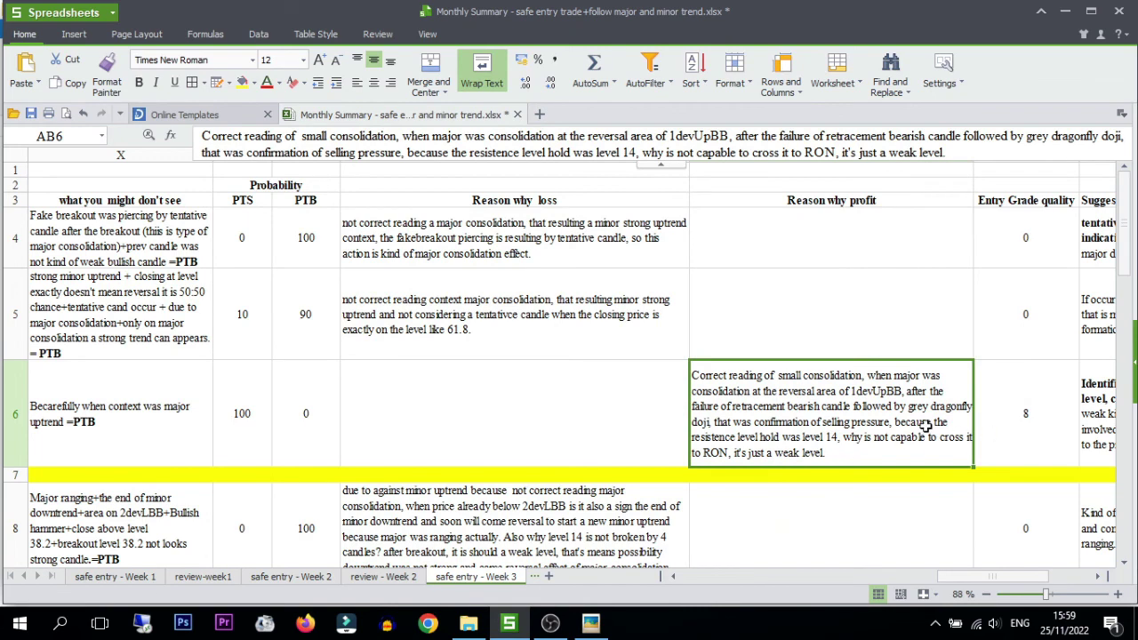
key("Right")
key("Right")
key("Left")
key("Left")
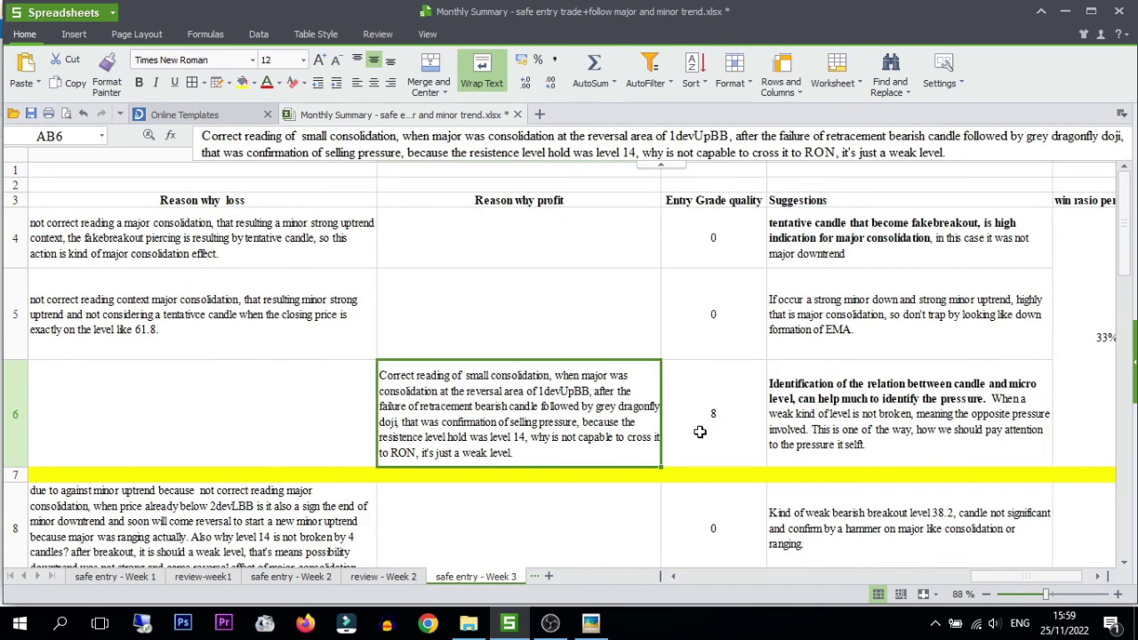
key("Right")
key("Left")
key("Right")
key("Right")
key("Left")
key("Right")
key("Left")
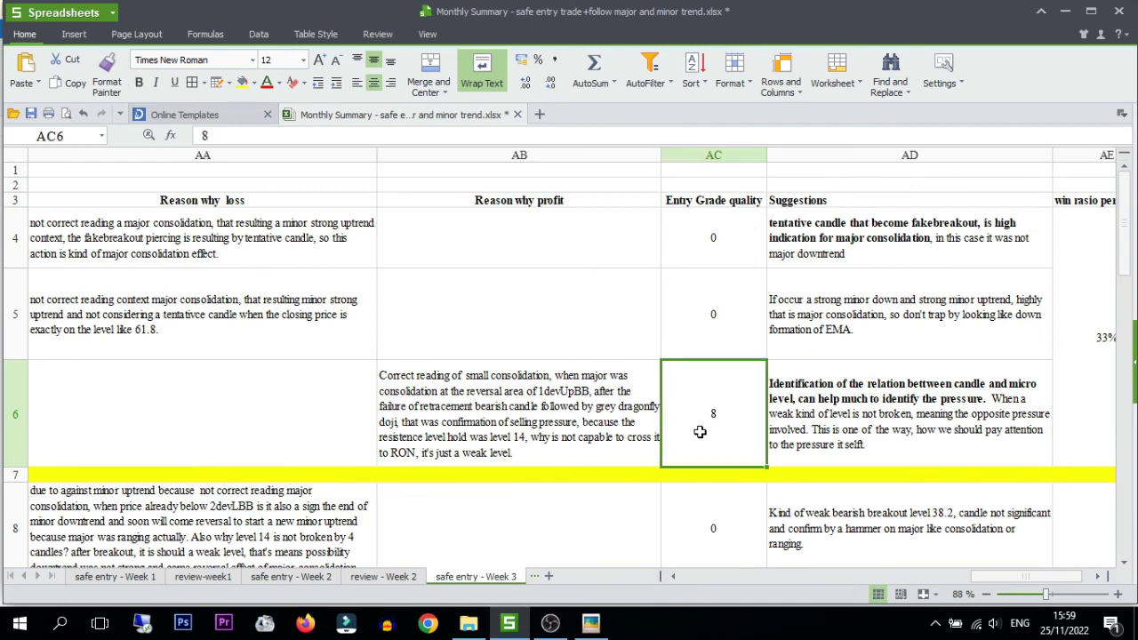
Step: Read the row 6 suggestion in AD6 about candle and micro level alongside its entry grade
key("Left")
key("Right")
key("Right")
key("Right")
key("Left")
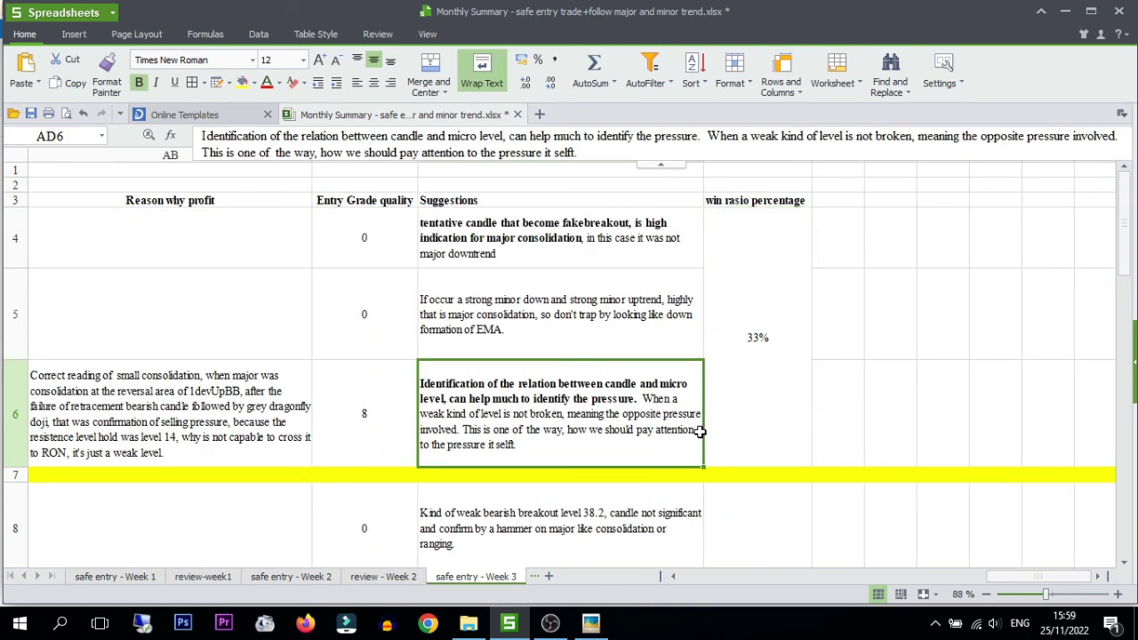
key("Left")
key("Right")
key("Left")
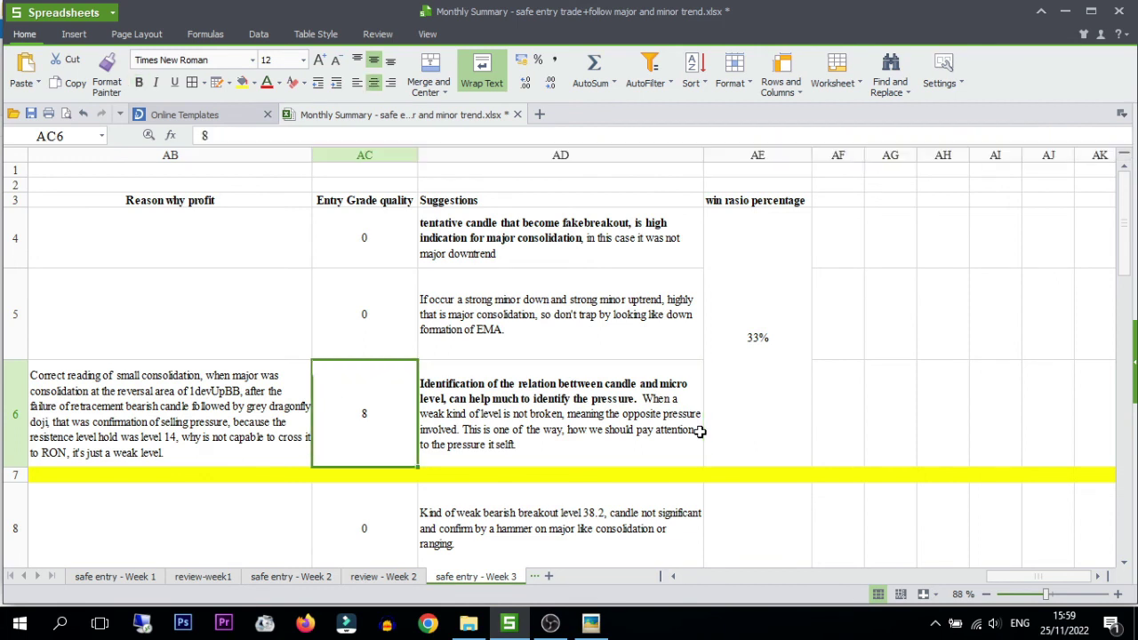
key("Right")
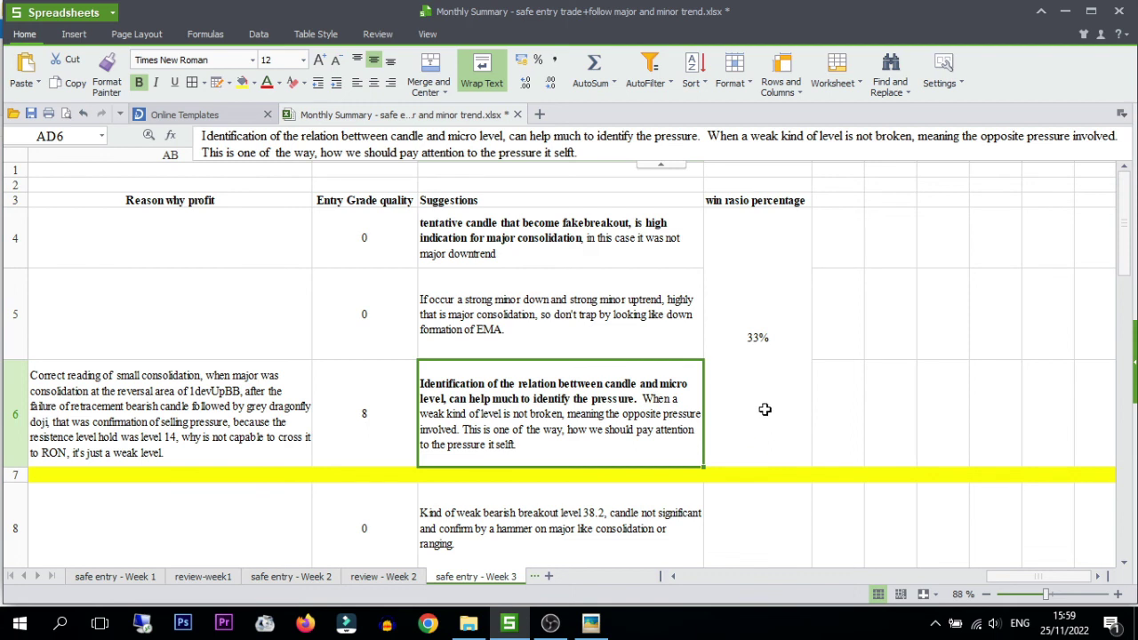
Step: Check the win ratio percentage for rows 4 to 6 in AE4 and reread the suggestion in AD6
left_click(740, 409)
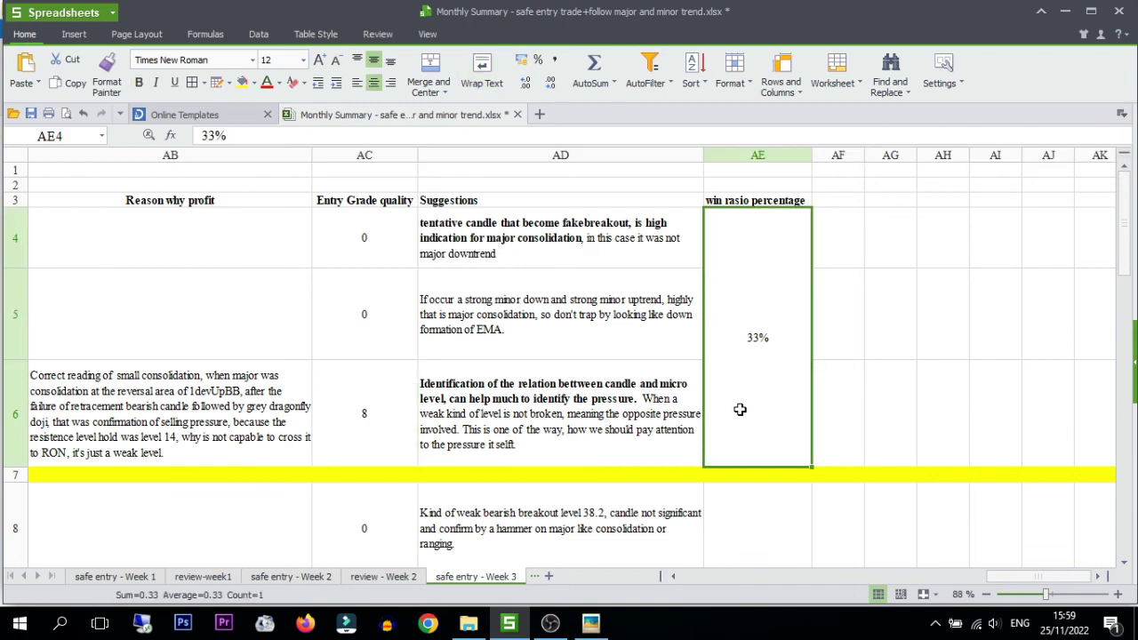
left_click(531, 415)
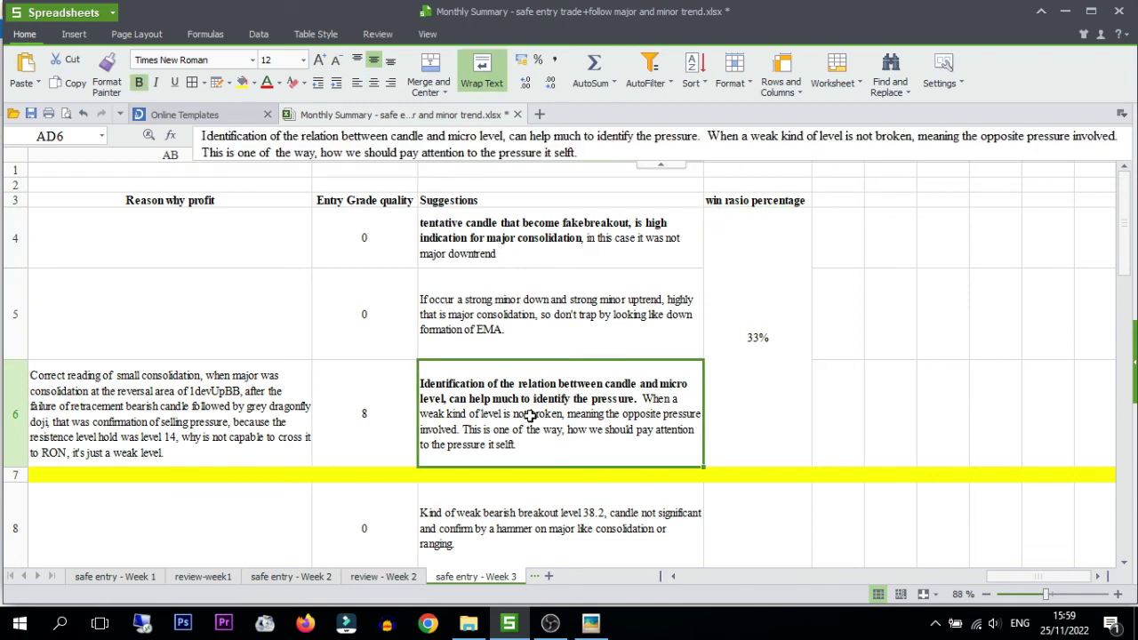
scroll(649, 428, "down", 1)
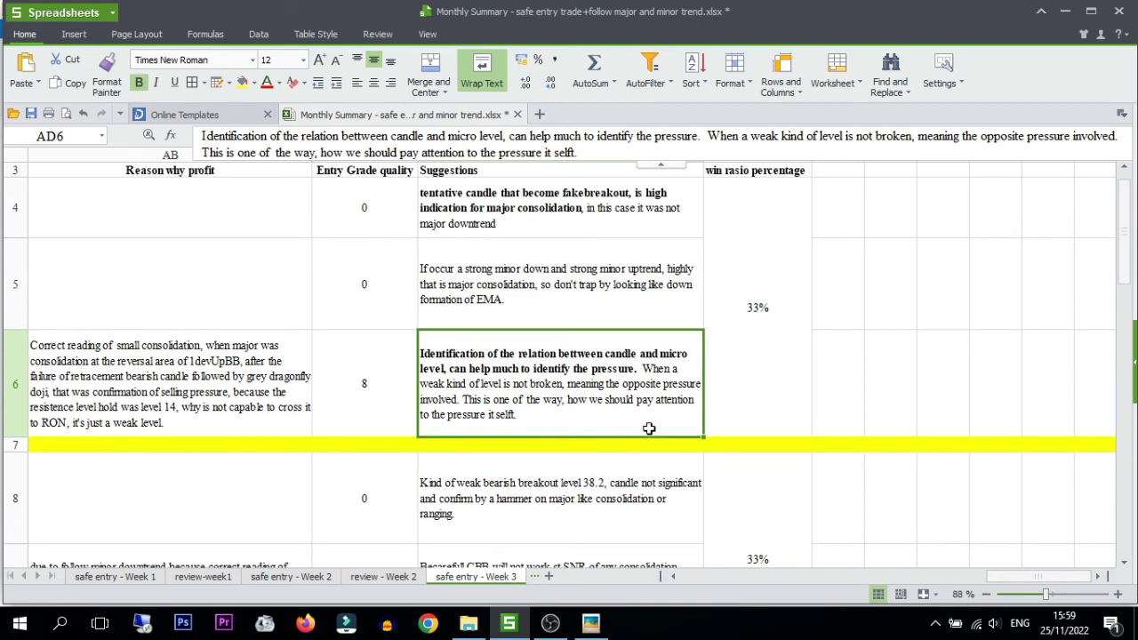
scroll(649, 429, "down", 1)
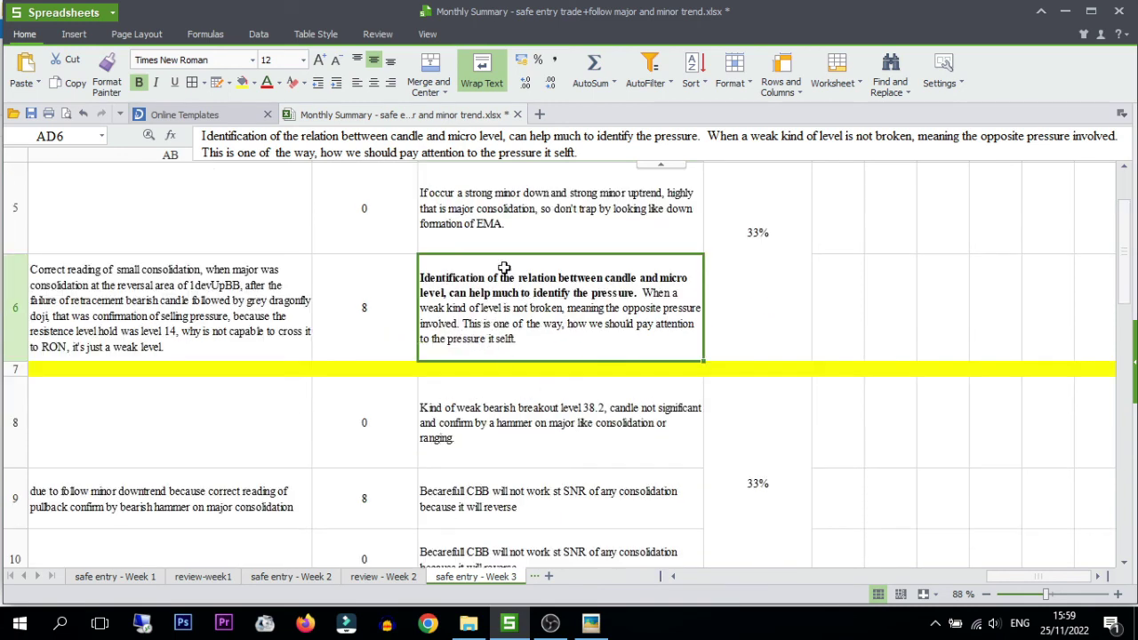